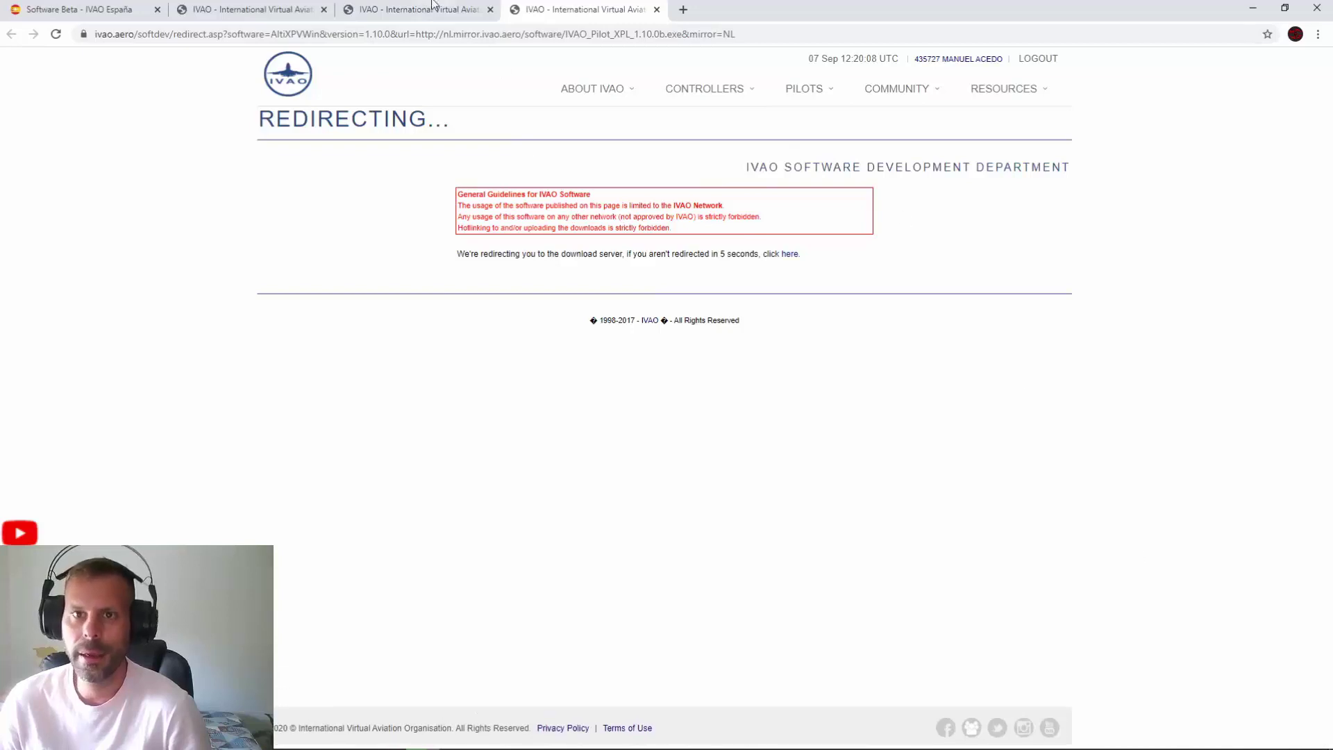
# Close the download redirect tabs and return to the Altitude beta page
pyautogui.click(417, 9)
pyautogui.click(657, 9)
pyautogui.click(490, 9)
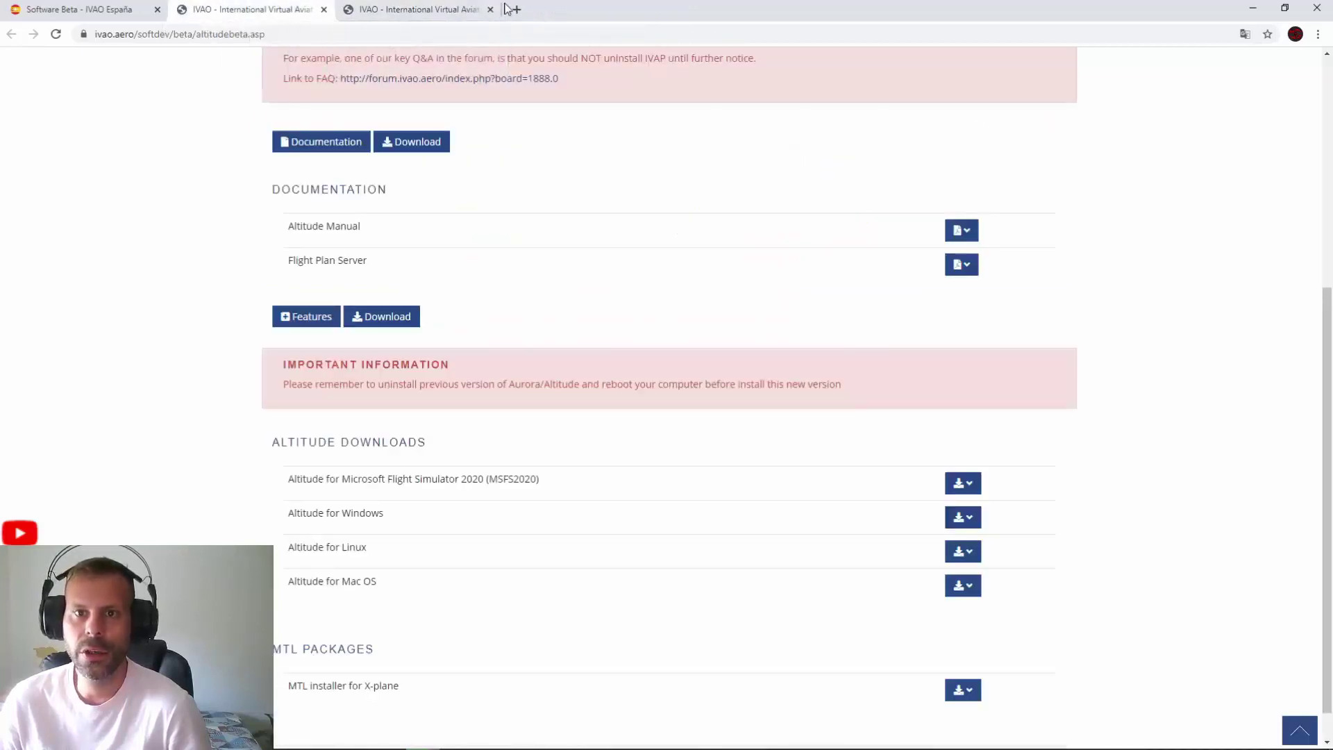
# Check the available versions of the MTL installer for X-plane and look over the Altitude documentation and download sections
pyautogui.scroll(-1, 63, 491)
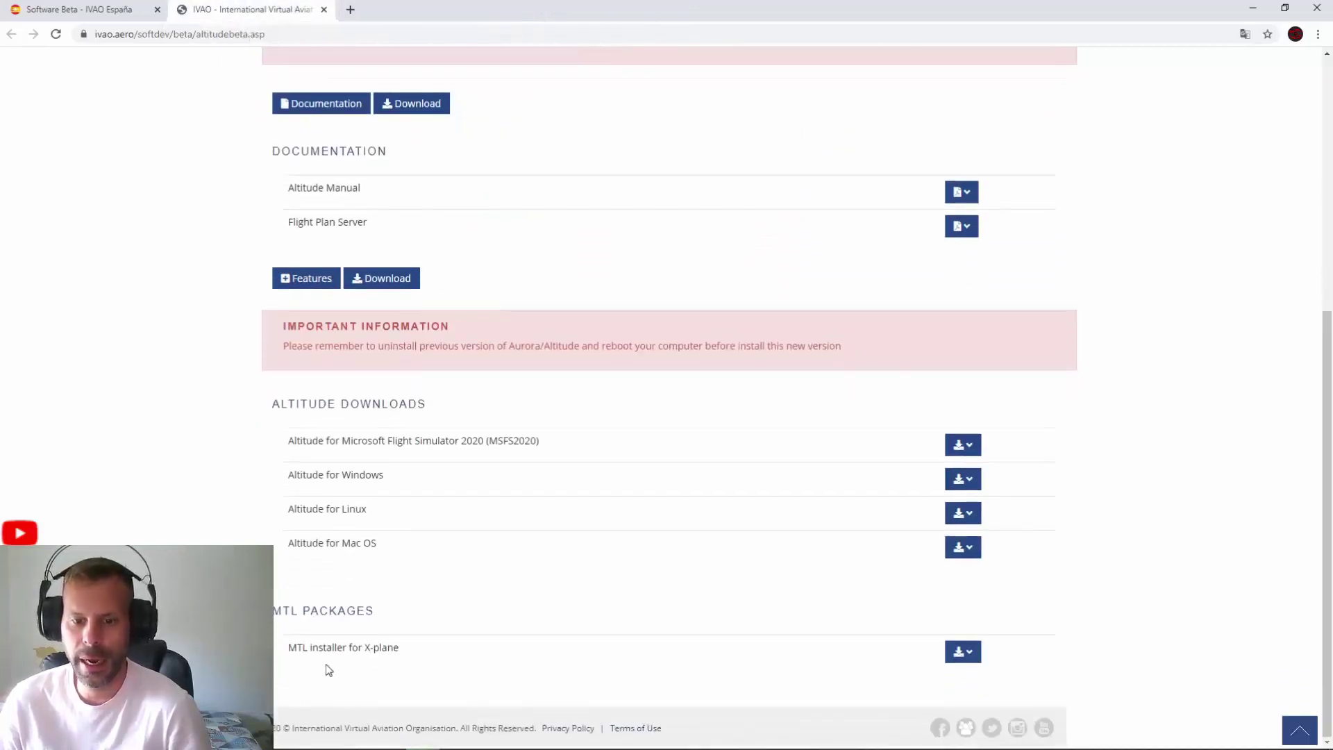
pyautogui.click(950, 660)
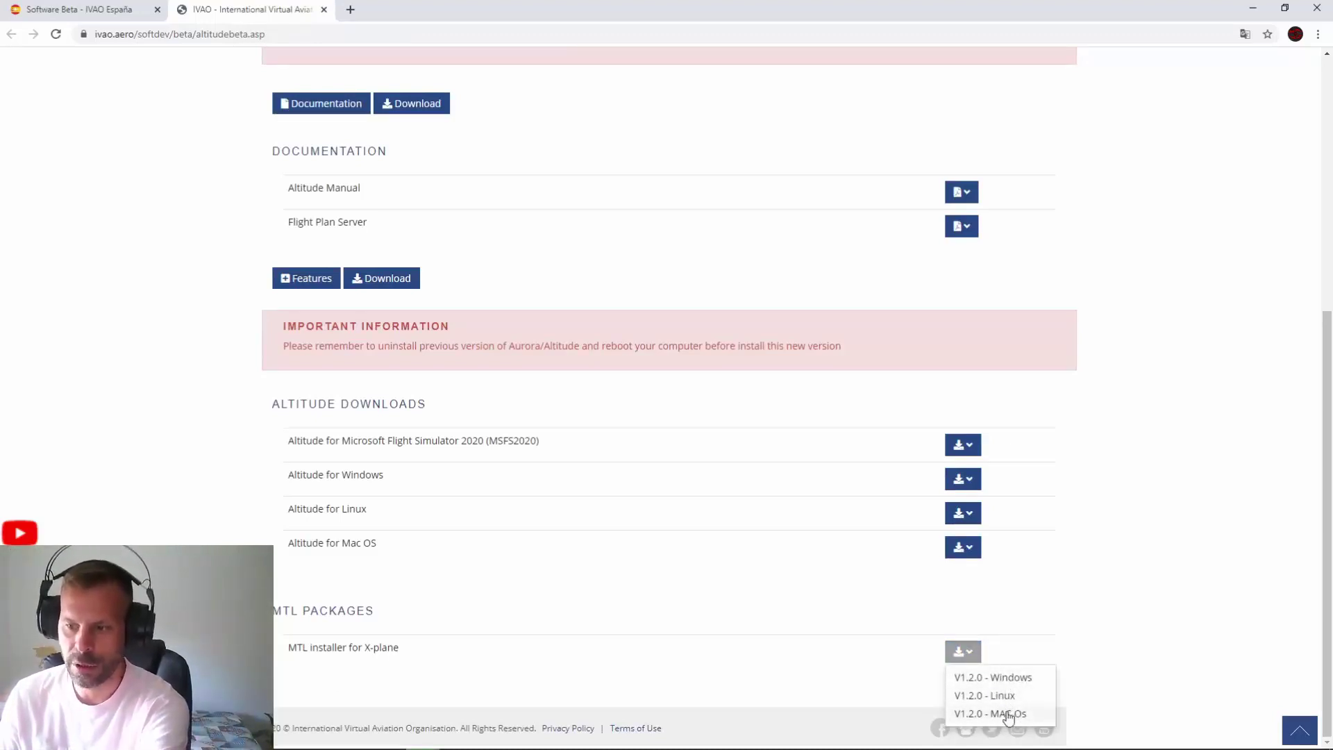
pyautogui.click(1092, 634)
pyautogui.scroll(3, 577, 429)
pyautogui.scroll(-1, 578, 429)
pyautogui.scroll(1, 577, 429)
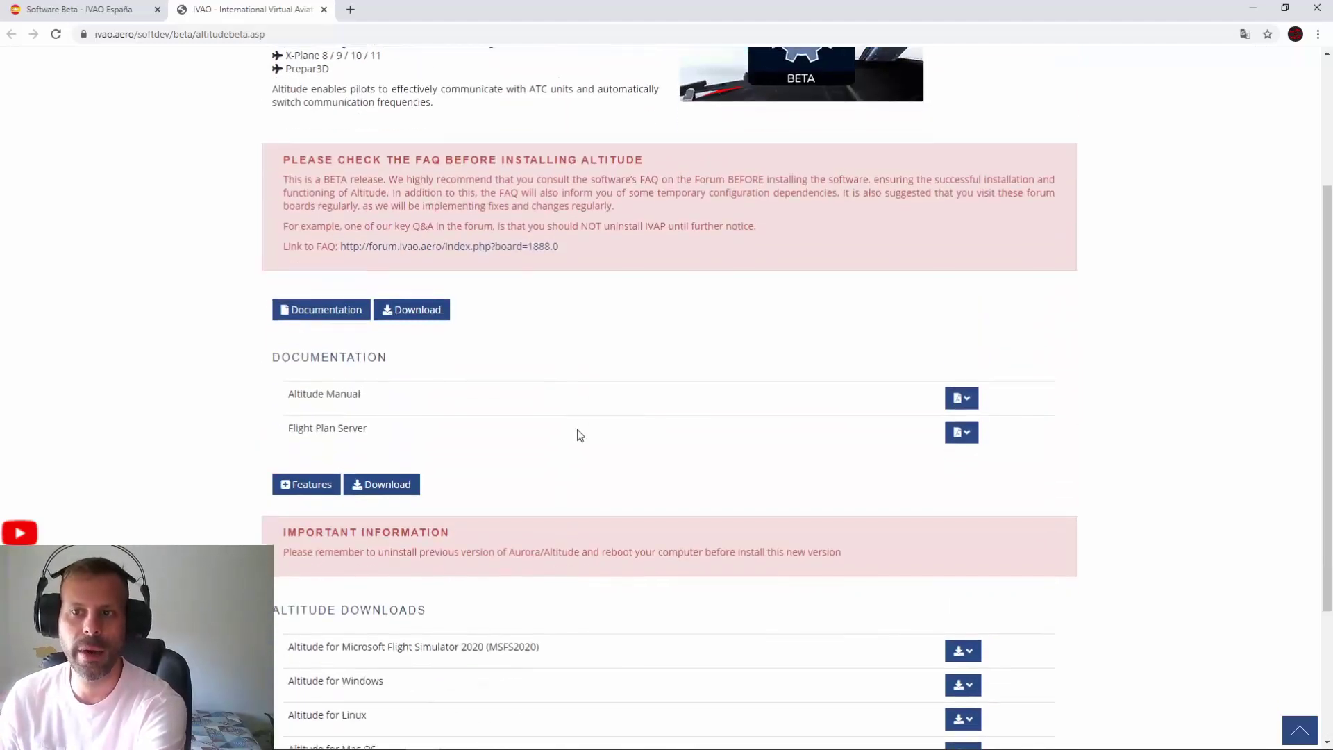
pyautogui.scroll(1, 577, 430)
pyautogui.scroll(-1, 577, 429)
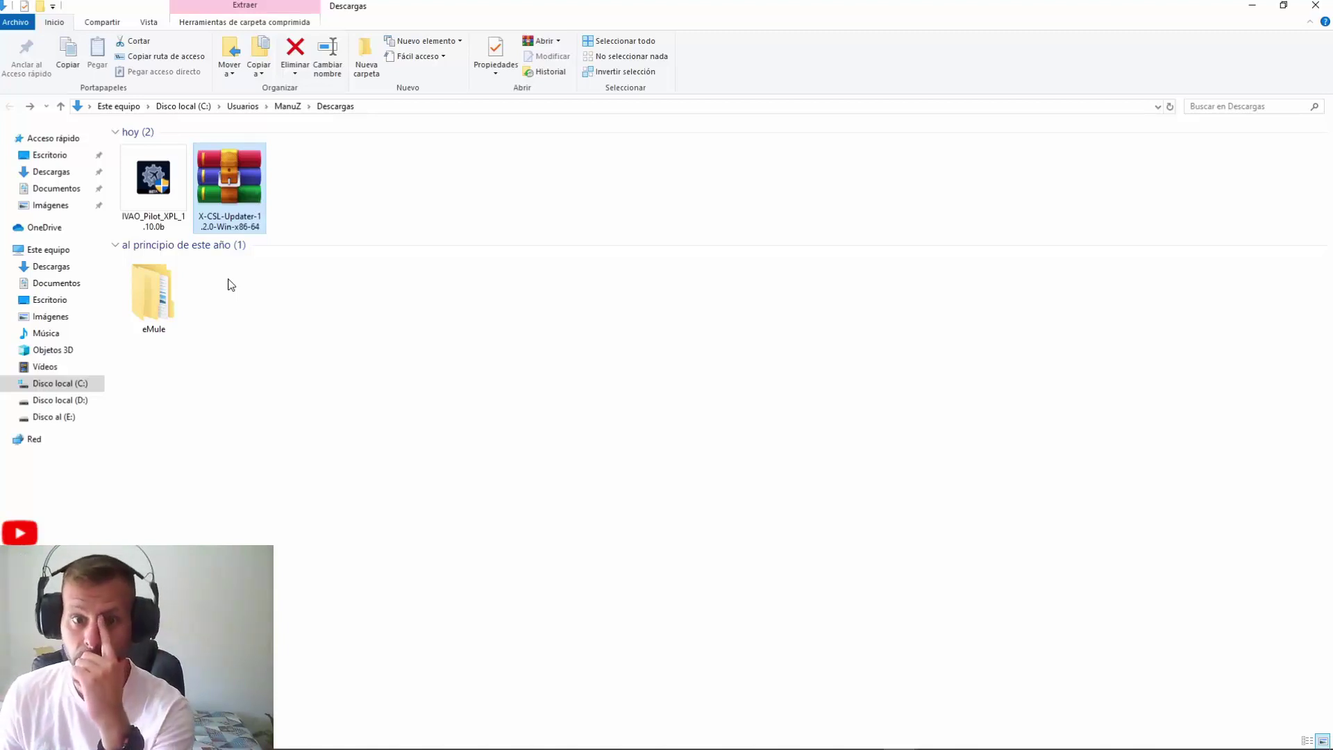
# Inspect the contents of the downloaded X-CSL-Updater-1.2.0-Win-x86-64 archive, dismissing the WinRAR notification, and close the archive
pyautogui.click(154, 175)
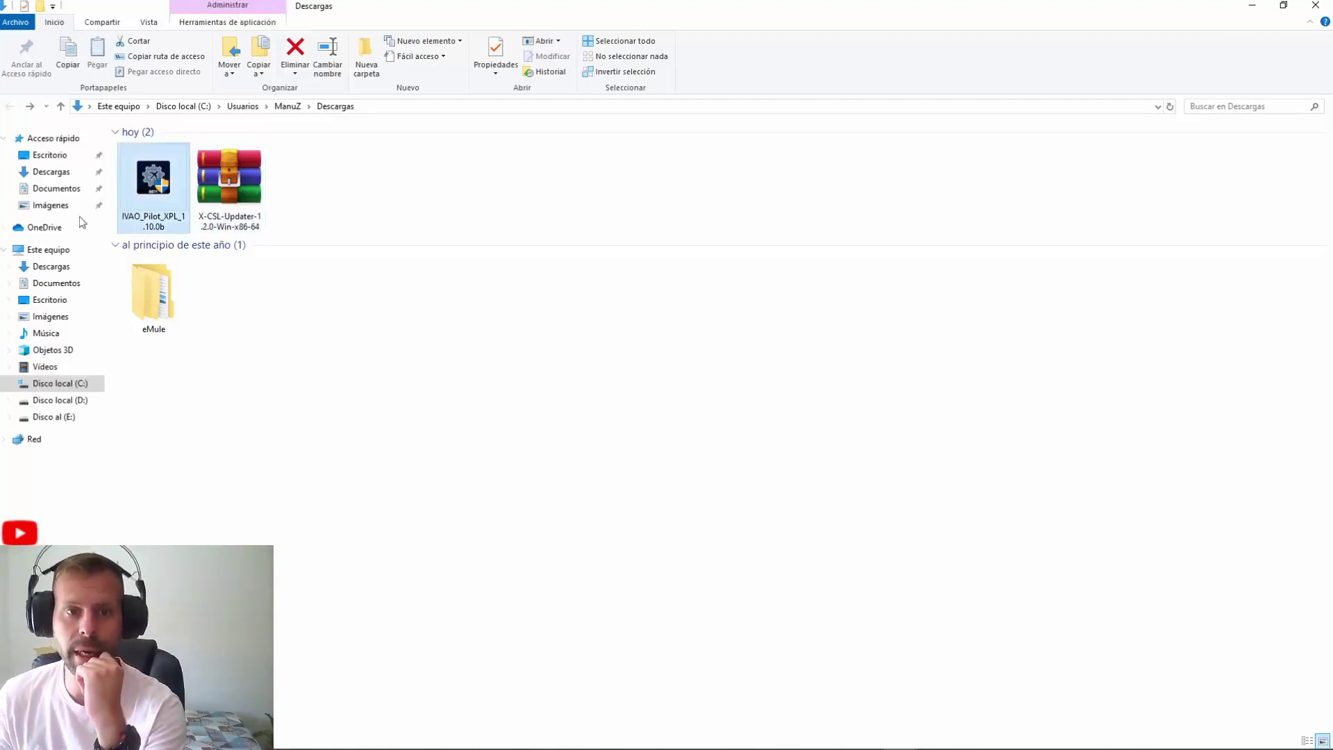
pyautogui.click(214, 177)
pyautogui.doubleClick(214, 177)
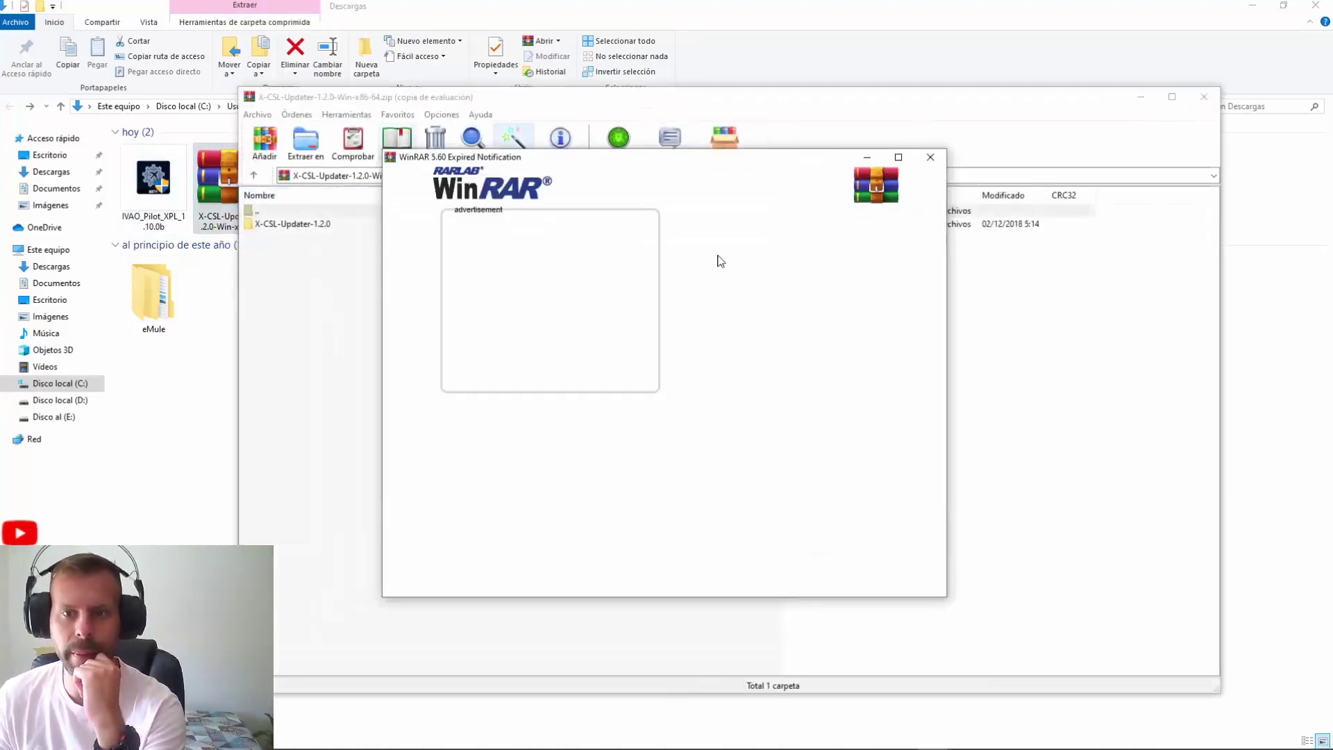
pyautogui.press('Escape')
pyautogui.moveTo(283, 88); pyautogui.dragTo(432, 115)
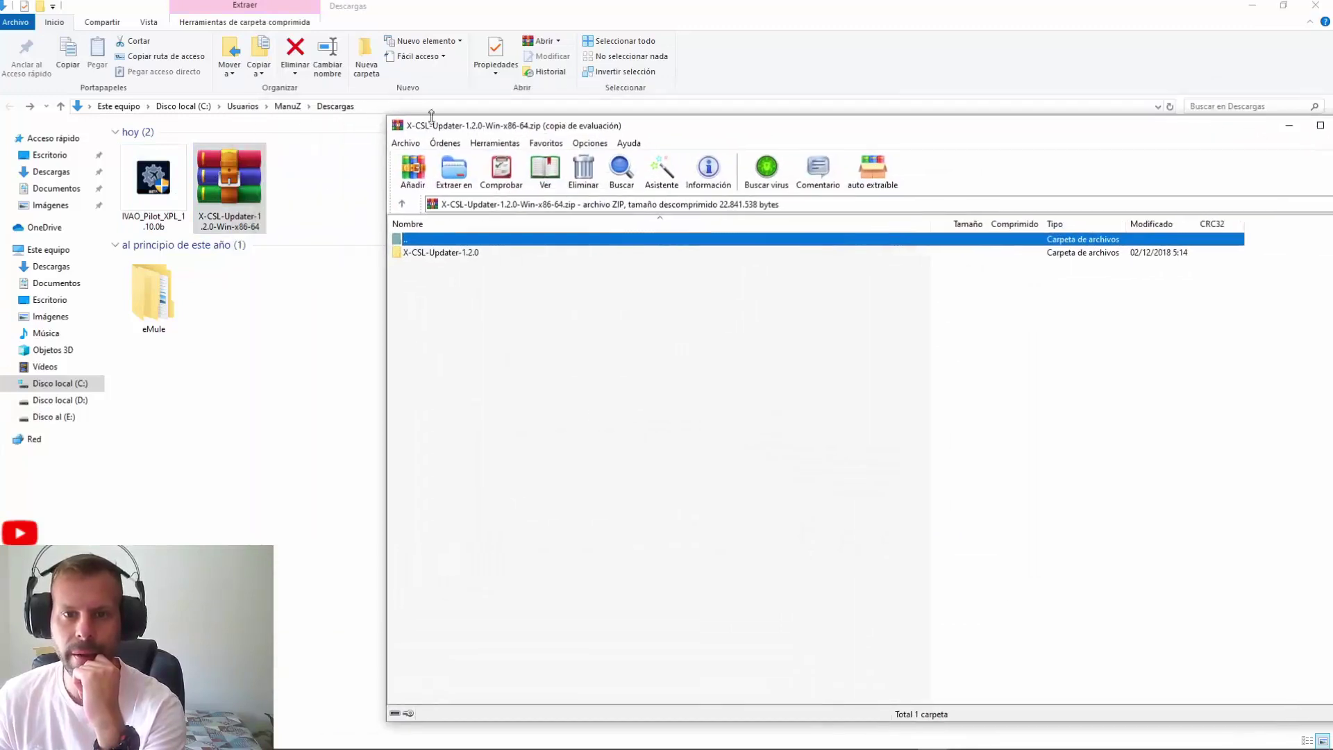
pyautogui.click(479, 253)
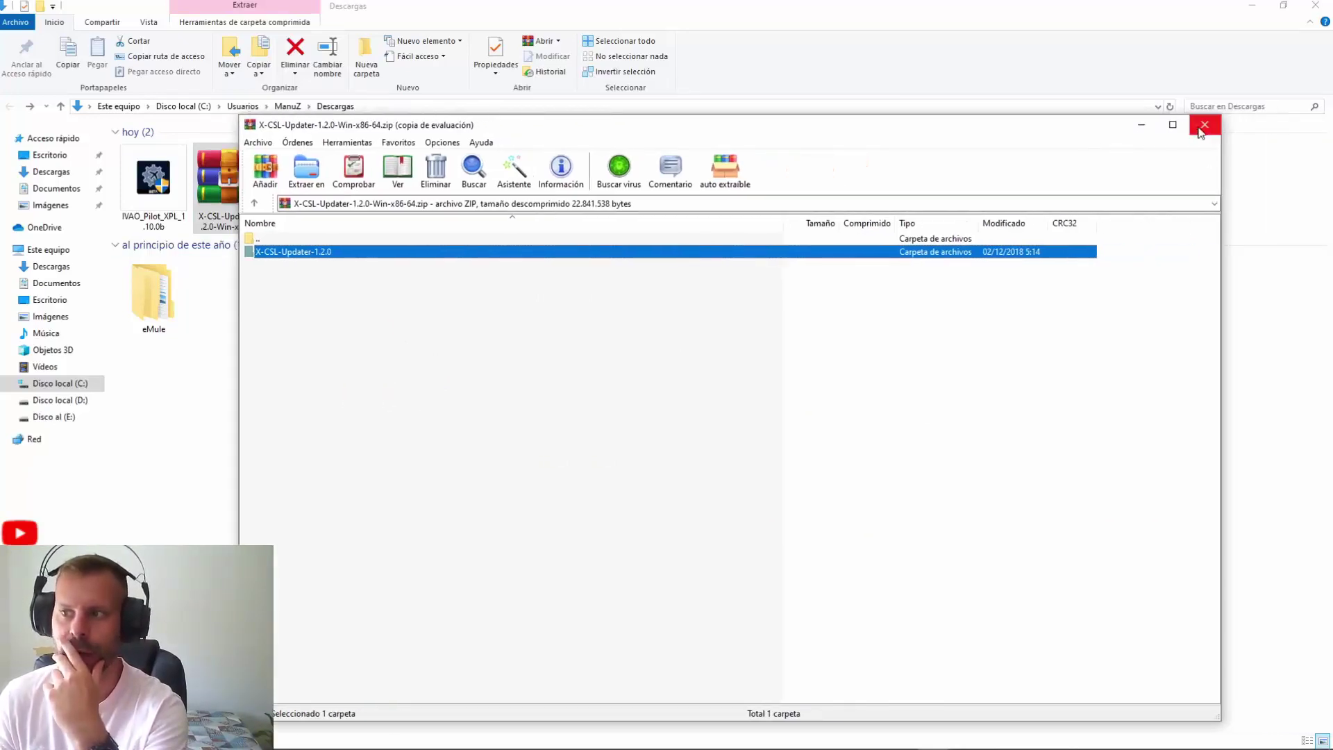
pyautogui.click(1200, 125)
# Launch the IVAO_Pilot_XPL_1.10.0b installer from the Descargas folder and advance to the install location
pyautogui.click(147, 200)
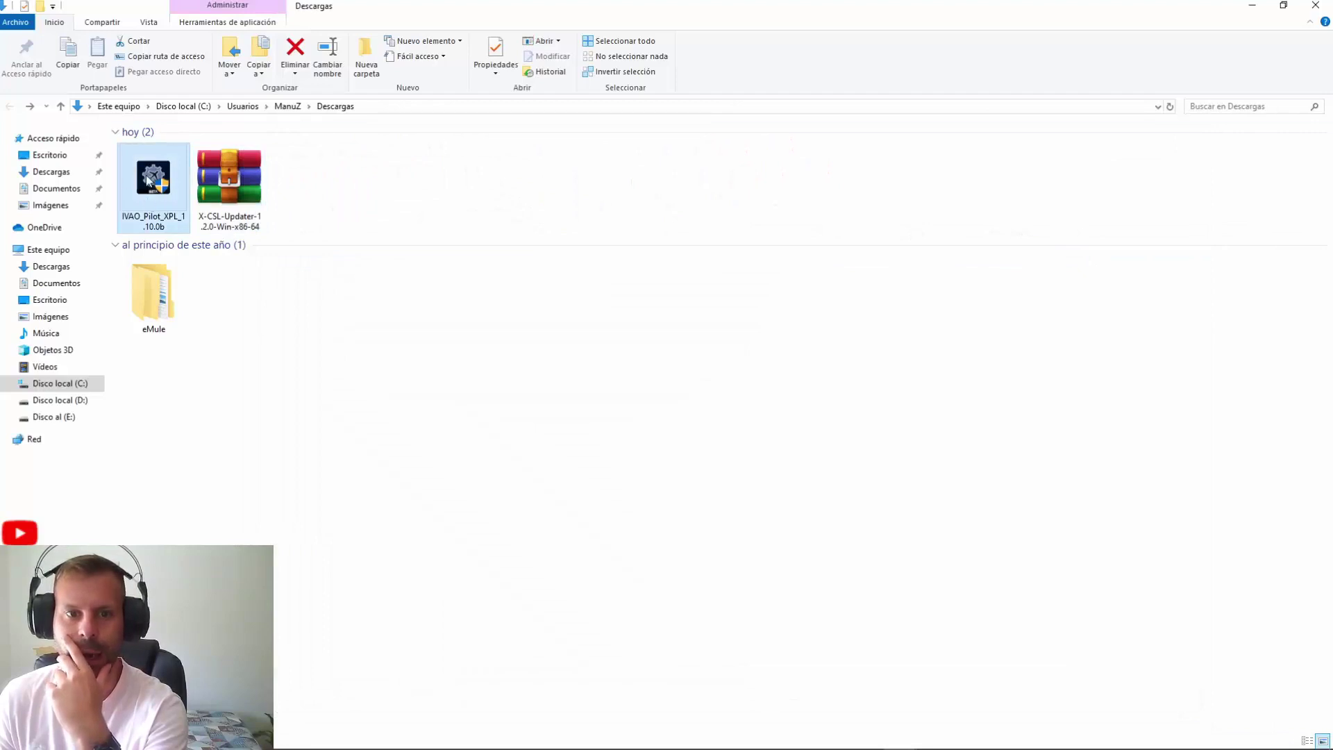
pyautogui.rightClick(148, 182)
pyautogui.click(208, 197)
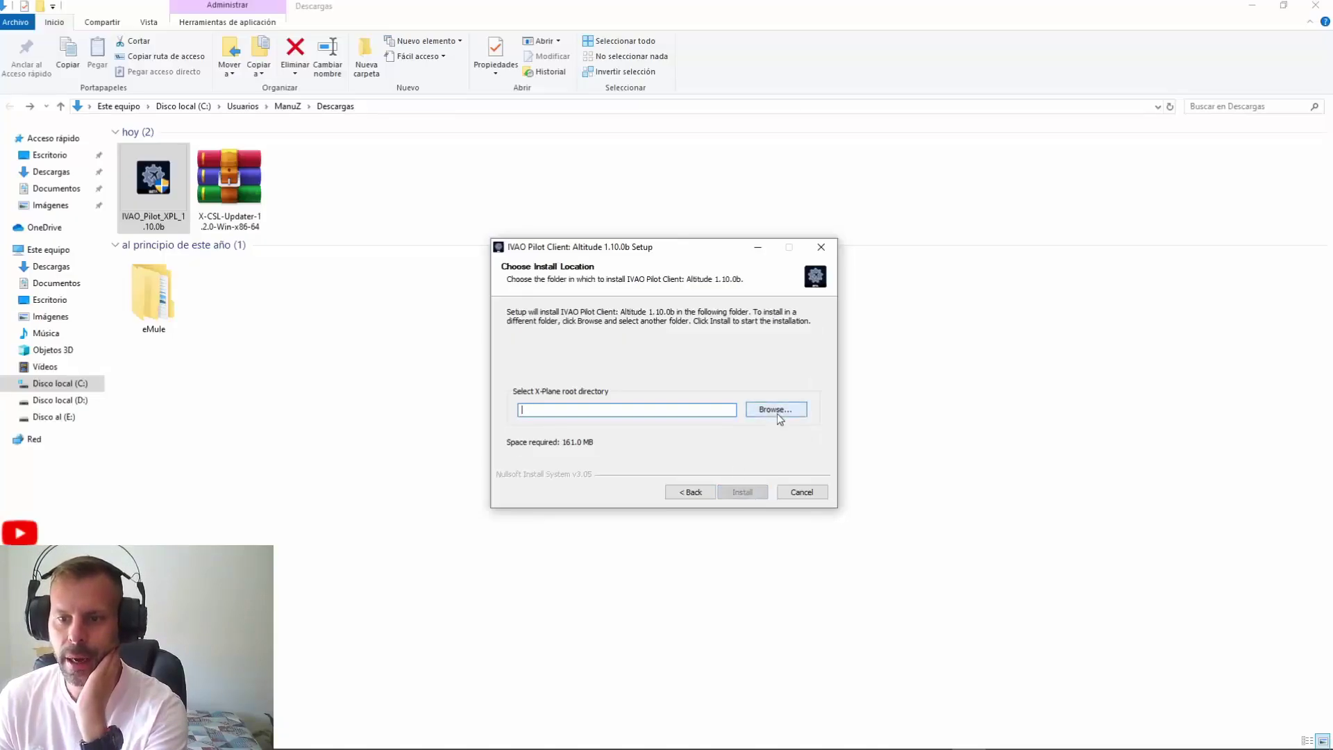
# Browse for the X-Plane root directory on Disco al (E:), expanding X-plane 11 and its X-Plane 11 subfolder
pyautogui.click(778, 413)
pyautogui.moveTo(719, 276); pyautogui.dragTo(705, 164)
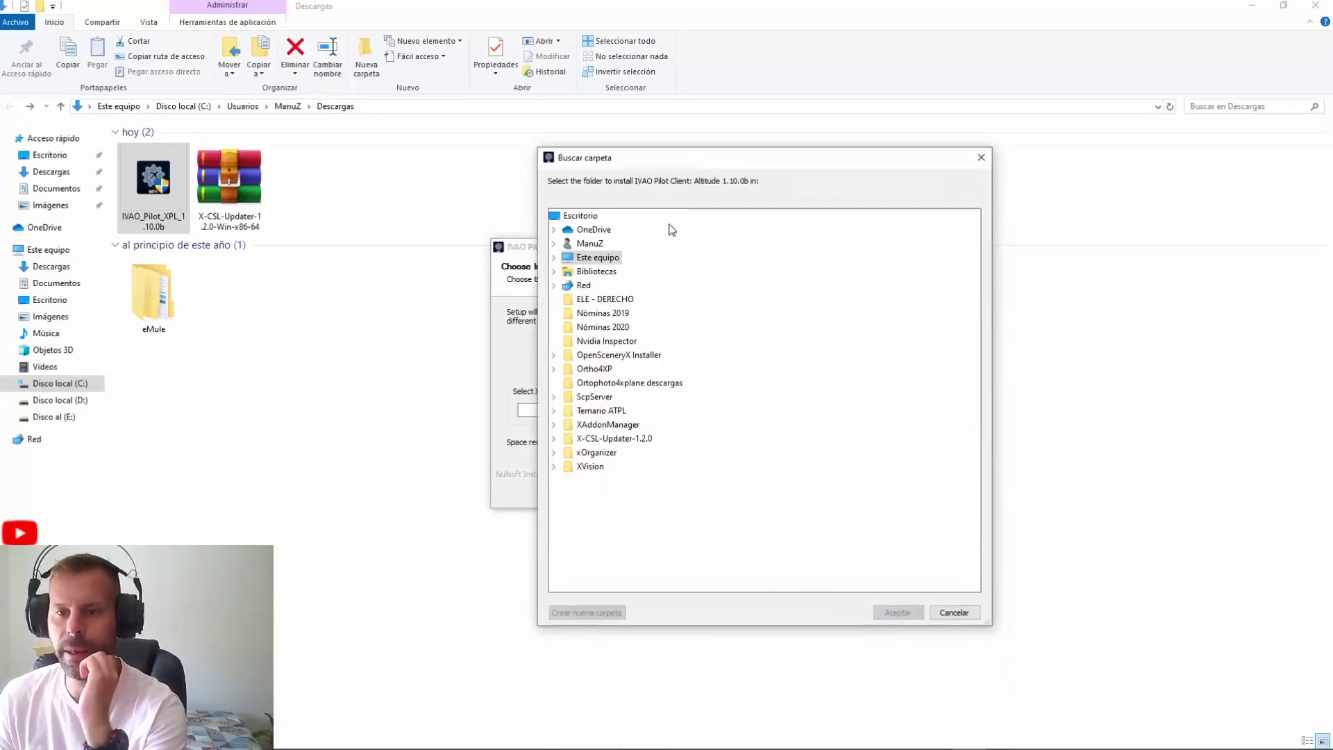
pyautogui.click(554, 257)
pyautogui.click(567, 395)
pyautogui.scroll(-1, 593, 441)
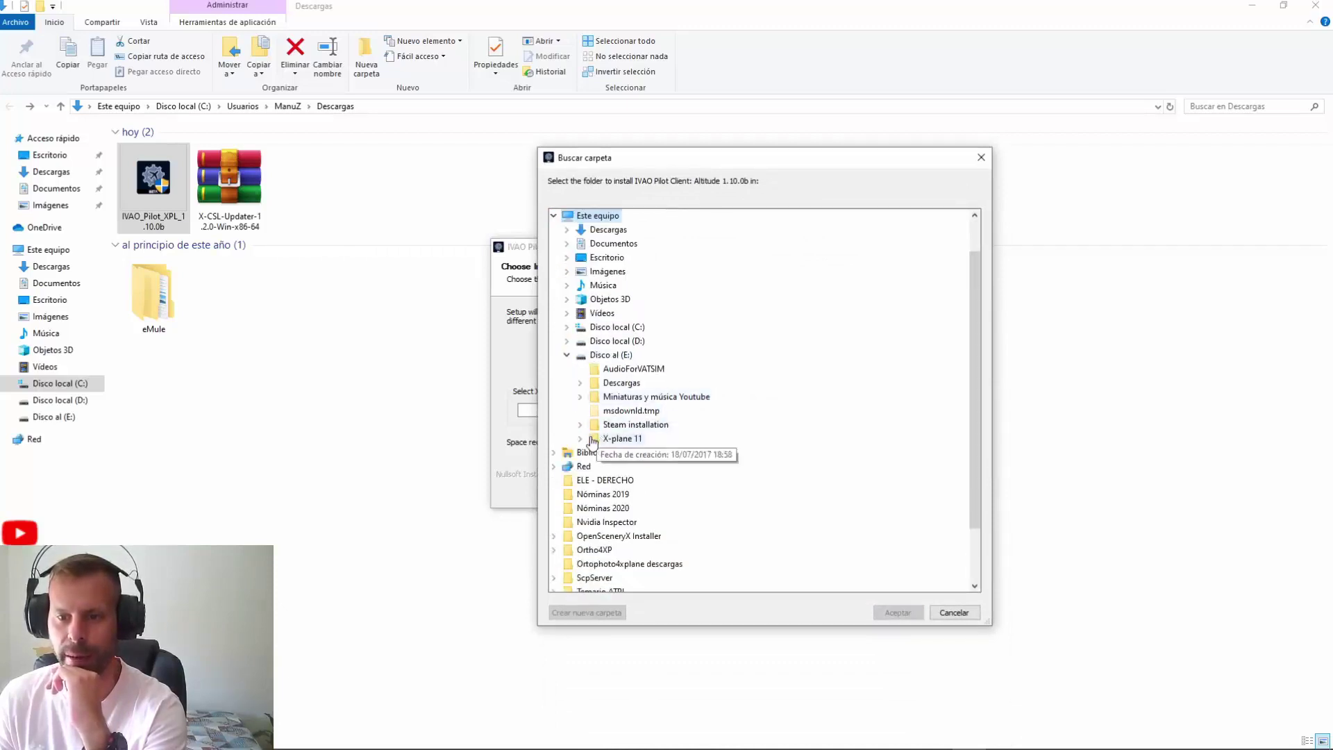
pyautogui.doubleClick(592, 439)
pyautogui.doubleClick(632, 466)
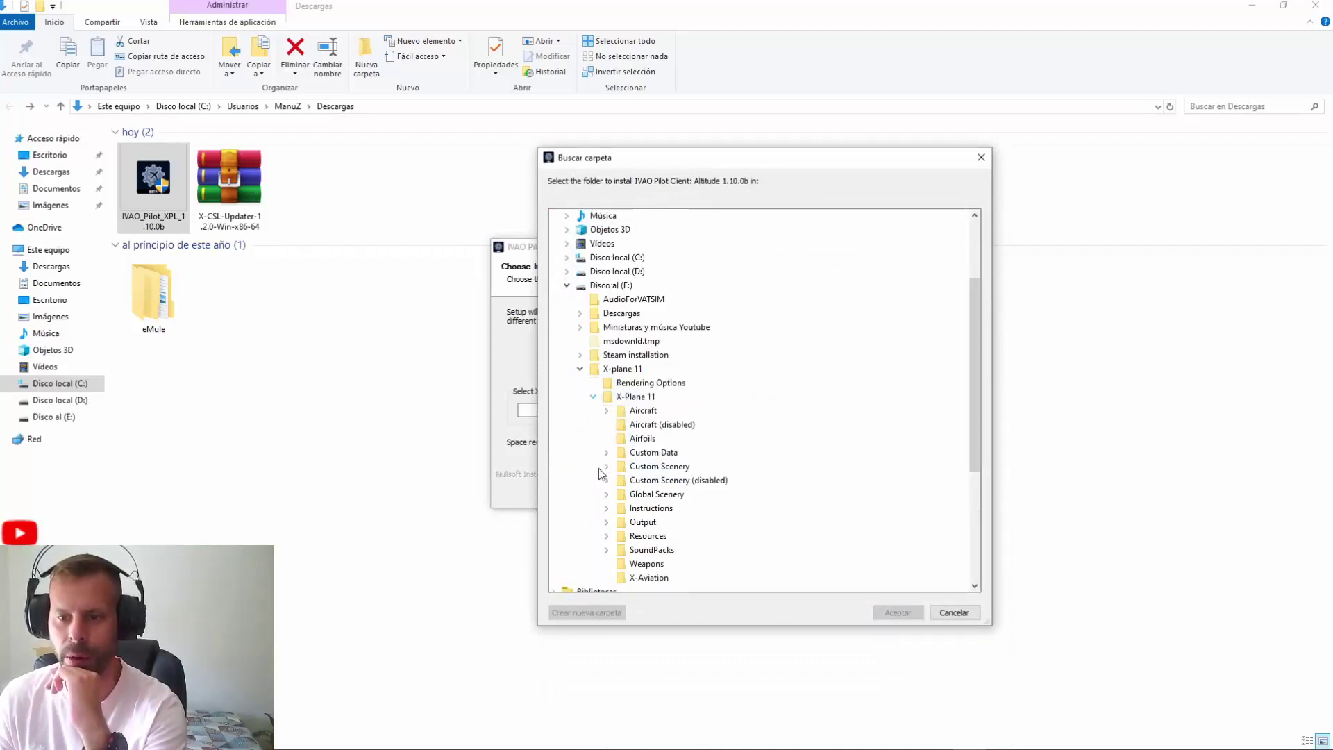
# Set E:\X-plane 11\X-Plane 11 as the X-Plane root directory and start the Altitude installation
pyautogui.click(651, 402)
pyautogui.moveTo(764, 159); pyautogui.dragTo(764, 92)
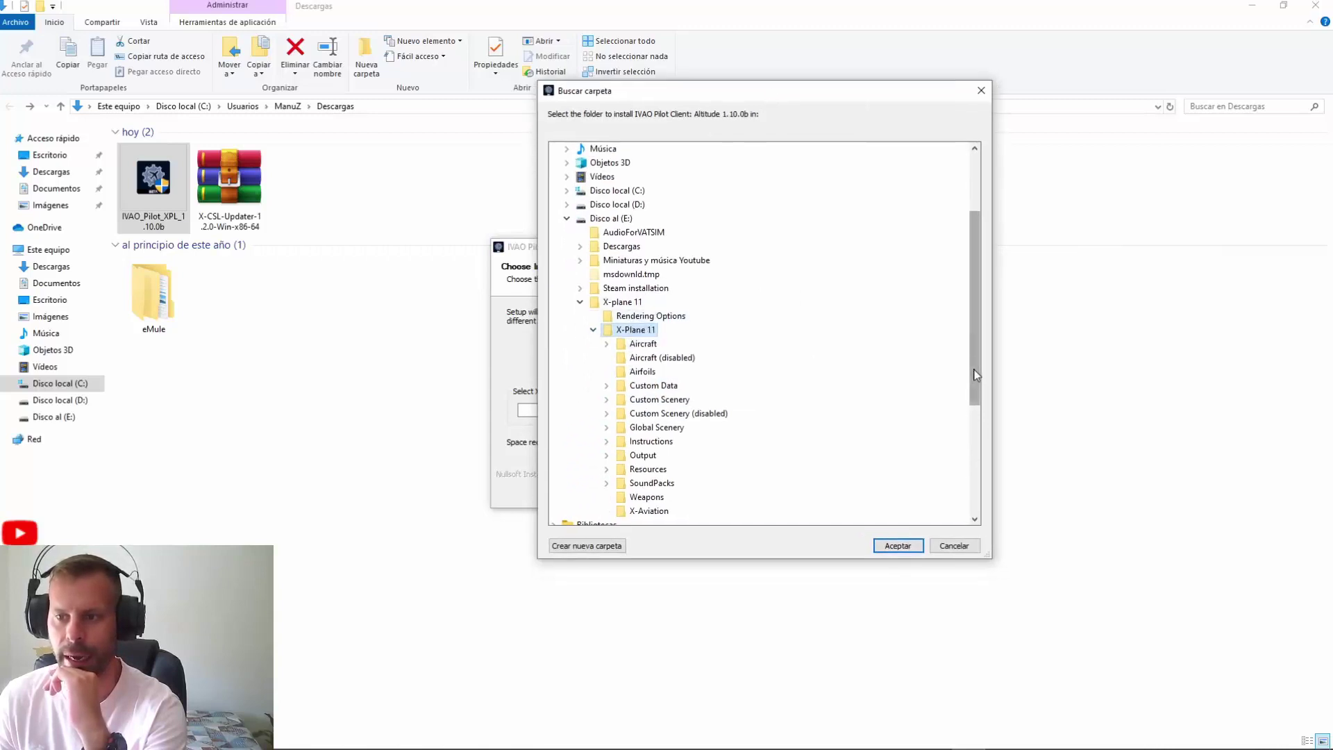
pyautogui.scroll(-3, 977, 375)
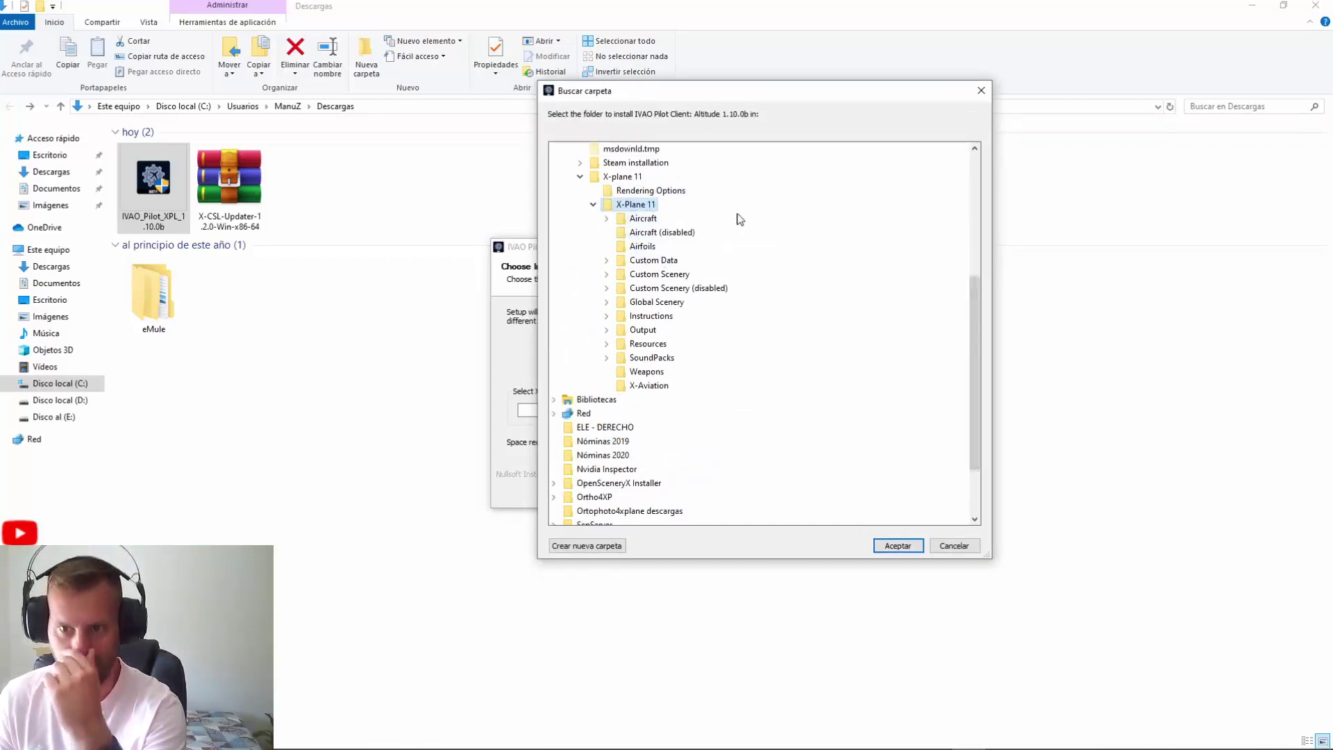
pyautogui.click(898, 546)
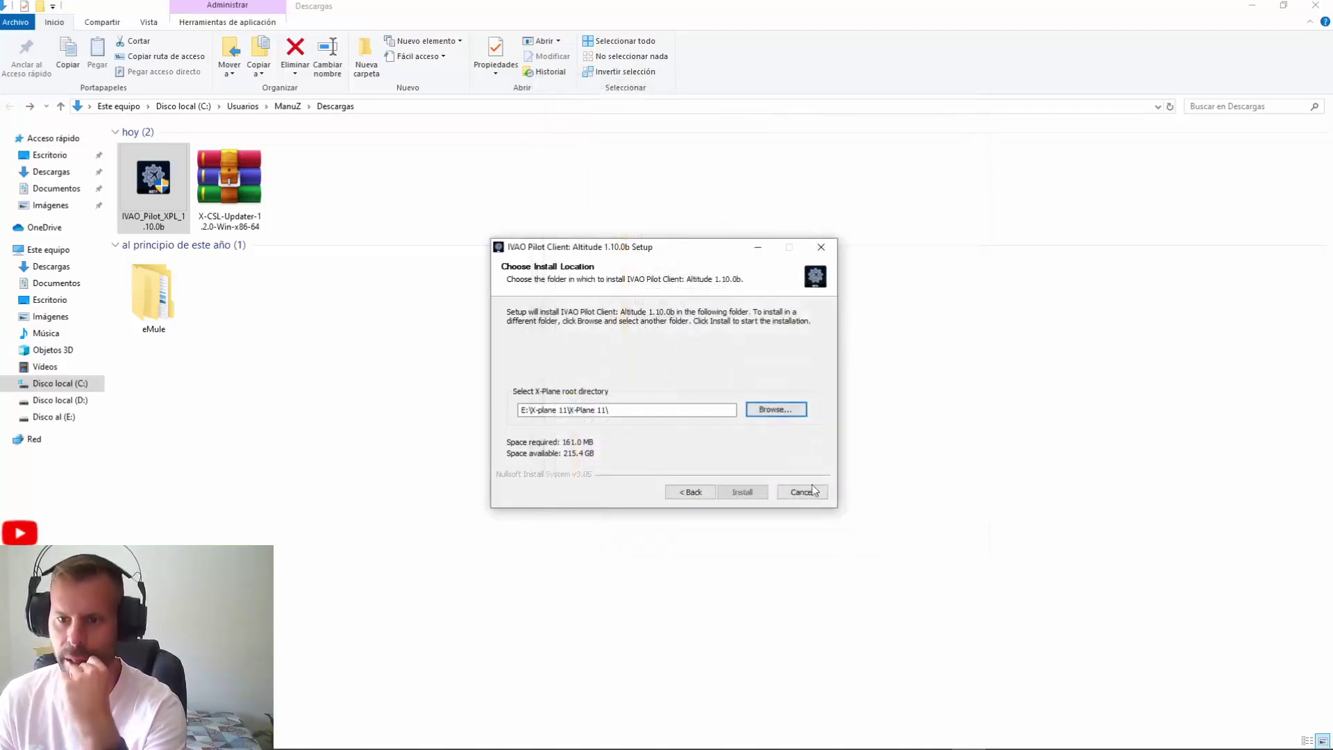
pyautogui.click(755, 493)
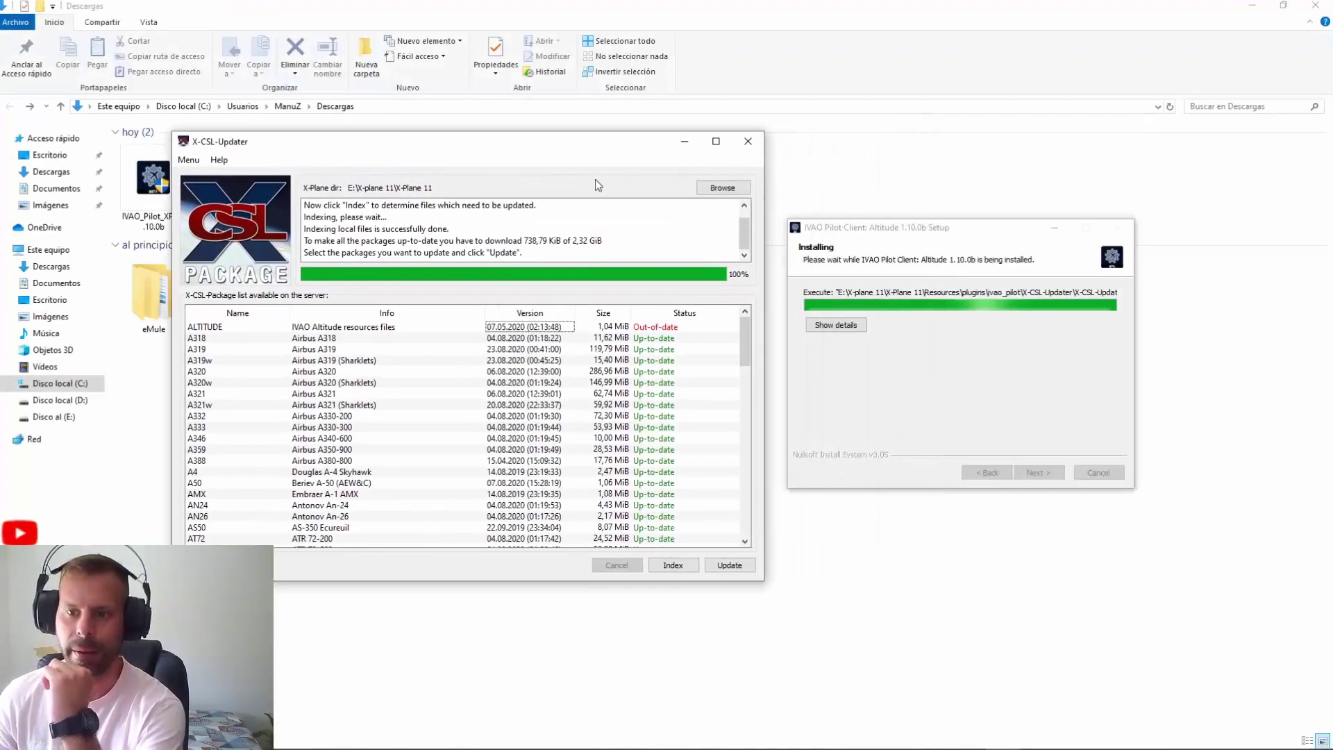
# Review the statuses in the X-CSL package list and update the out-of-date ALTITUDE resource package
pyautogui.scroll(-1, 745, 331)
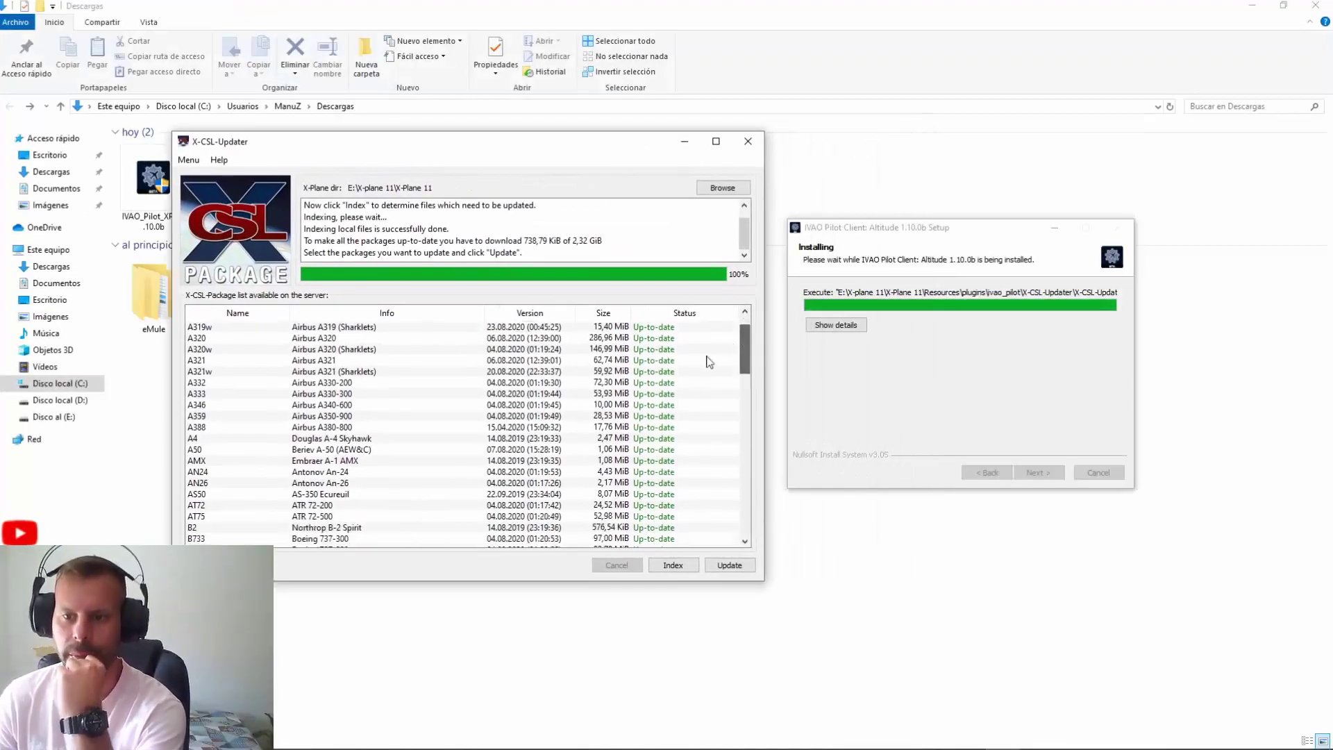
pyautogui.click(729, 382)
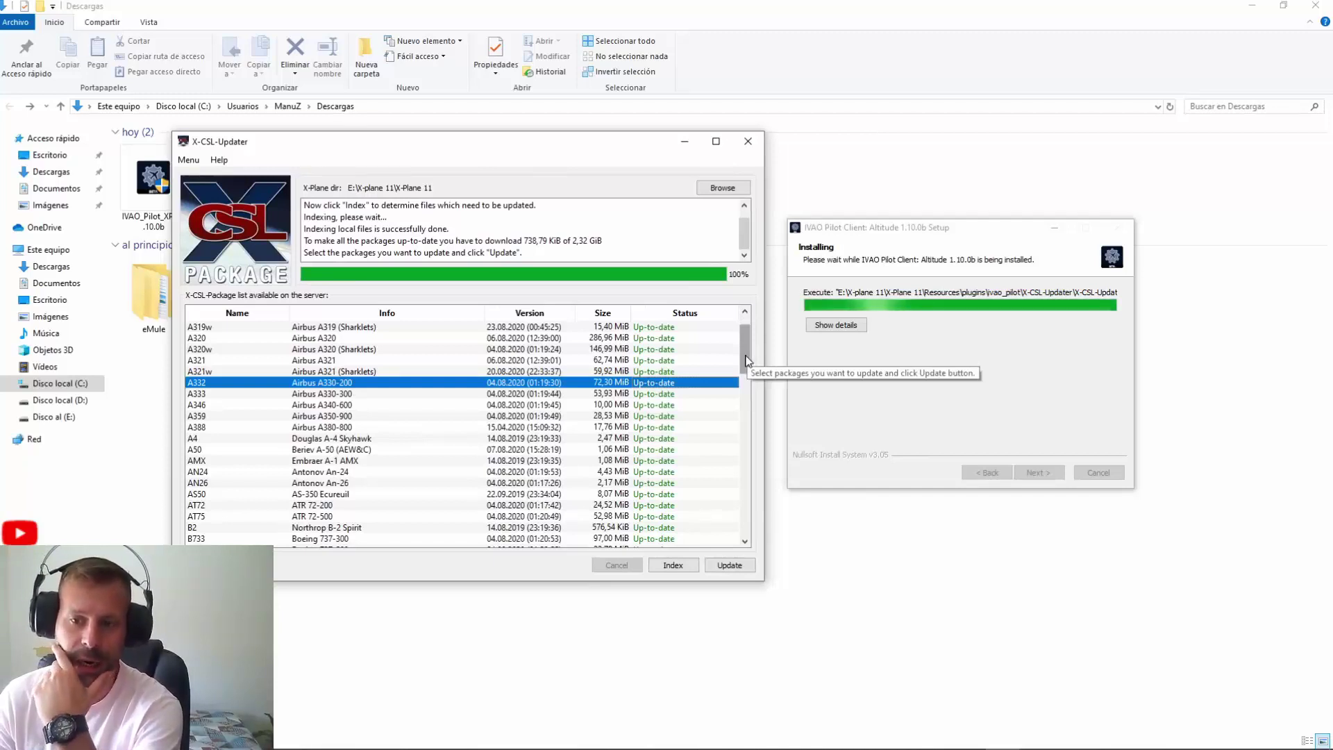
pyautogui.scroll(1, 746, 358)
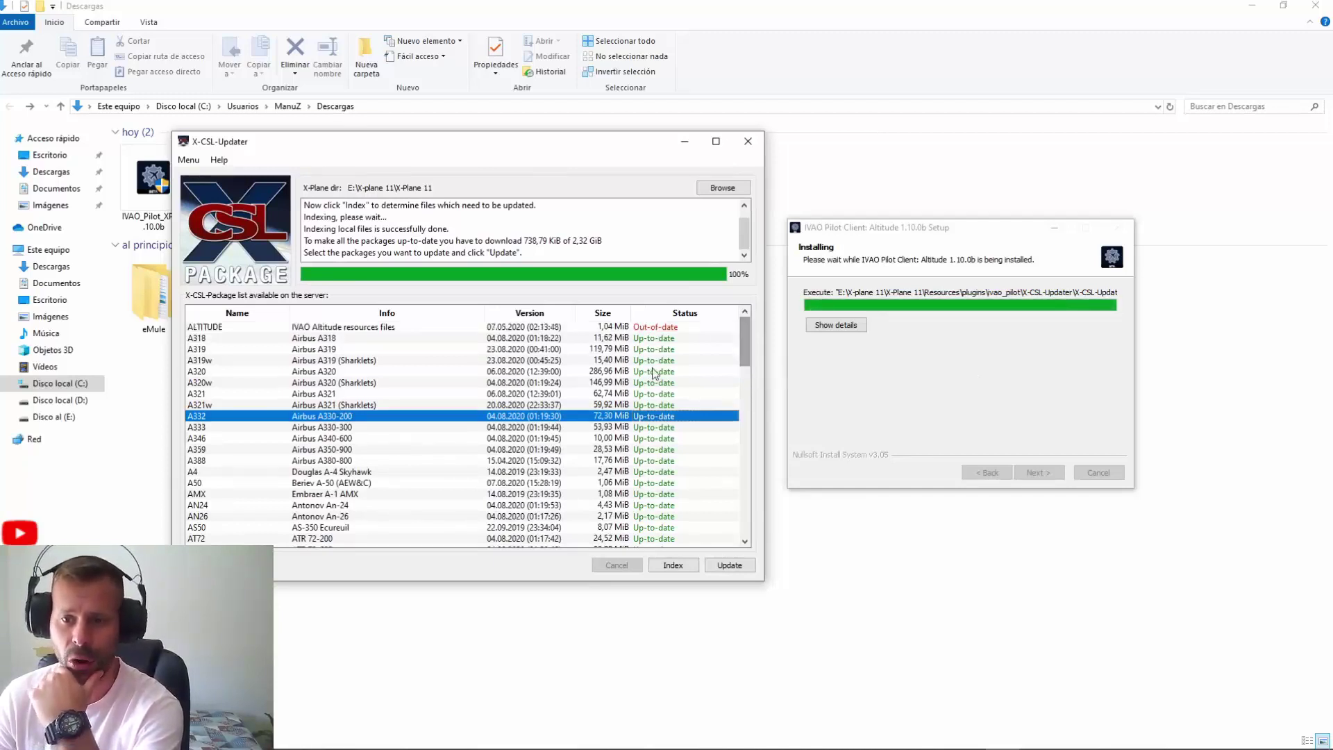
pyautogui.moveTo(745, 335)
pyautogui.mouseDown()
pyautogui.moveTo(731, 521)
pyautogui.moveTo(766, 323)
pyautogui.mouseUp()
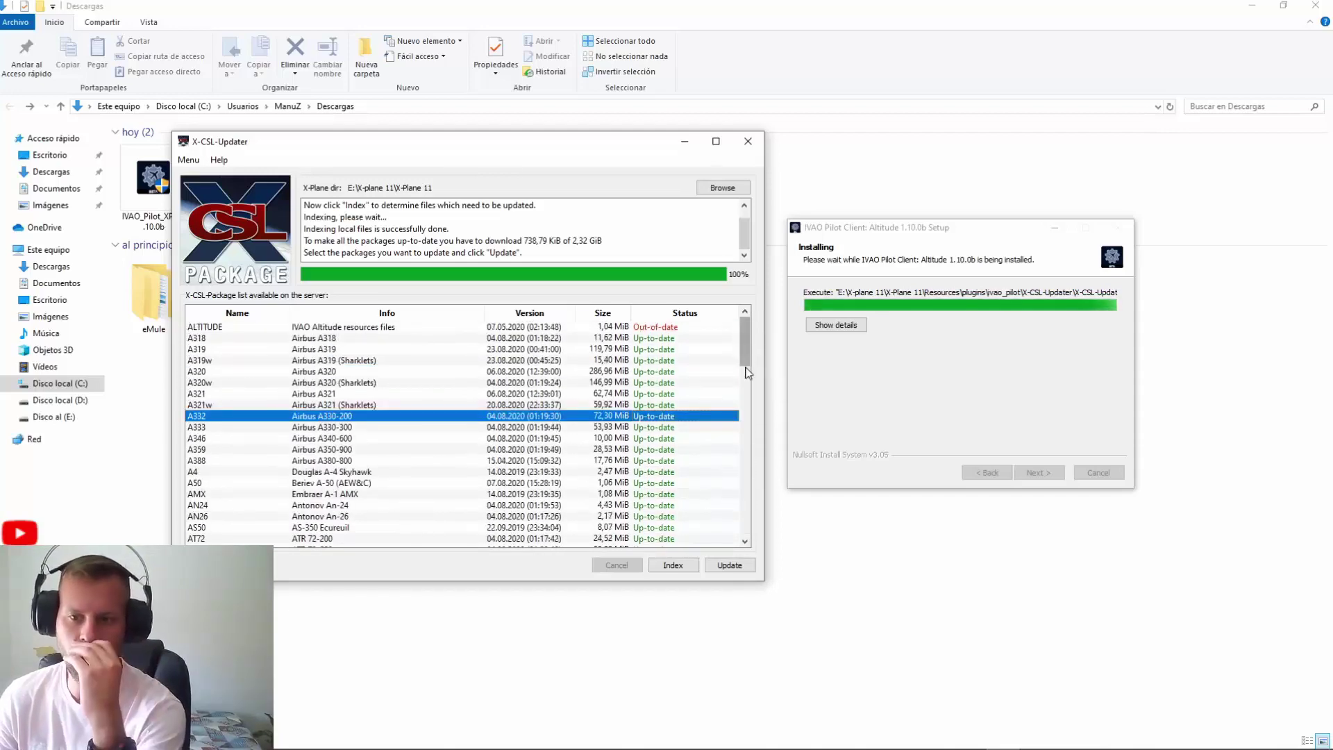
pyautogui.click(729, 564)
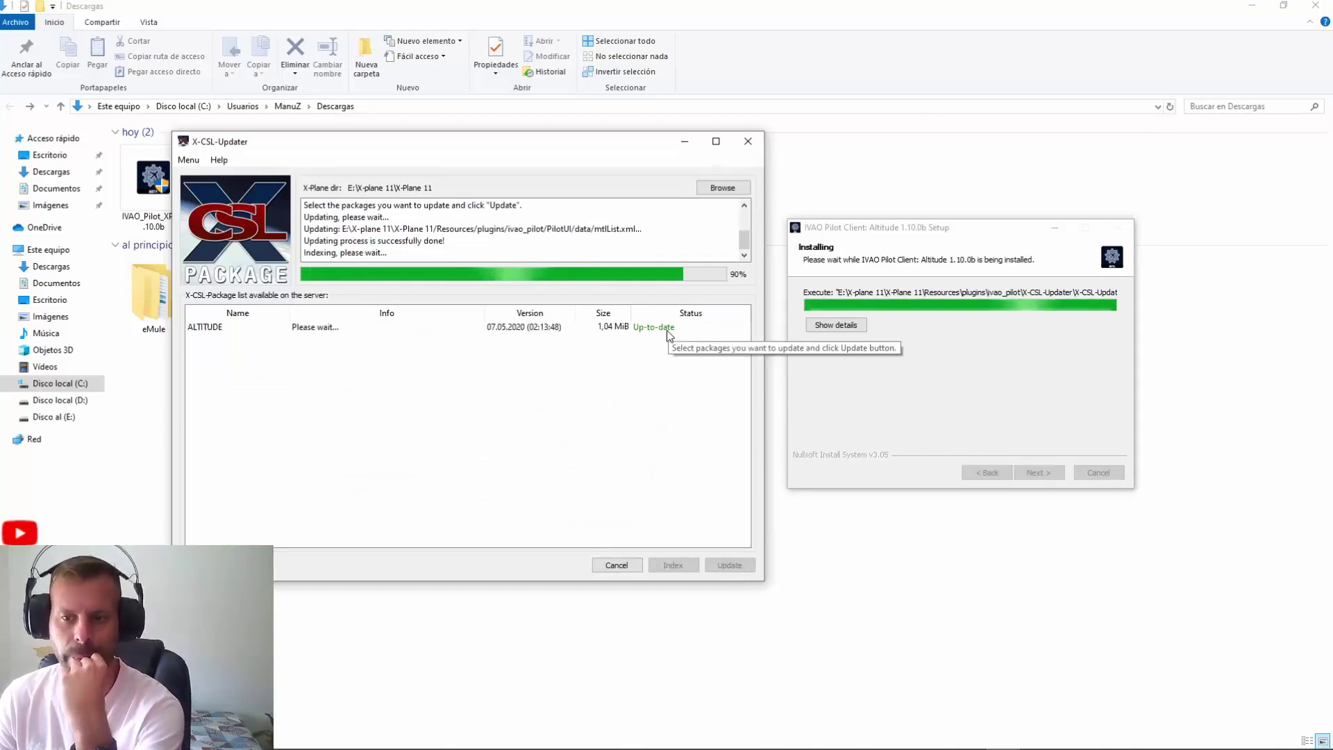
pyautogui.moveTo(745, 339)
pyautogui.mouseDown()
pyautogui.moveTo(746, 458)
pyautogui.moveTo(747, 320)
pyautogui.mouseUp()
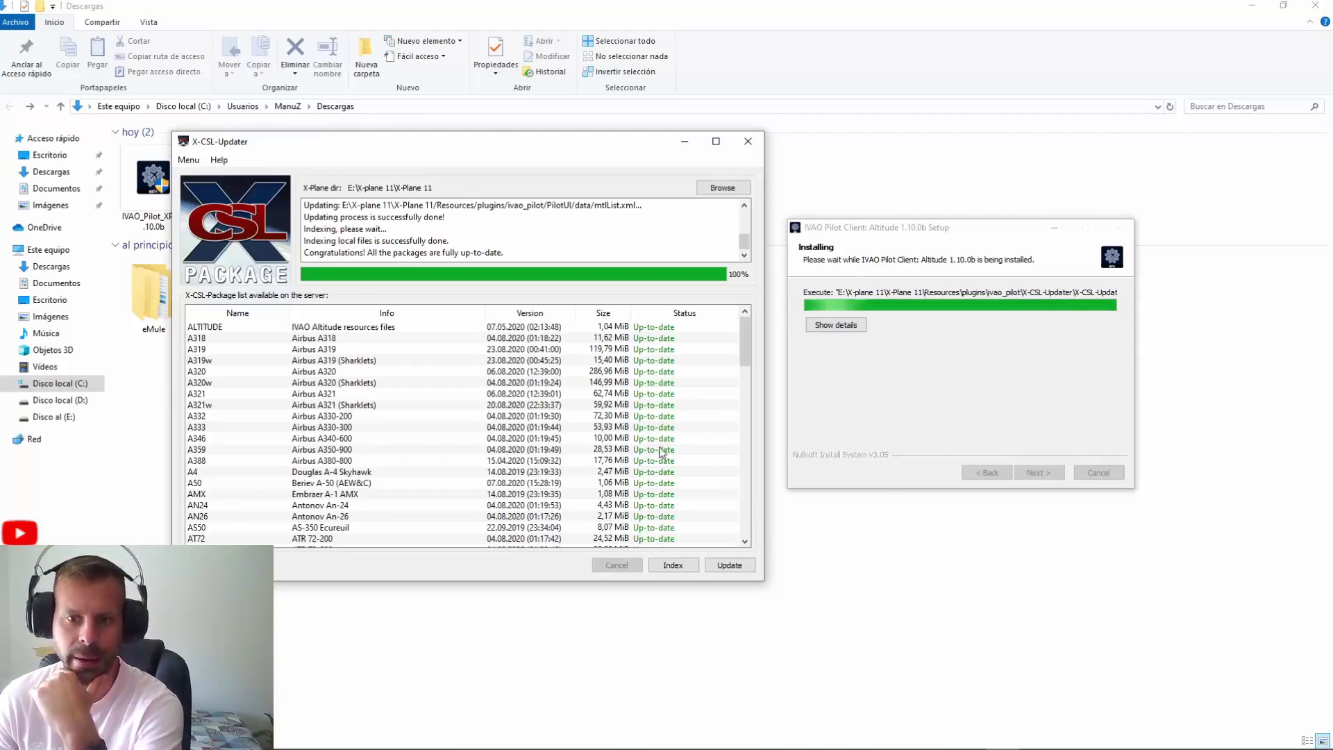
# Reopen the X-CSL-Updater archive from Descargas, enter its X-CSL-Updater-1.2.0 folder and select X-CSL-Updater.exe
pyautogui.click(900, 736)
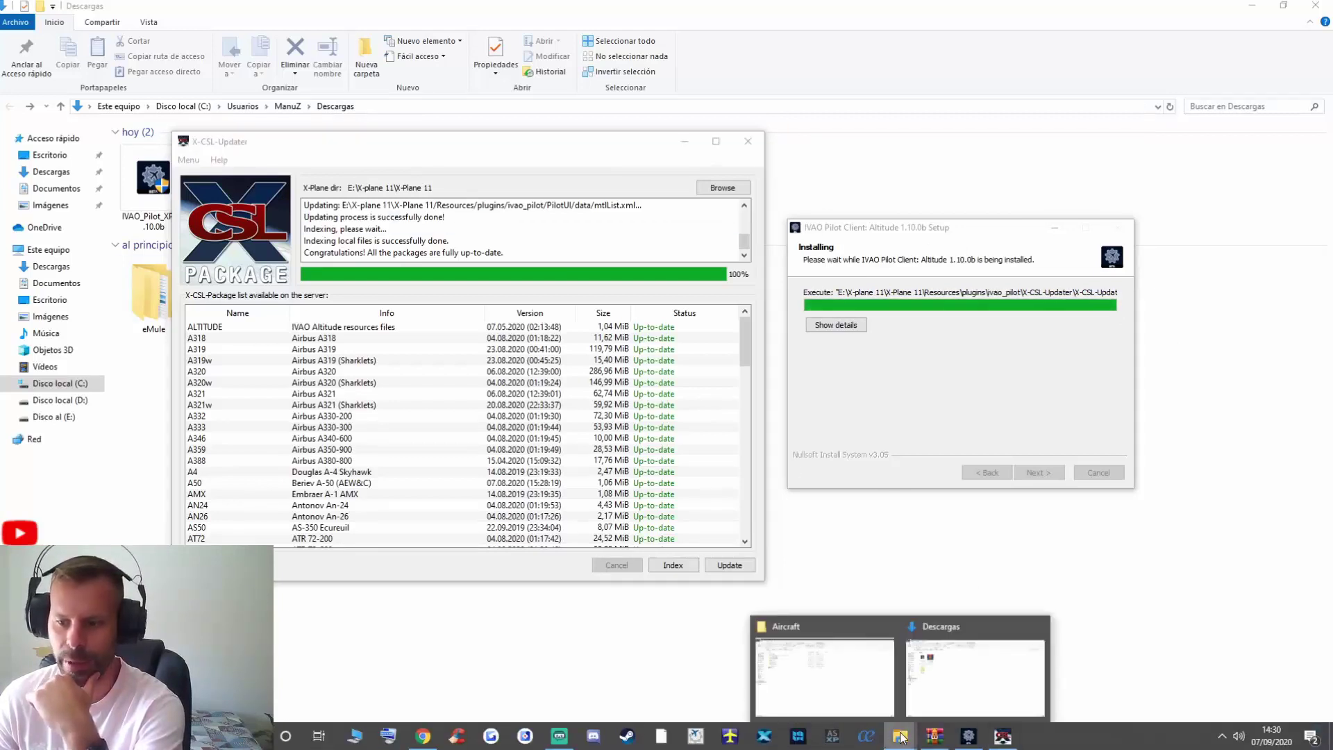
pyautogui.click(923, 667)
pyautogui.doubleClick(217, 184)
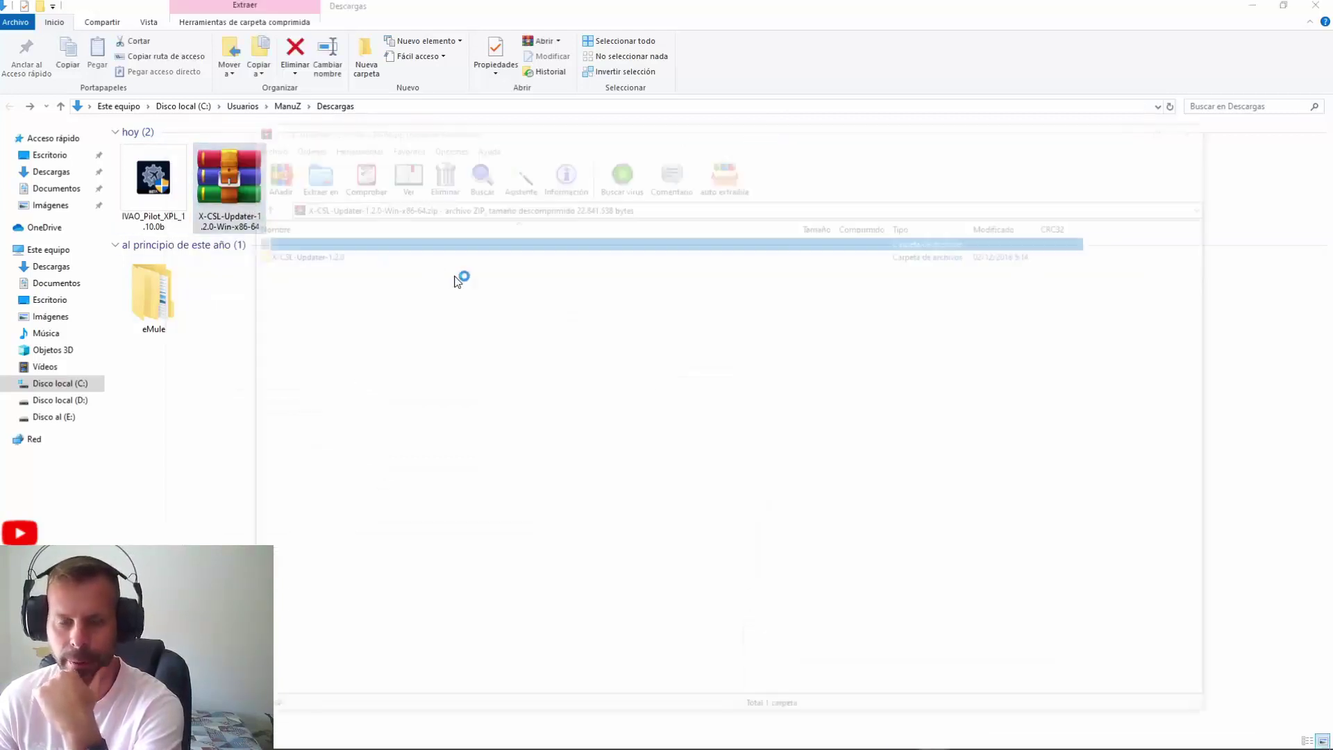
pyautogui.click(919, 156)
pyautogui.doubleClick(332, 250)
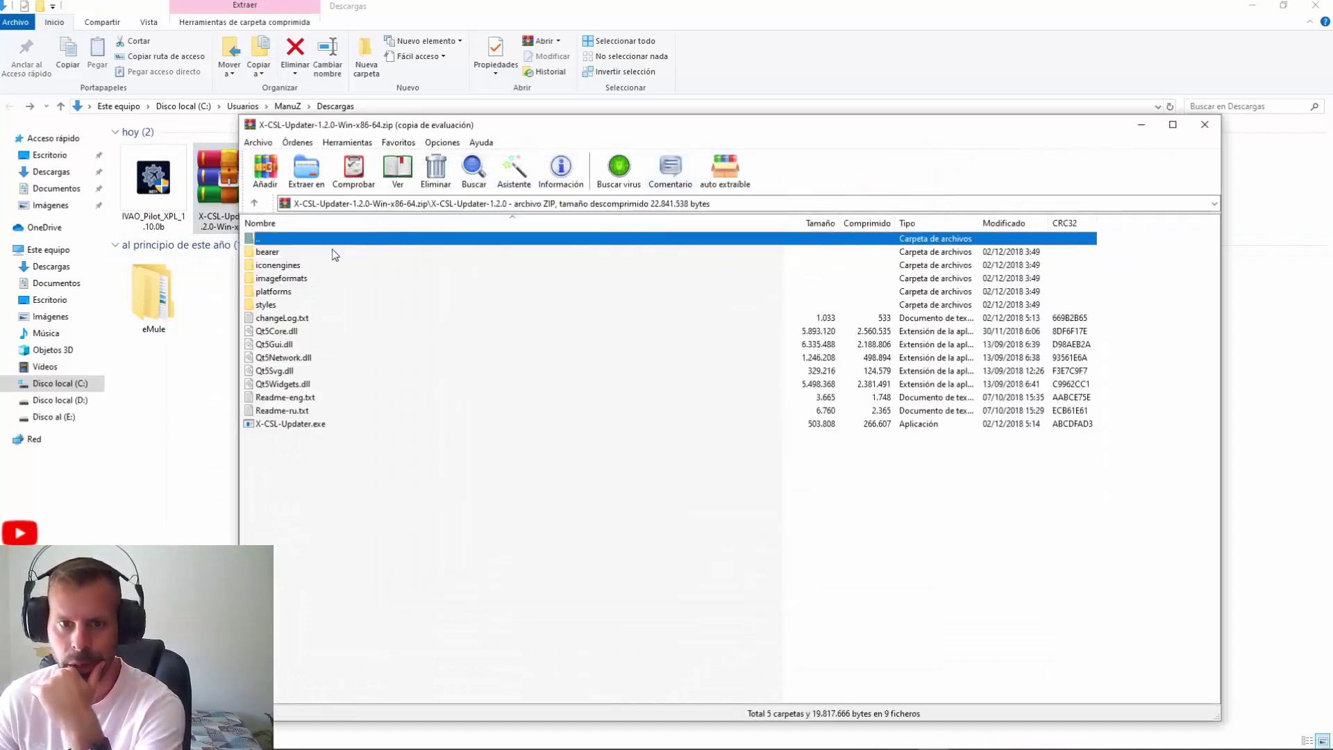
pyautogui.click(290, 424)
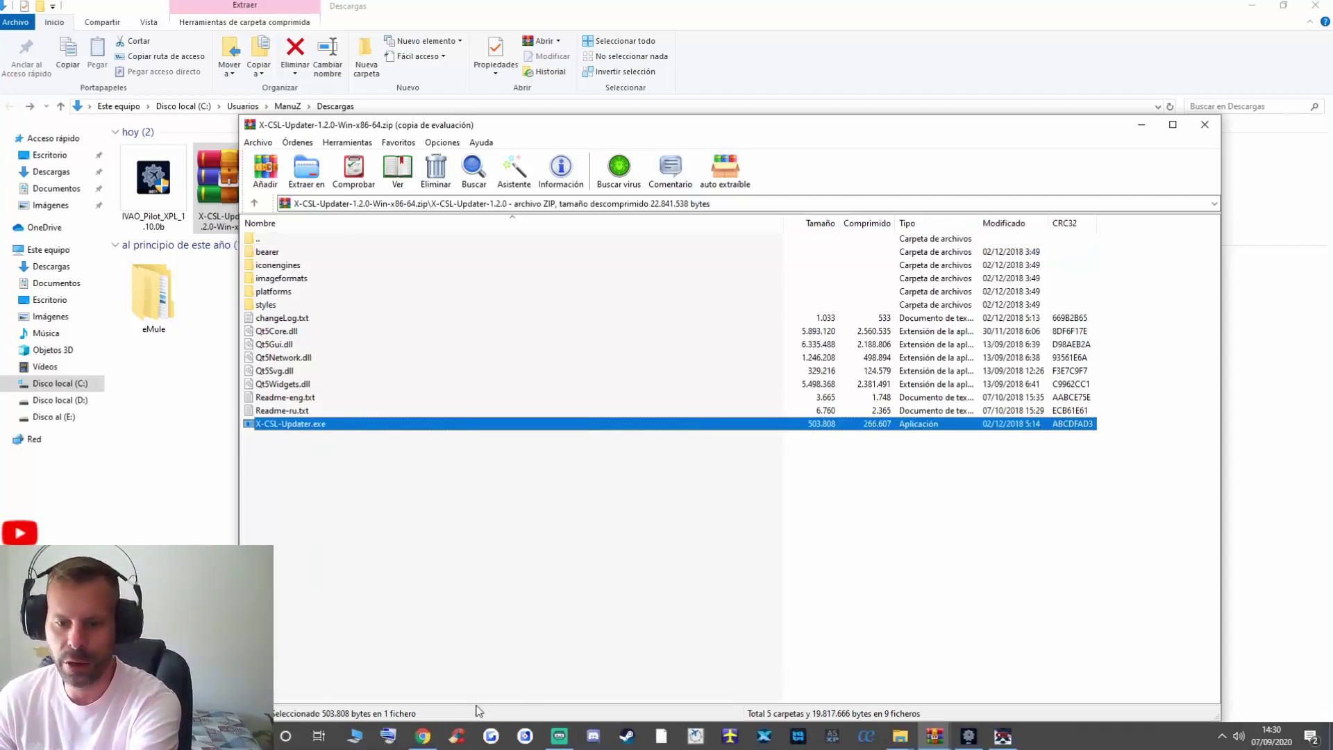
# Examine the CSL folder inside IVAO_CSL under X-Plane 11's Resources\plugins on drive E:, and close the folder window
pyautogui.click(371, 736)
pyautogui.doubleClick(489, 258)
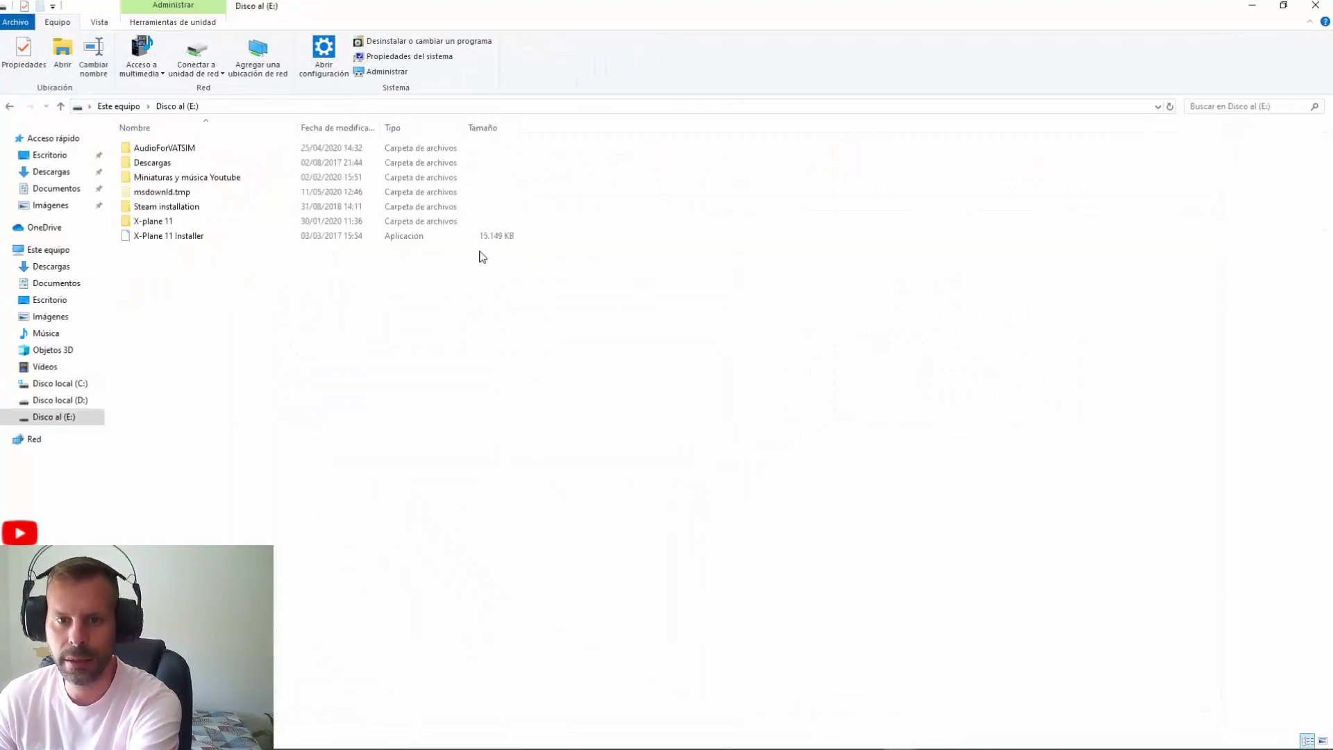
pyautogui.doubleClick(184, 220)
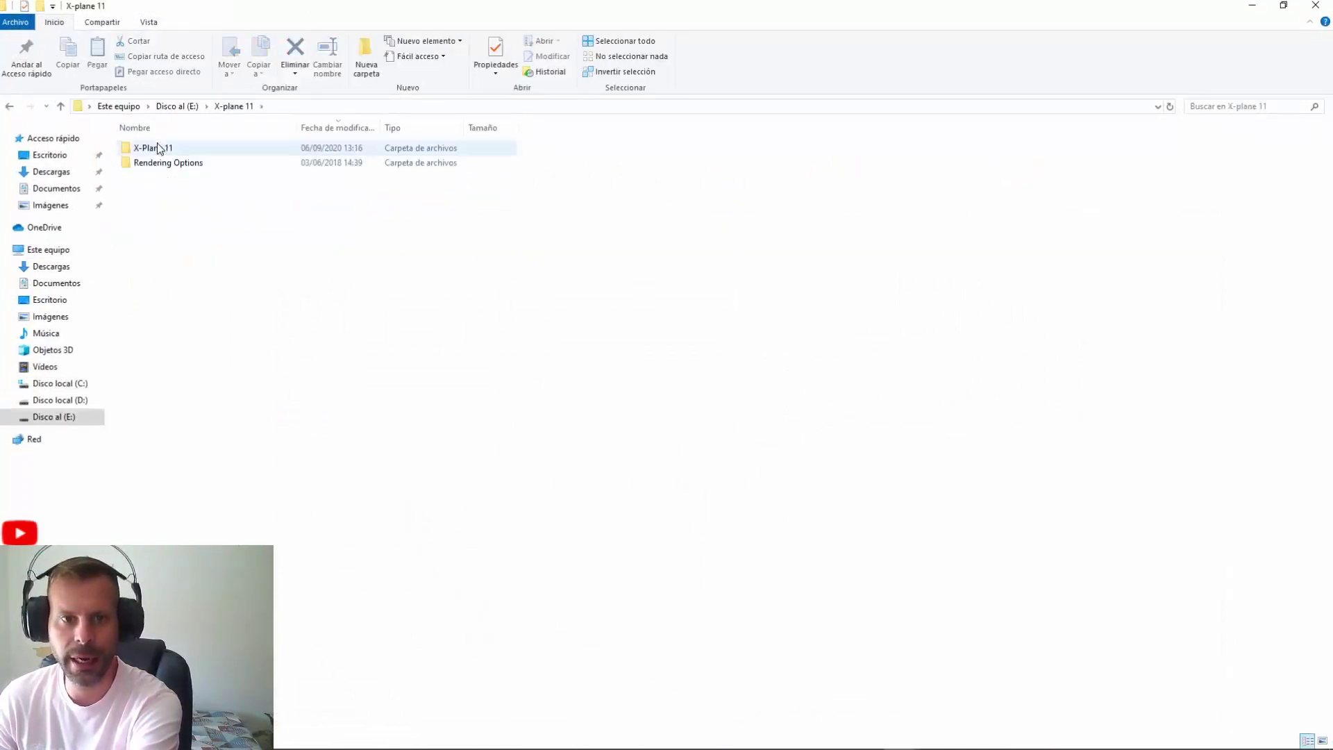
pyautogui.doubleClick(161, 148)
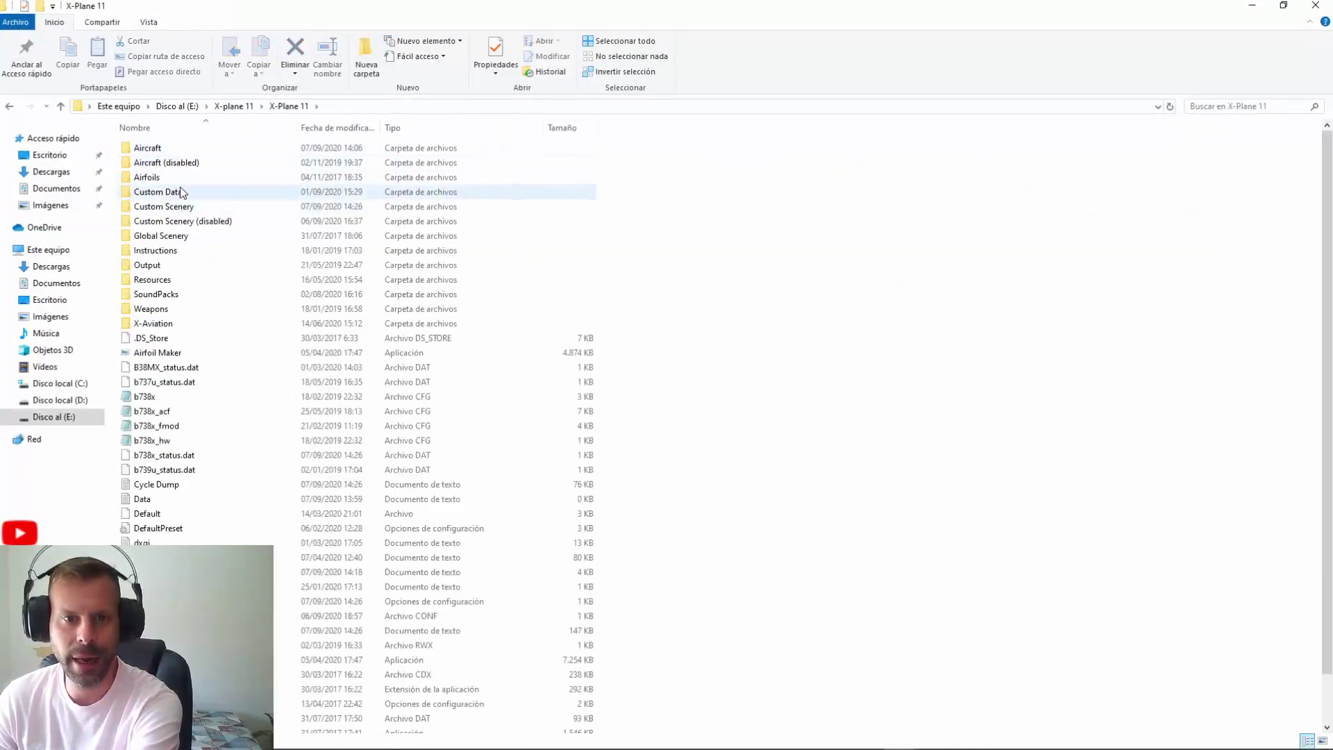
pyautogui.doubleClick(164, 279)
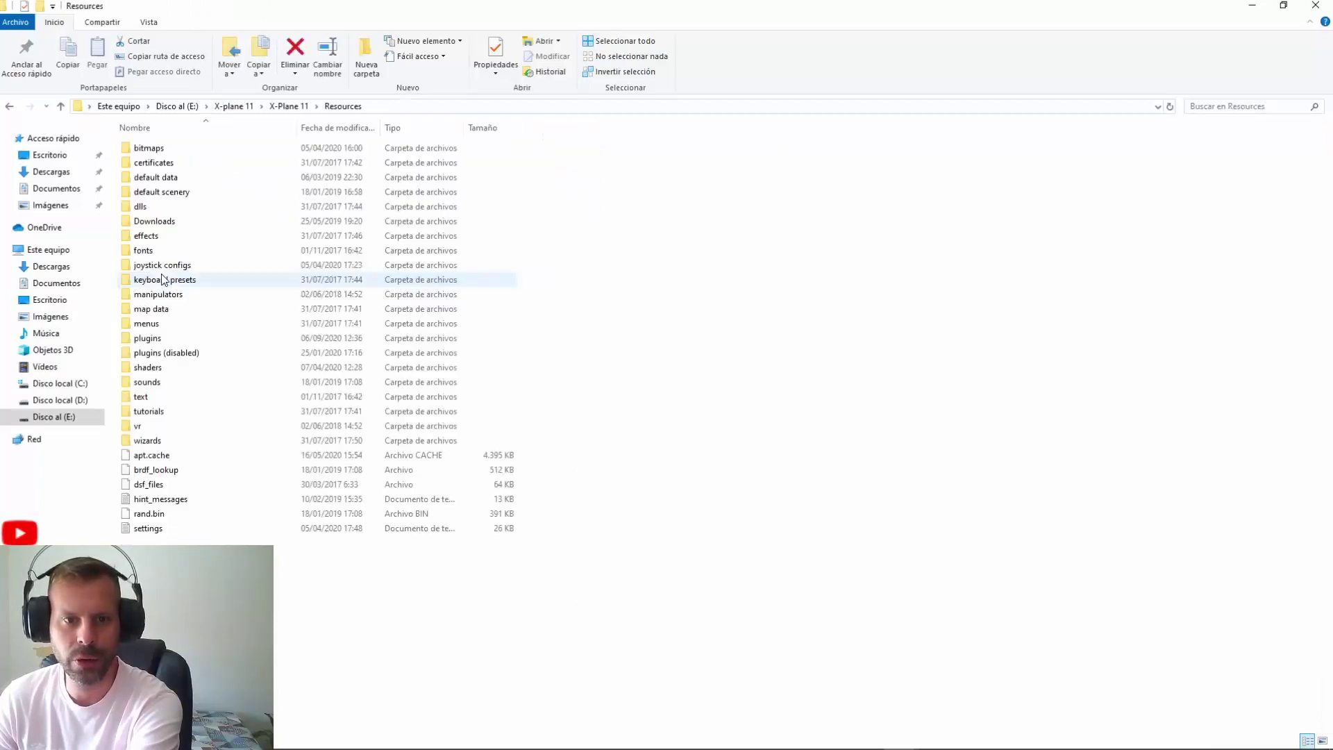
pyautogui.doubleClick(148, 339)
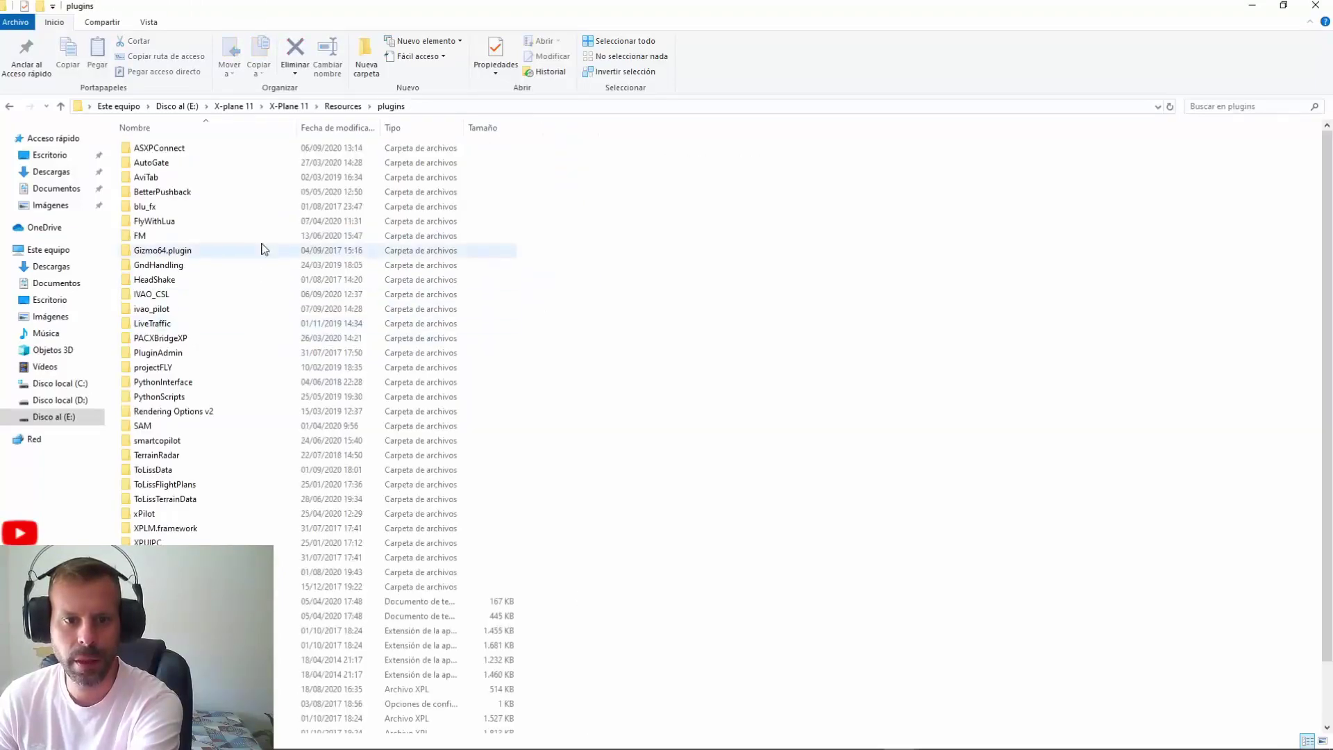
pyautogui.doubleClick(160, 295)
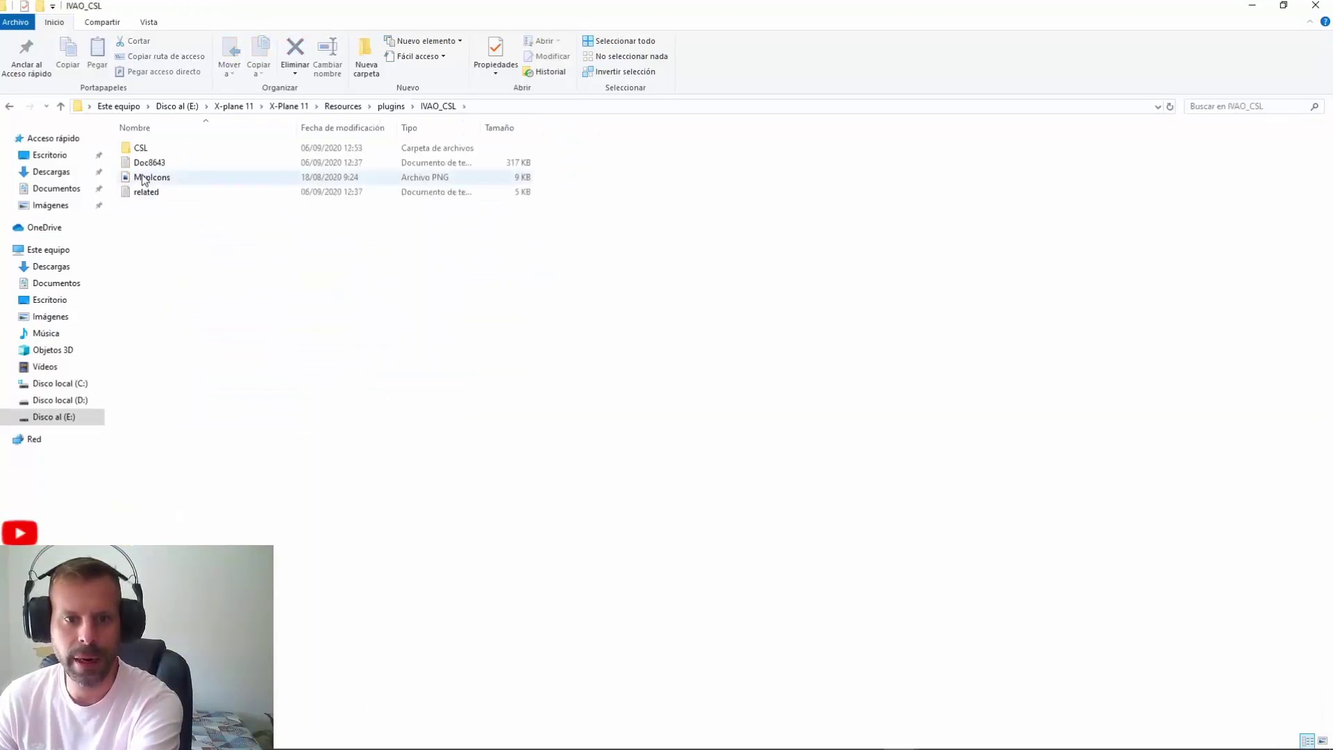
pyautogui.doubleClick(141, 147)
pyautogui.click(1316, 5)
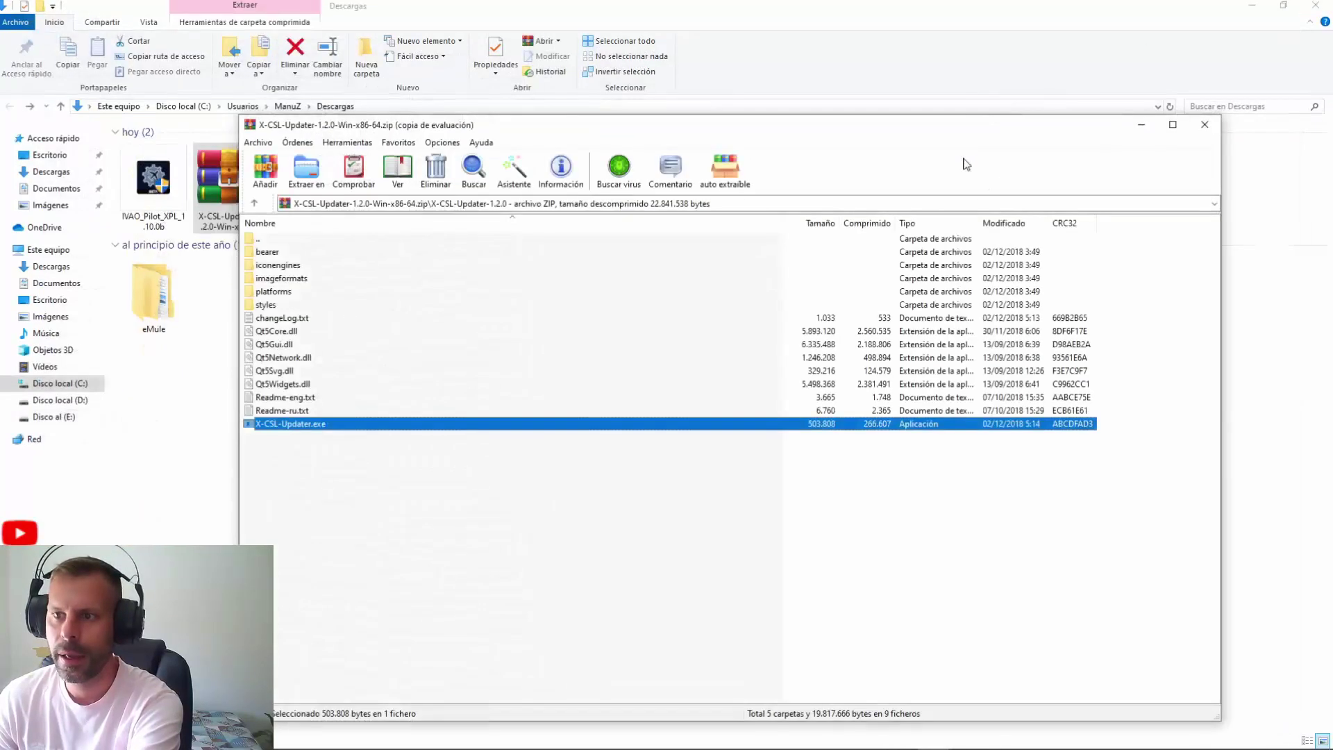
# Close the X-CSL-Updater archive, bring up the updater and Altitude setup windows, and close X-CSL-Updater
pyautogui.click(1202, 125)
pyautogui.click(669, 403)
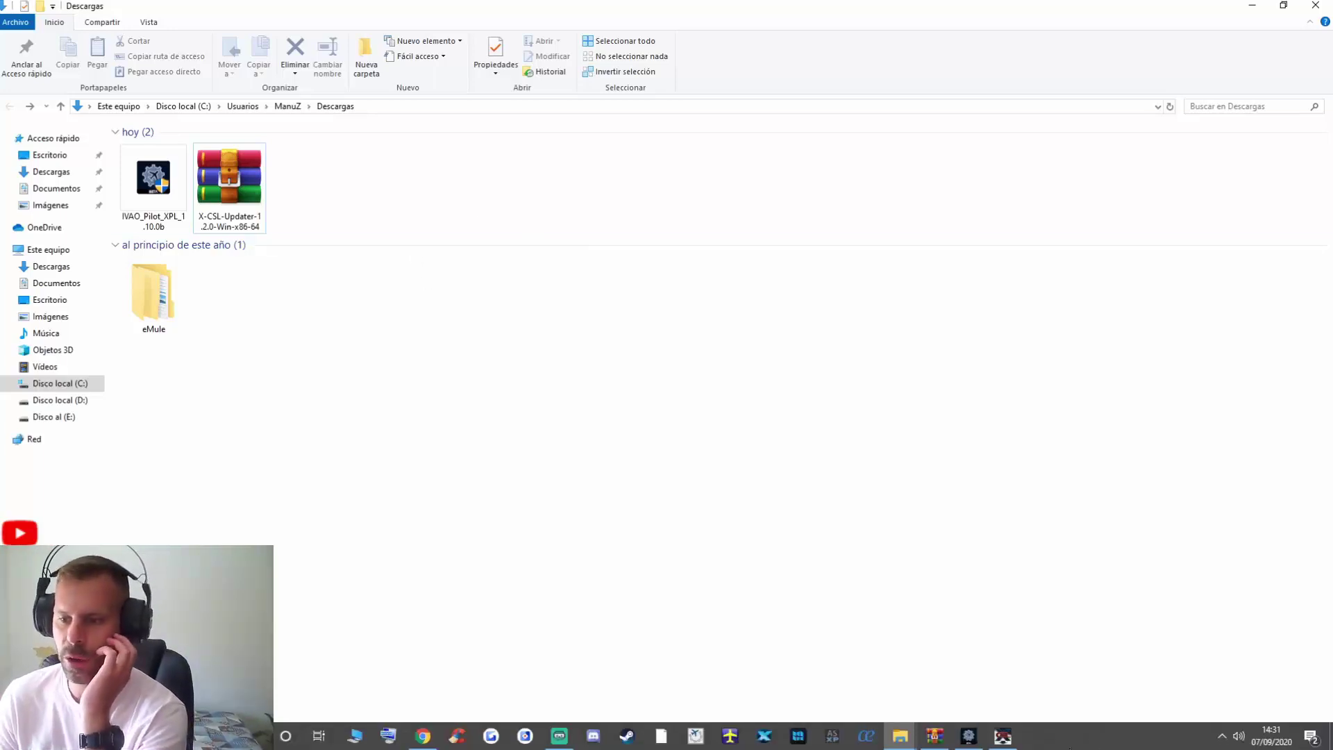
pyautogui.click(1003, 736)
pyautogui.click(969, 737)
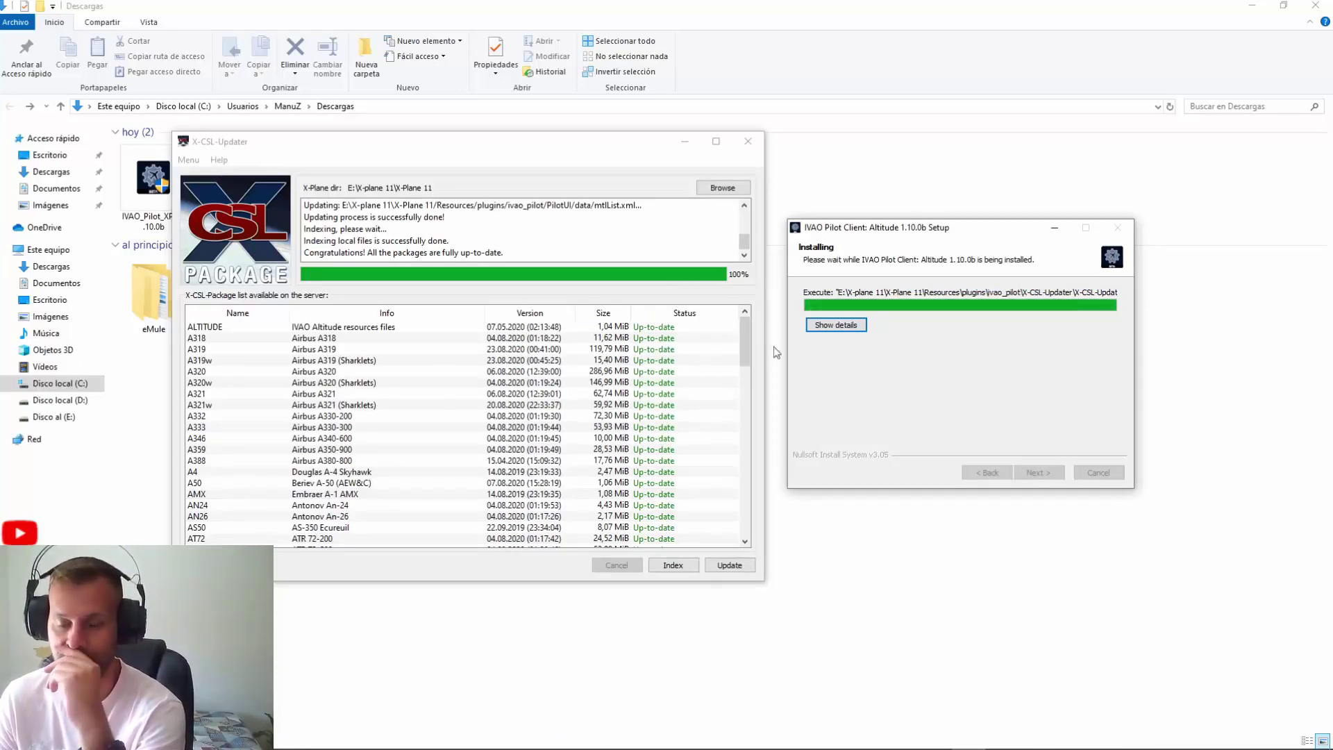
pyautogui.click(748, 141)
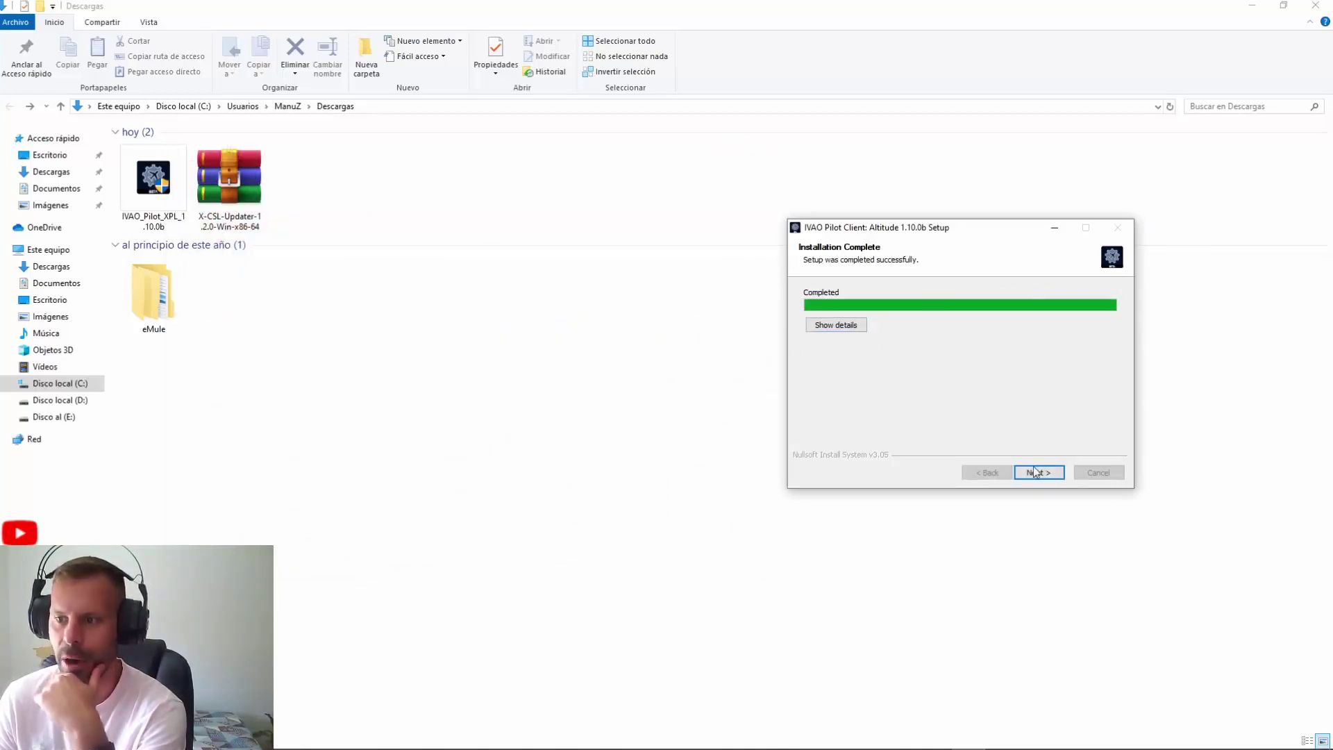
# Finish the Altitude 1.10.0b setup with the Pilot UI desktop shortcut option turned off, minimizing the Descargas folder window
pyautogui.click(1036, 473)
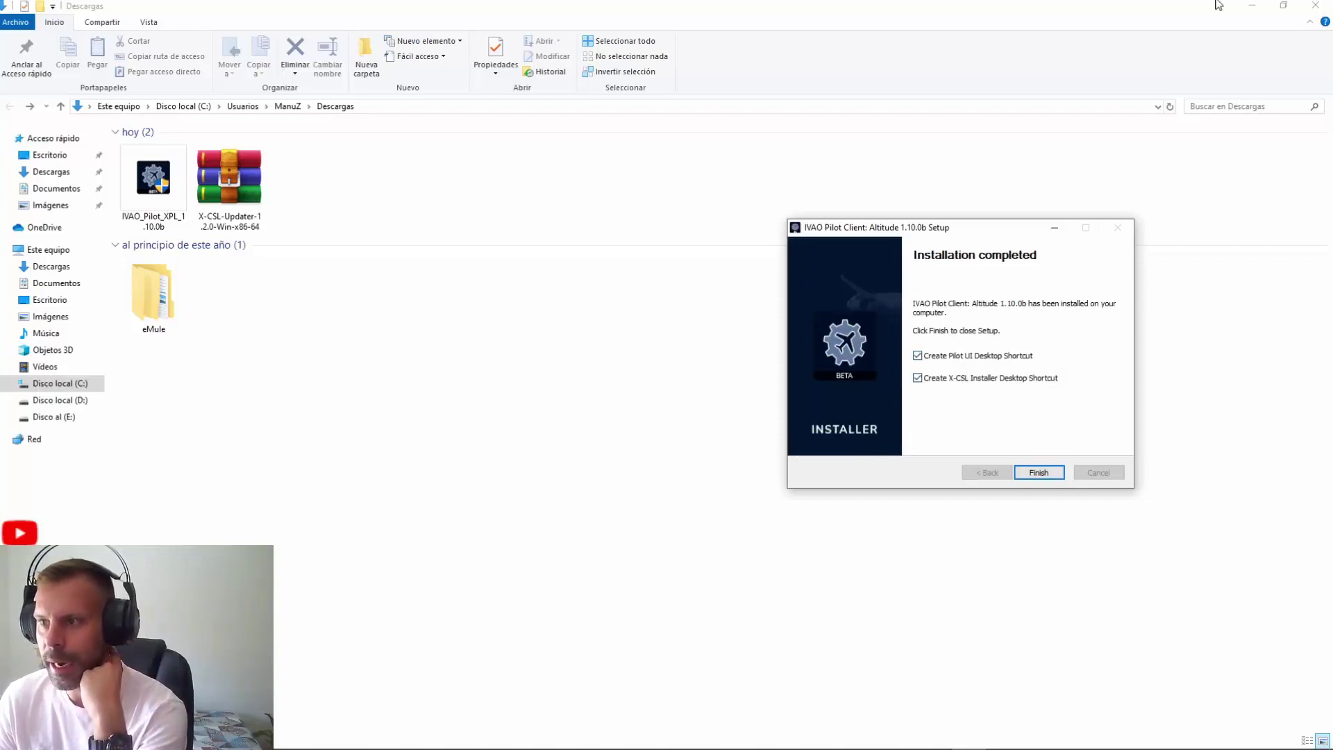
pyautogui.click(1252, 6)
pyautogui.moveTo(375, 224); pyautogui.dragTo(186, 287)
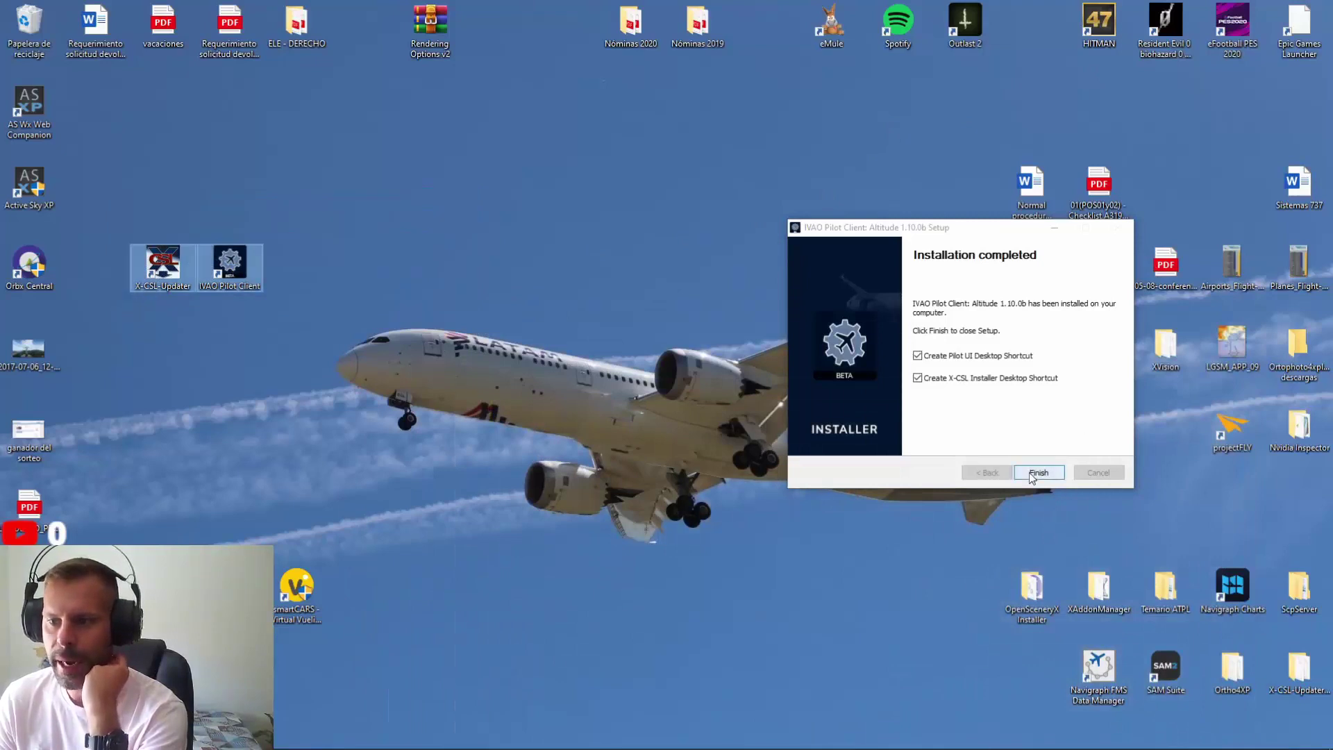
pyautogui.click(943, 357)
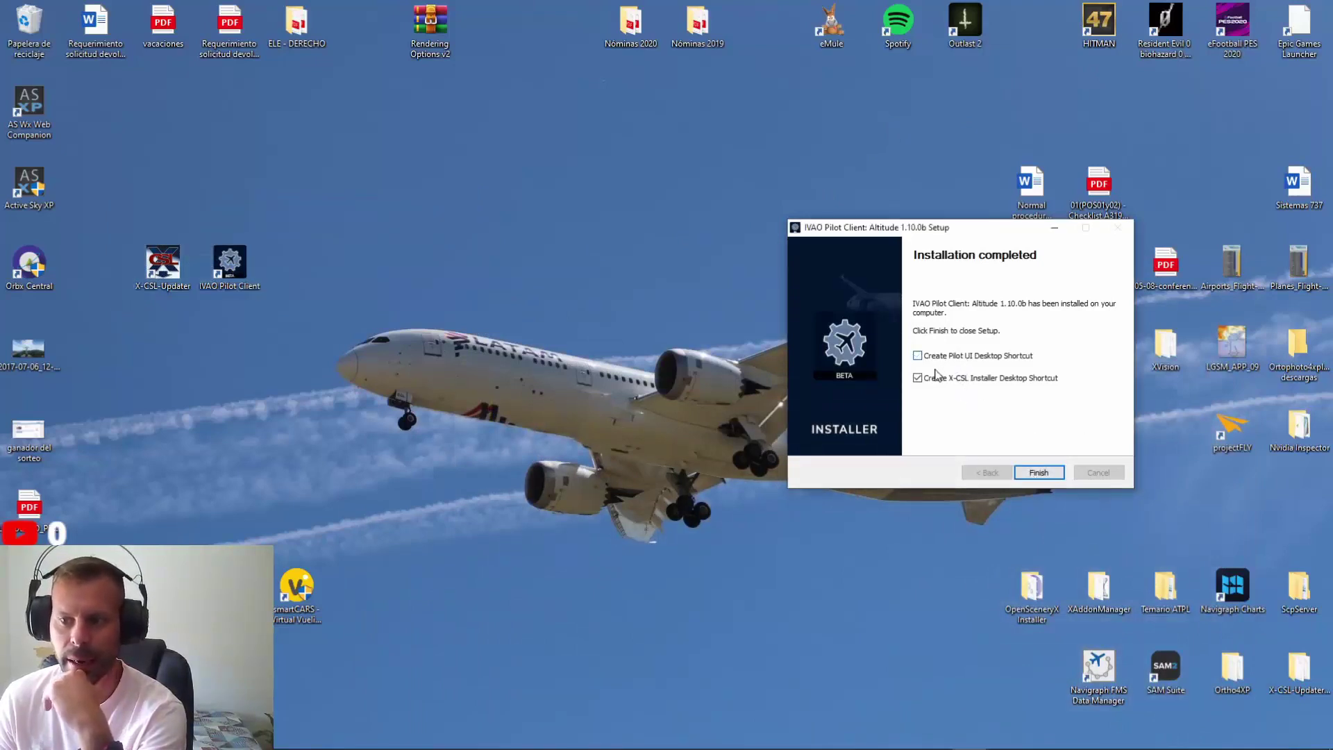
pyautogui.click(1026, 473)
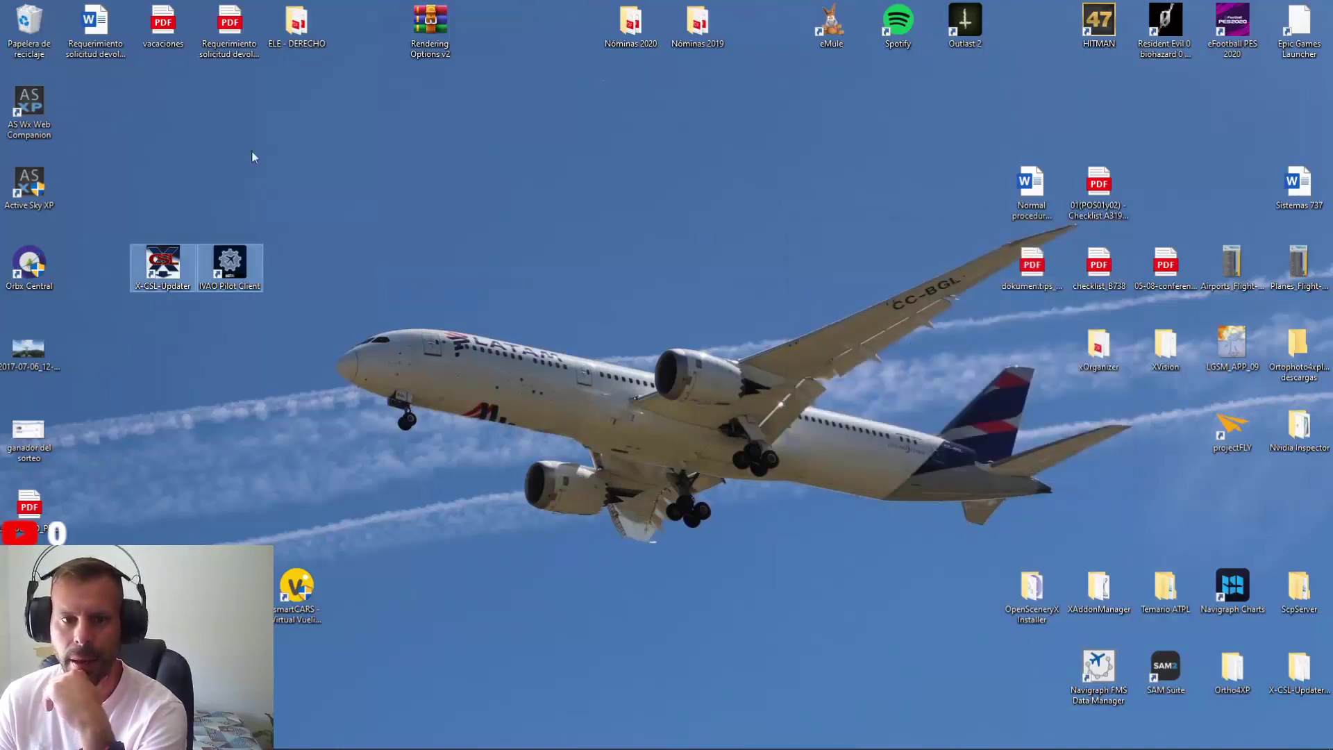
pyautogui.click(458, 378)
pyautogui.moveTo(352, 239); pyautogui.dragTo(161, 289)
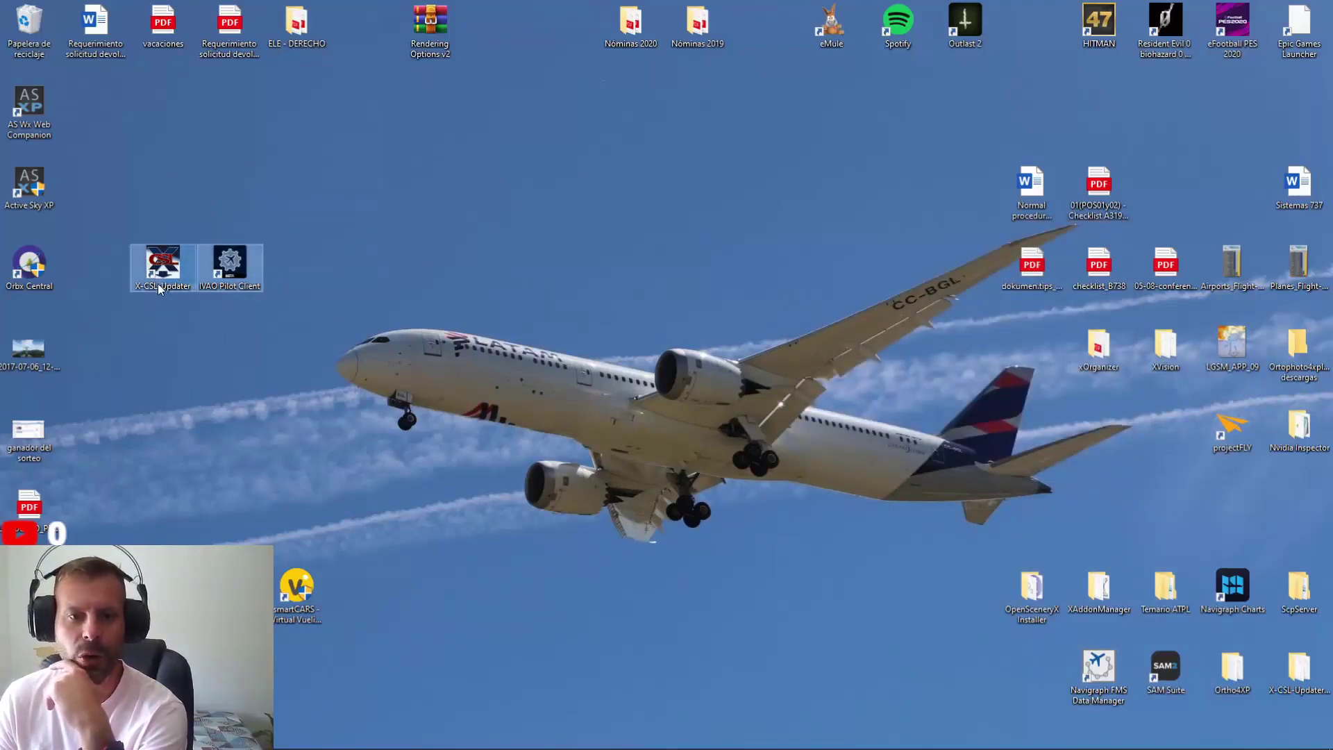
pyautogui.click(311, 229)
pyautogui.click(229, 277)
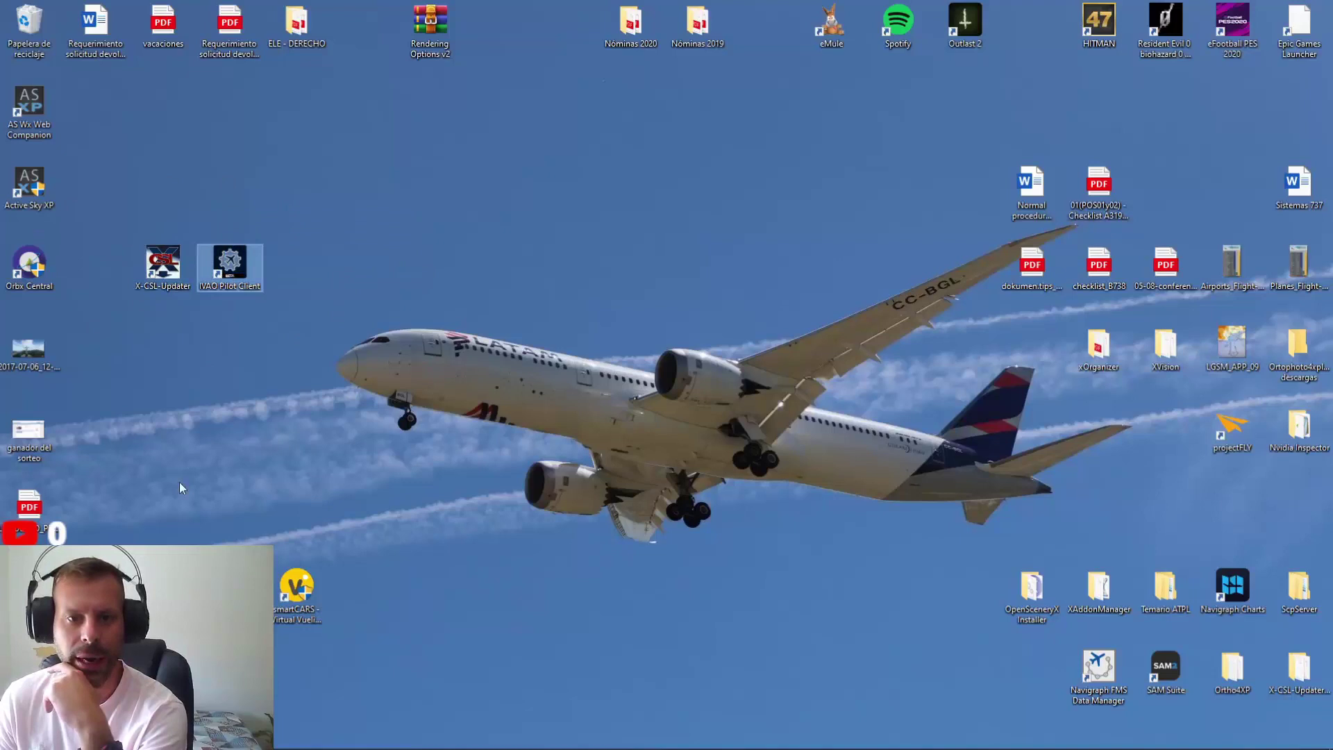
pyautogui.click(385, 389)
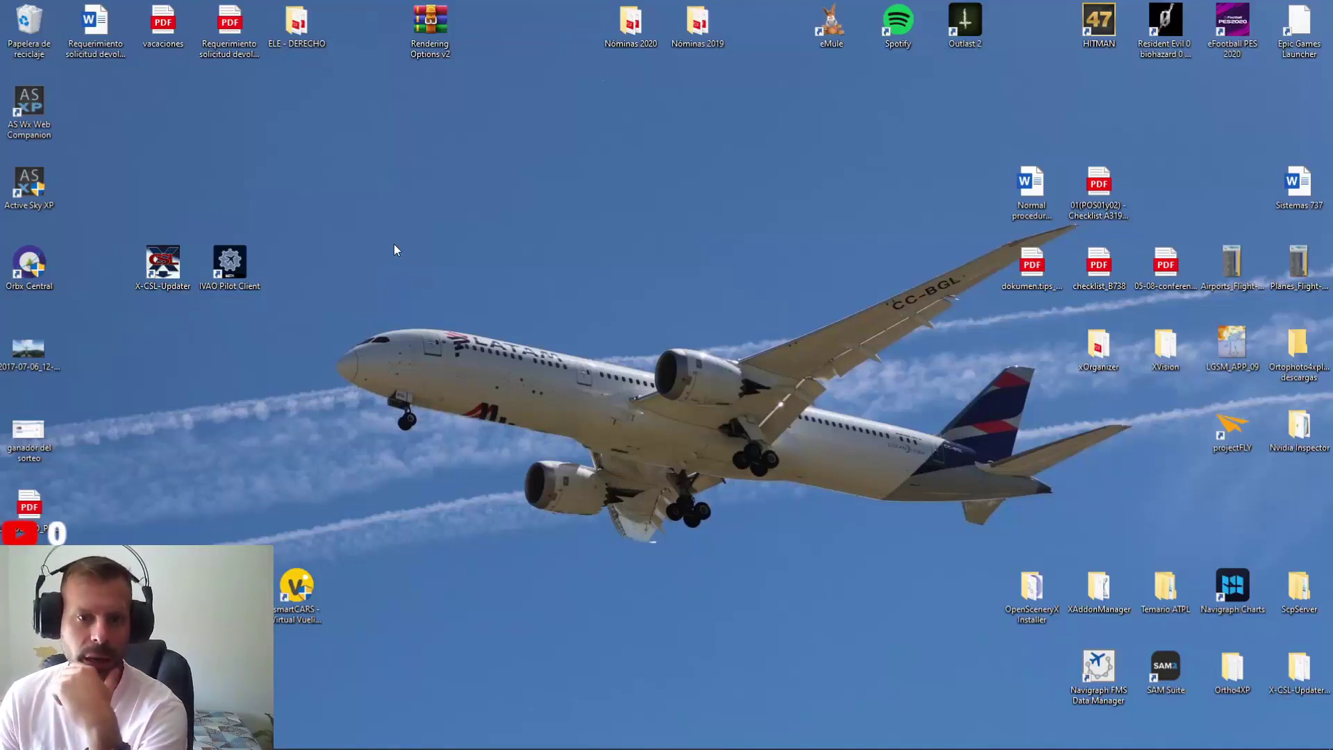
pyautogui.moveTo(274, 174); pyautogui.dragTo(245, 390)
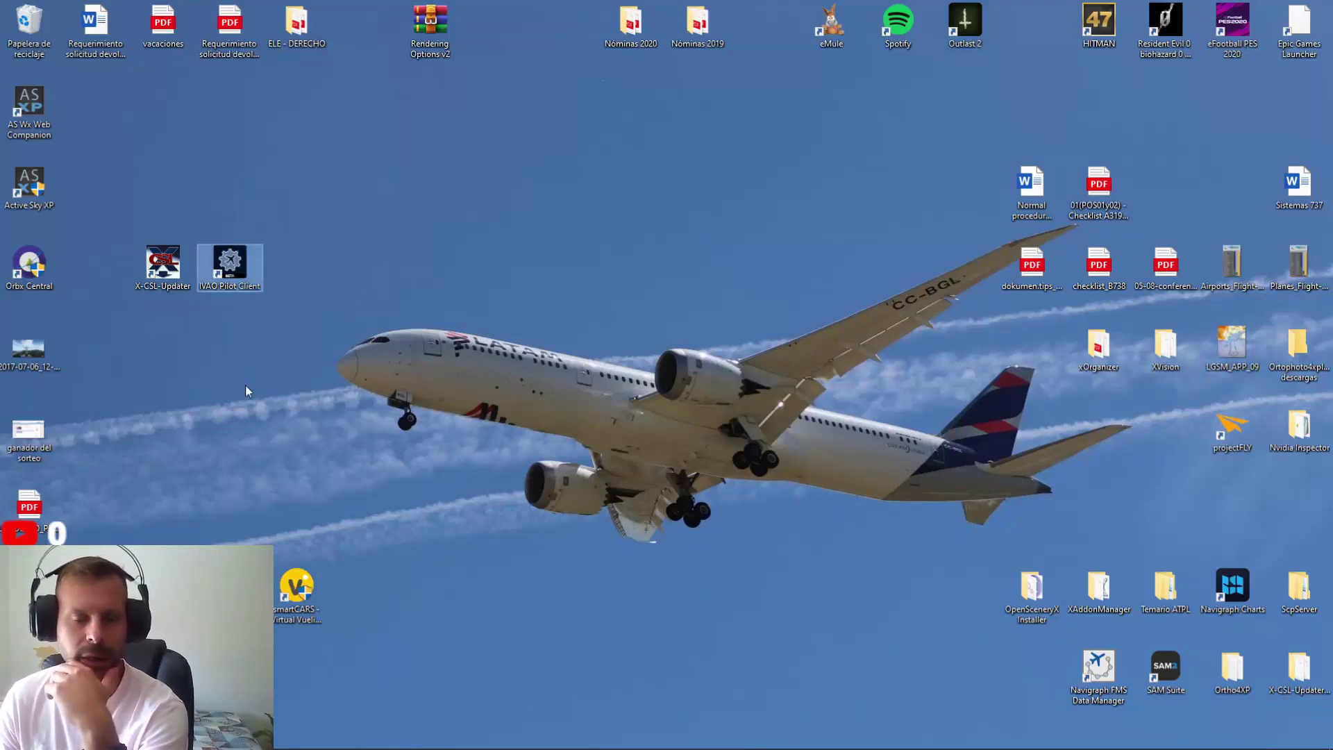
pyautogui.moveTo(575, 159); pyautogui.dragTo(260, 282)
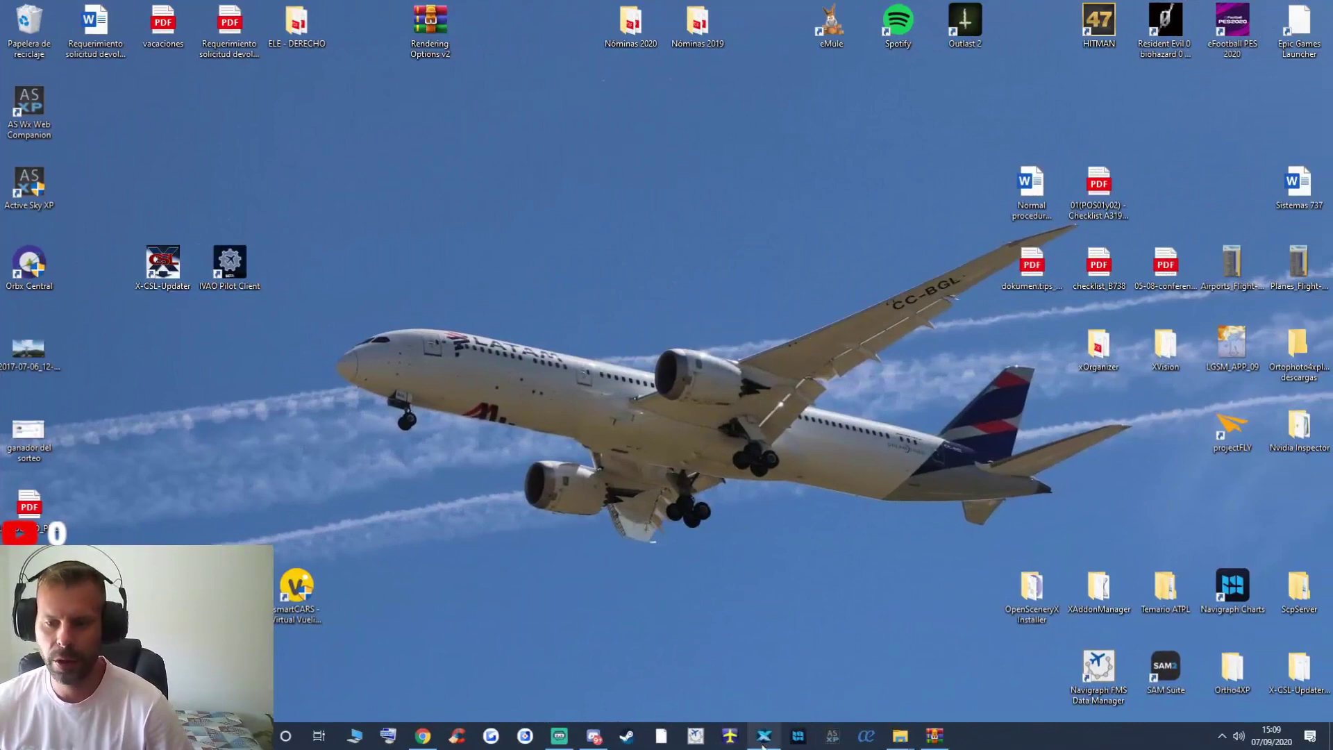
# Set the IVAO Pilot Client desktop shortcut to always run as administrator in its compatibility properties
pyautogui.rightClick(248, 287)
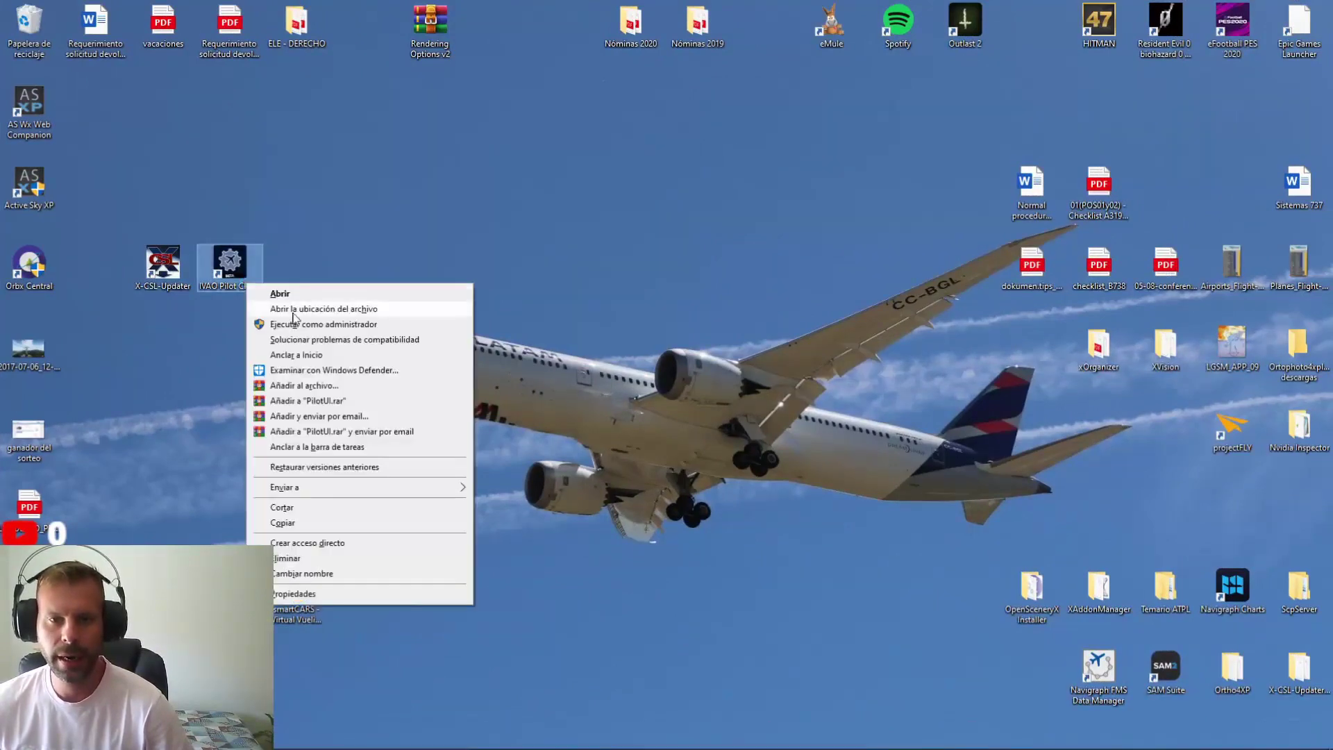
pyautogui.click(455, 316)
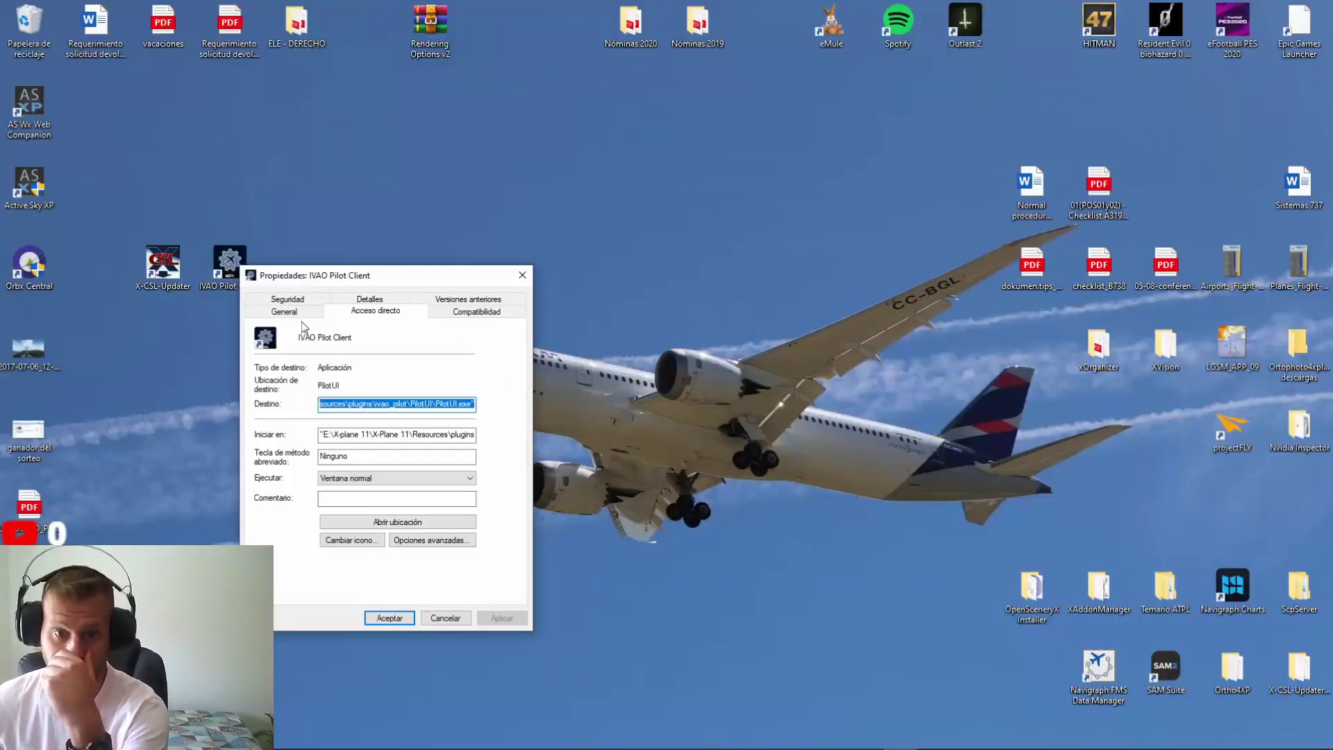
pyautogui.click(284, 312)
pyautogui.click(490, 313)
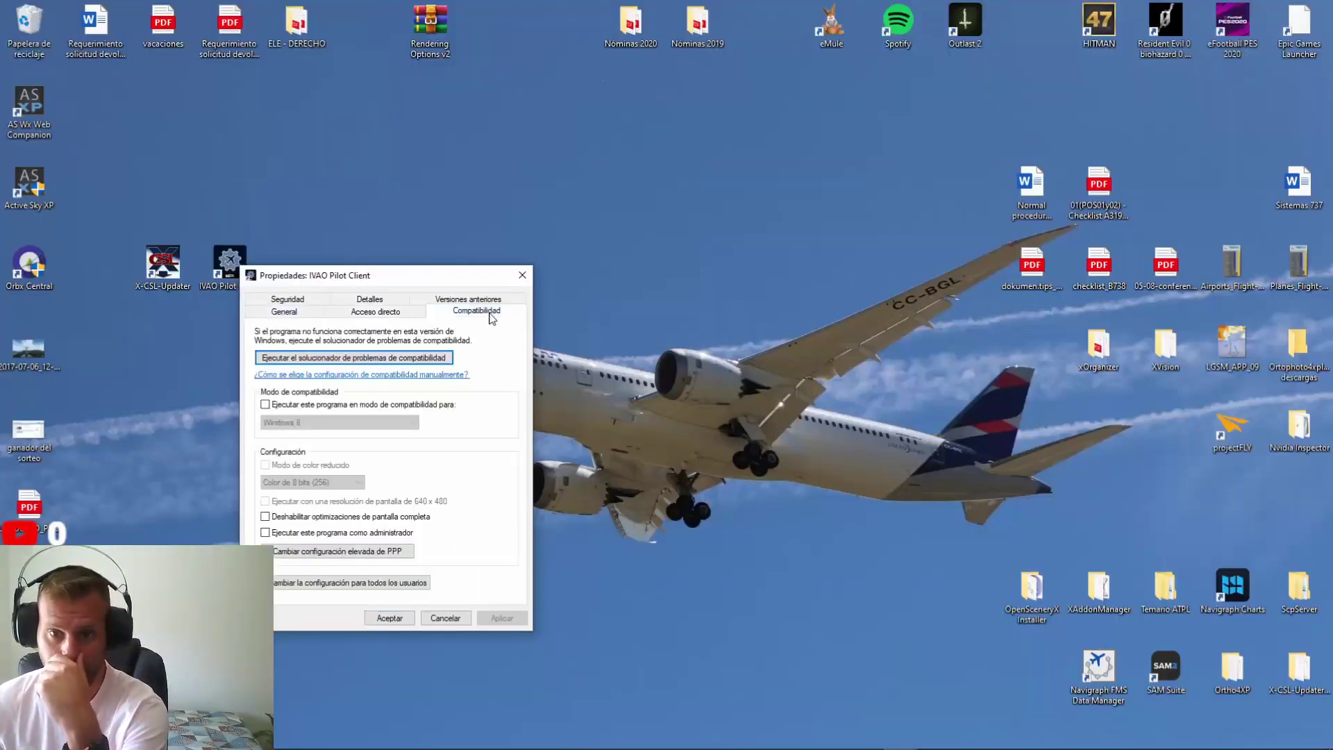
pyautogui.click(359, 534)
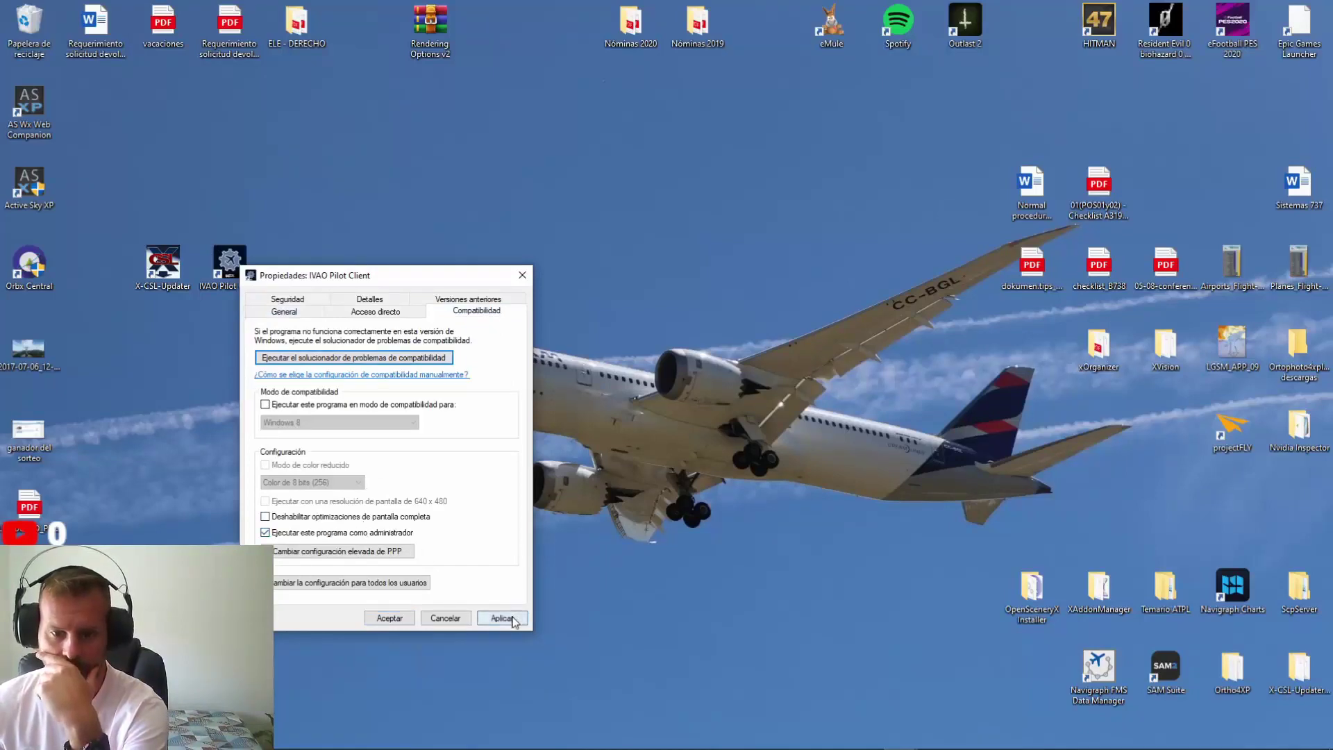
pyautogui.click(390, 618)
# Launch IVAO Pilot Client, bring up the X-Plane simulator window, and position the client over the simulator's left side
pyautogui.doubleClick(236, 278)
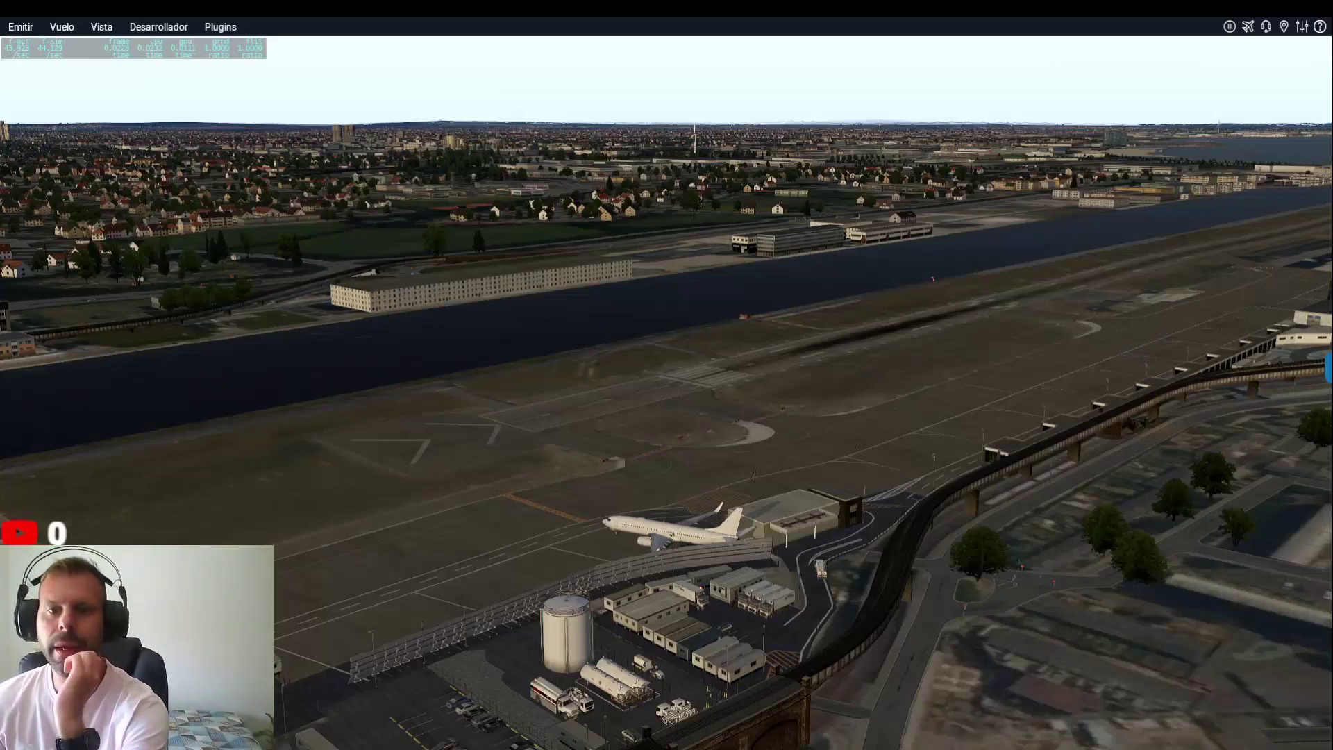
pyautogui.hotkey('alt', 'Tab')
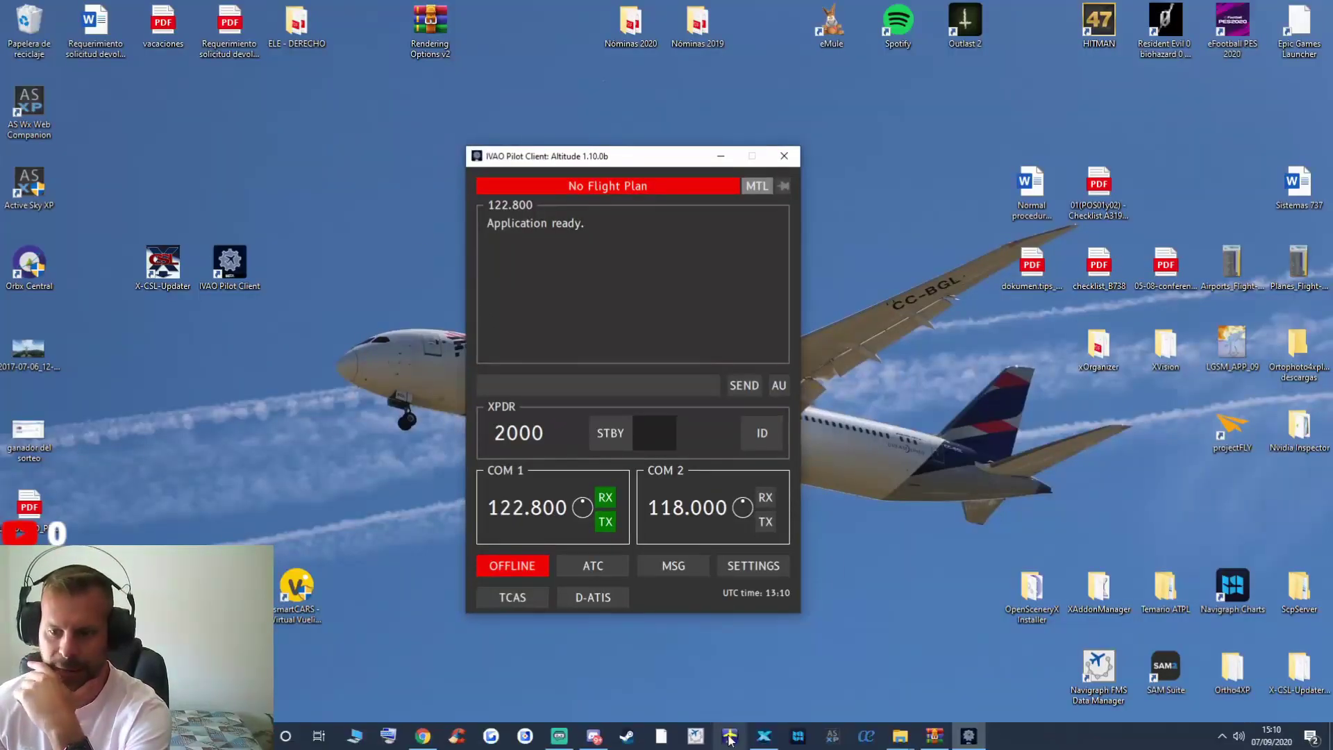
pyautogui.click(729, 737)
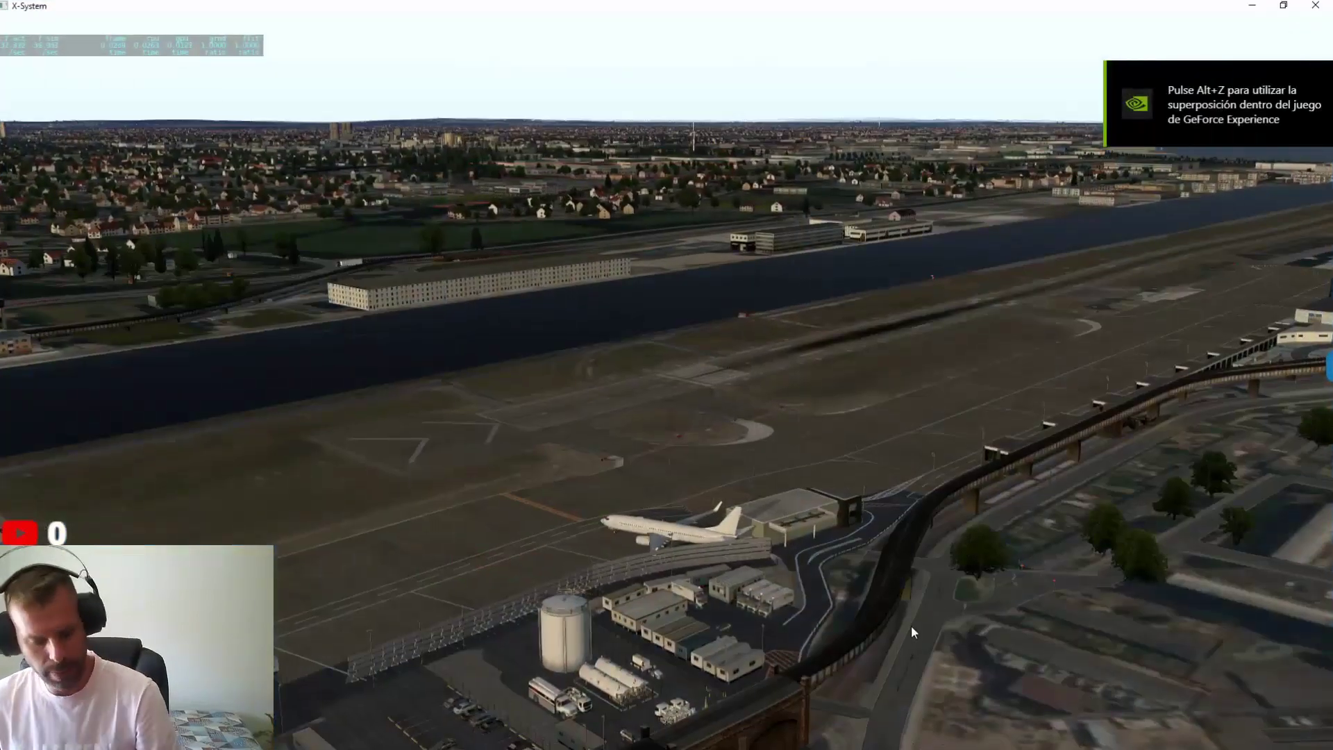
pyautogui.hotkey('alt', 'Tab')
pyautogui.click(580, 280)
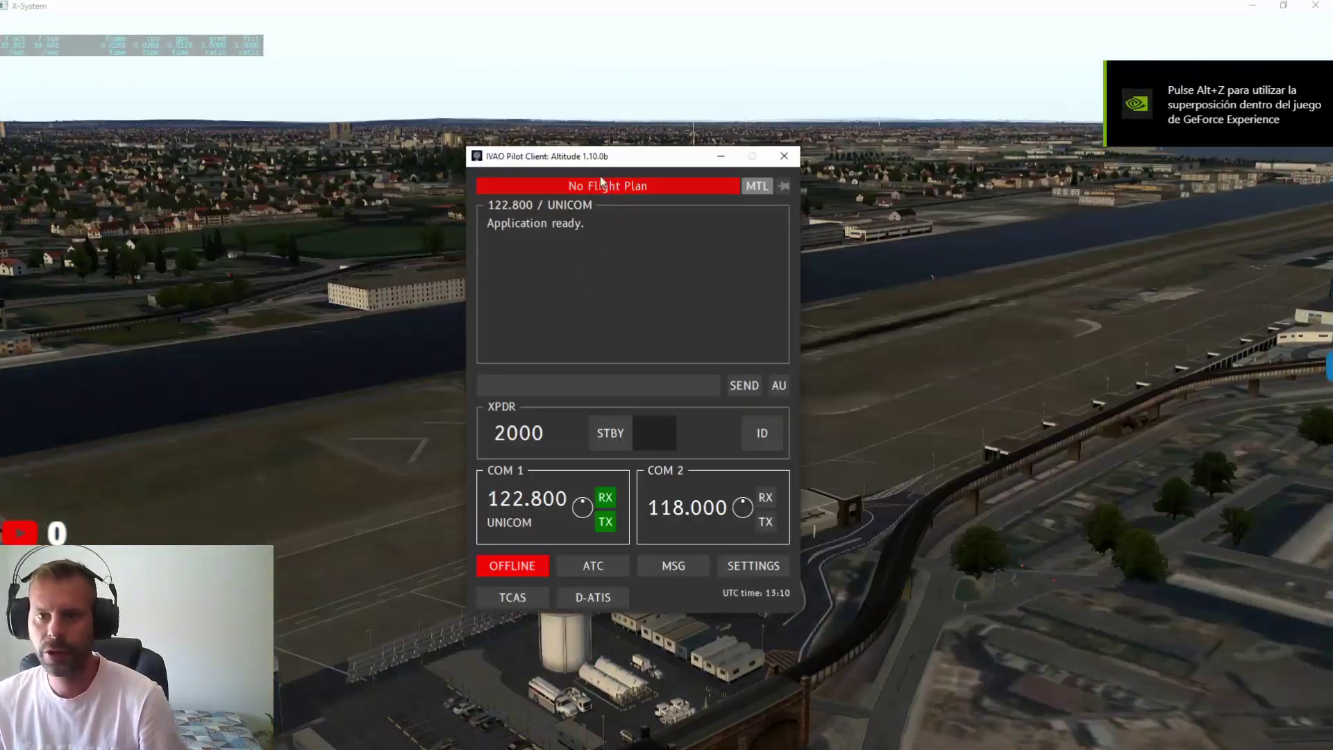
pyautogui.moveTo(602, 179); pyautogui.dragTo(285, 149)
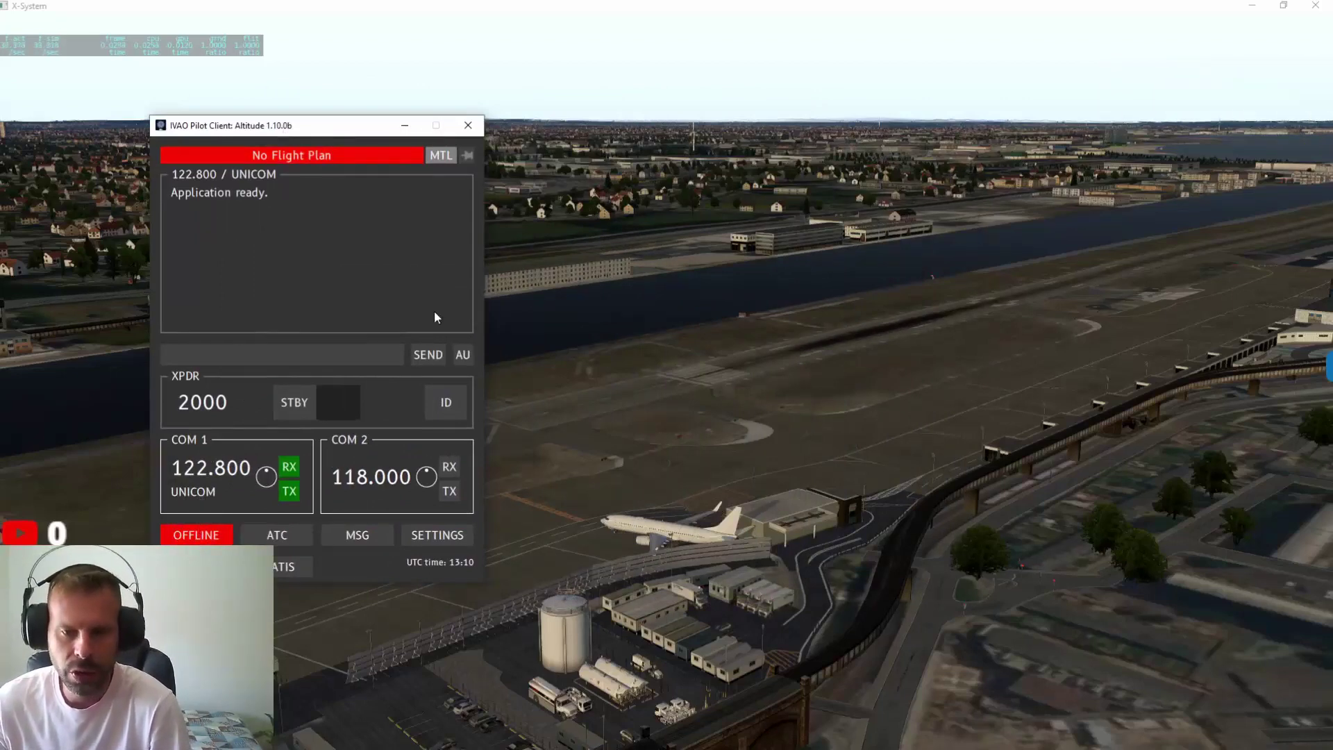
# Open the pilot client's settings and examine the audio input, audio output, VHF effects and icon alert options
pyautogui.click(421, 538)
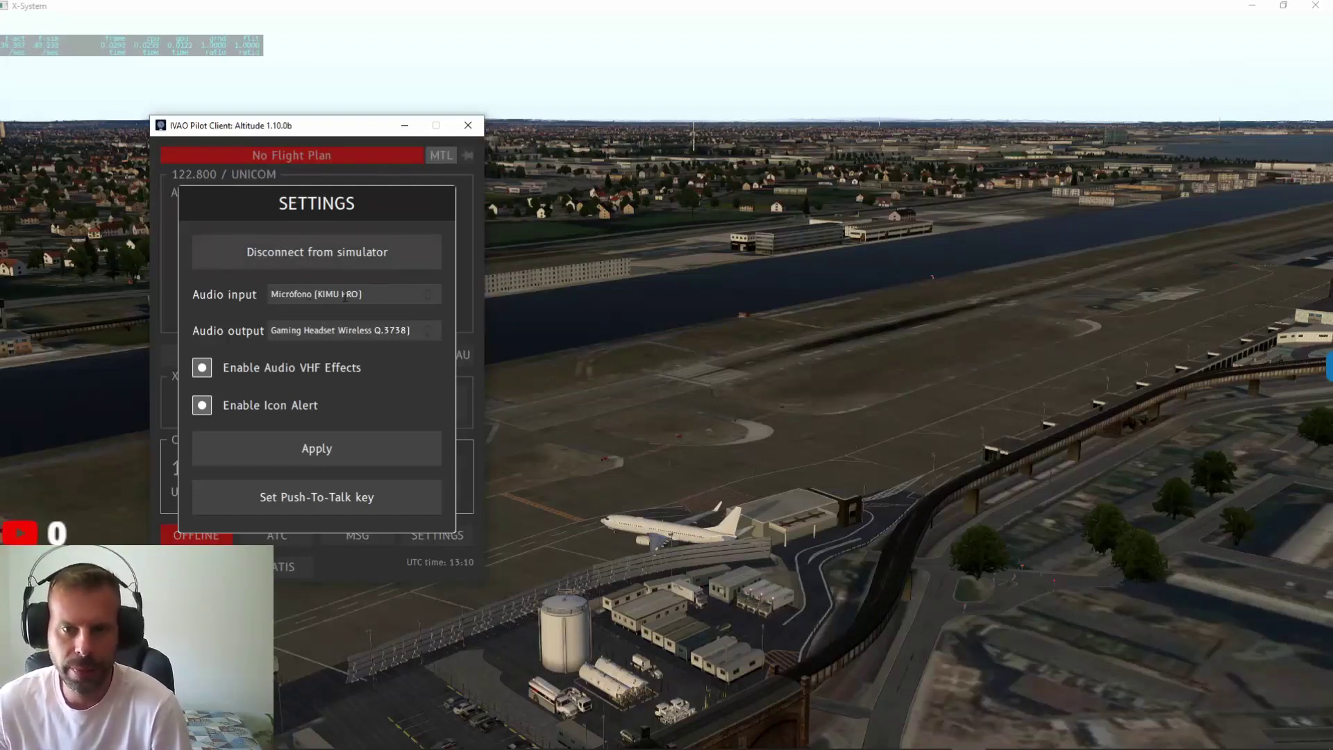
pyautogui.click(403, 332)
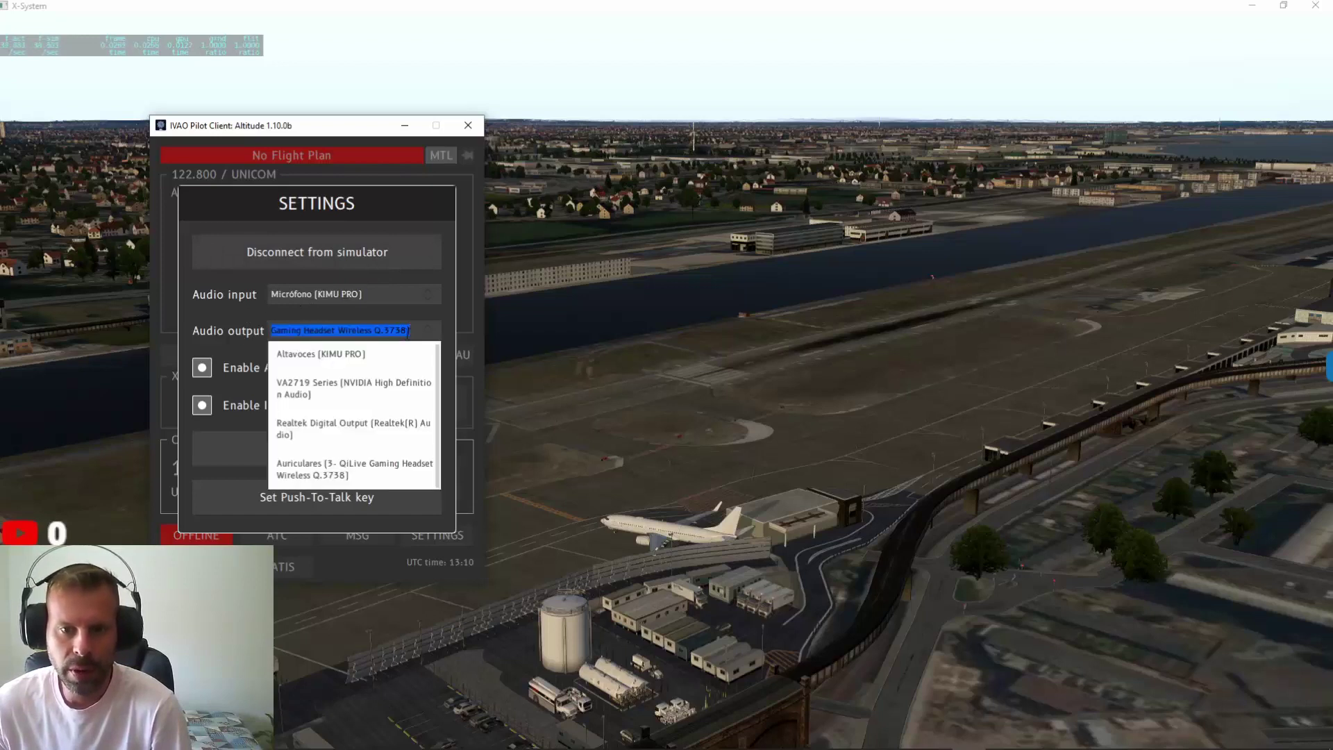
pyautogui.click(438, 310)
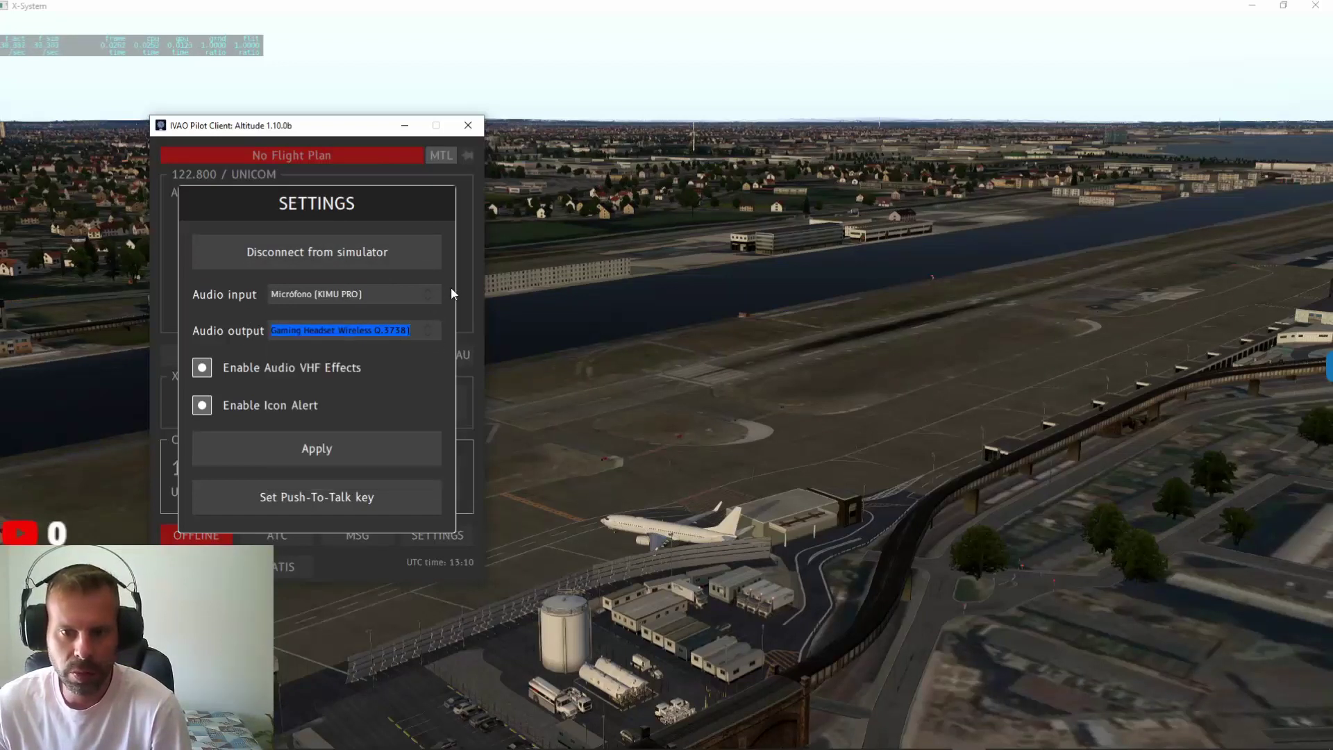
pyautogui.click(410, 332)
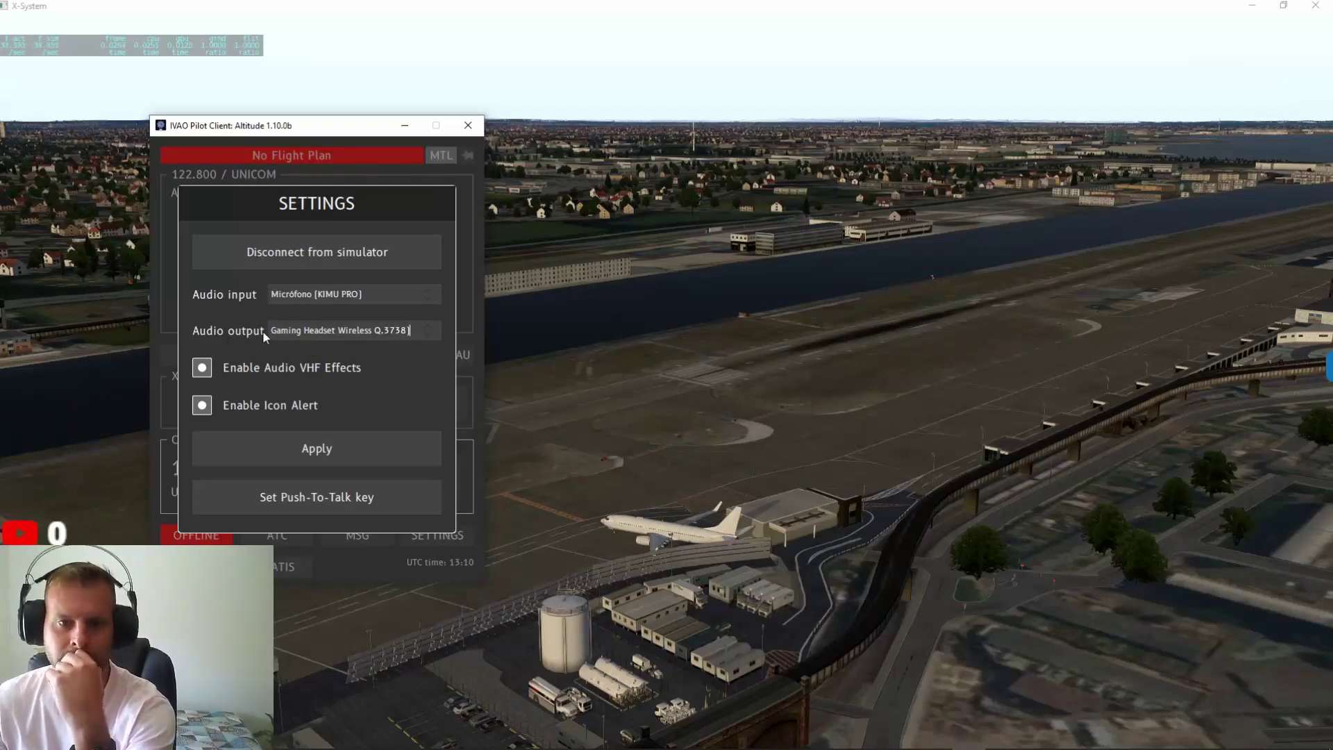
pyautogui.click(199, 363)
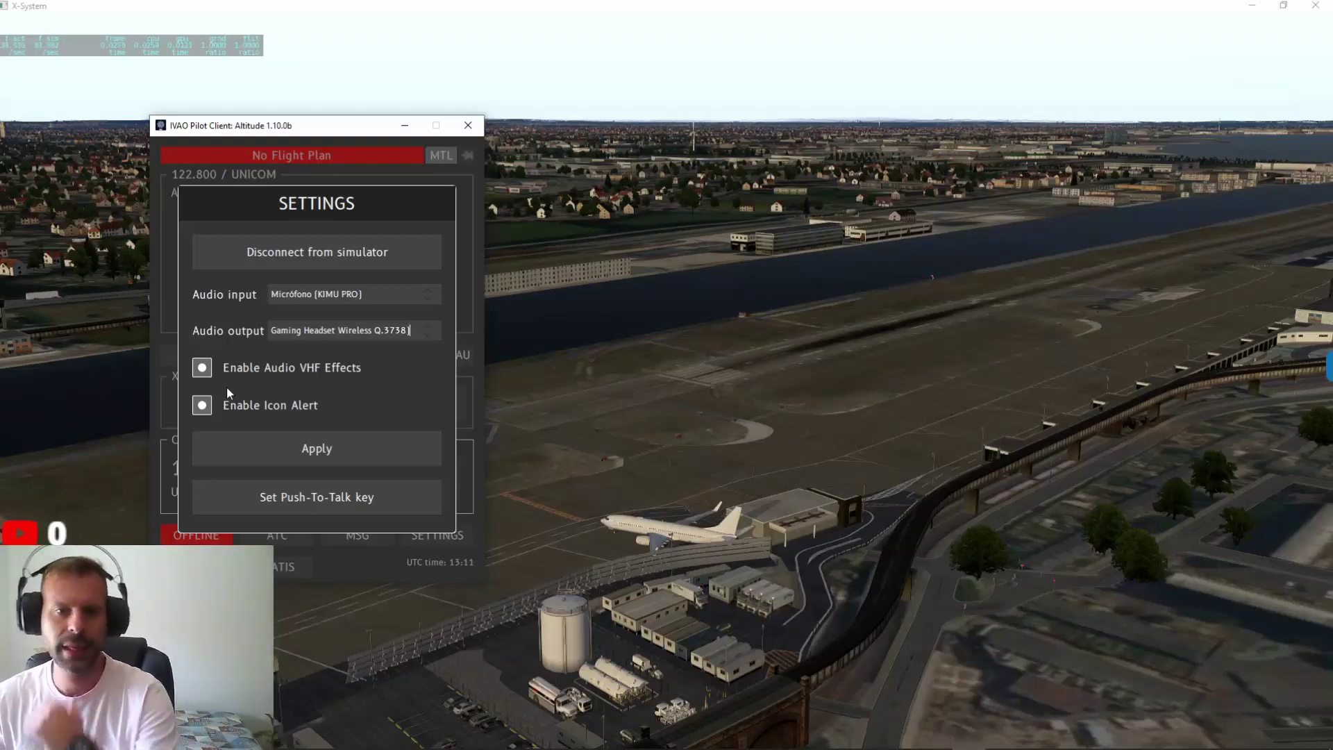
pyautogui.click(292, 403)
pyautogui.click(293, 401)
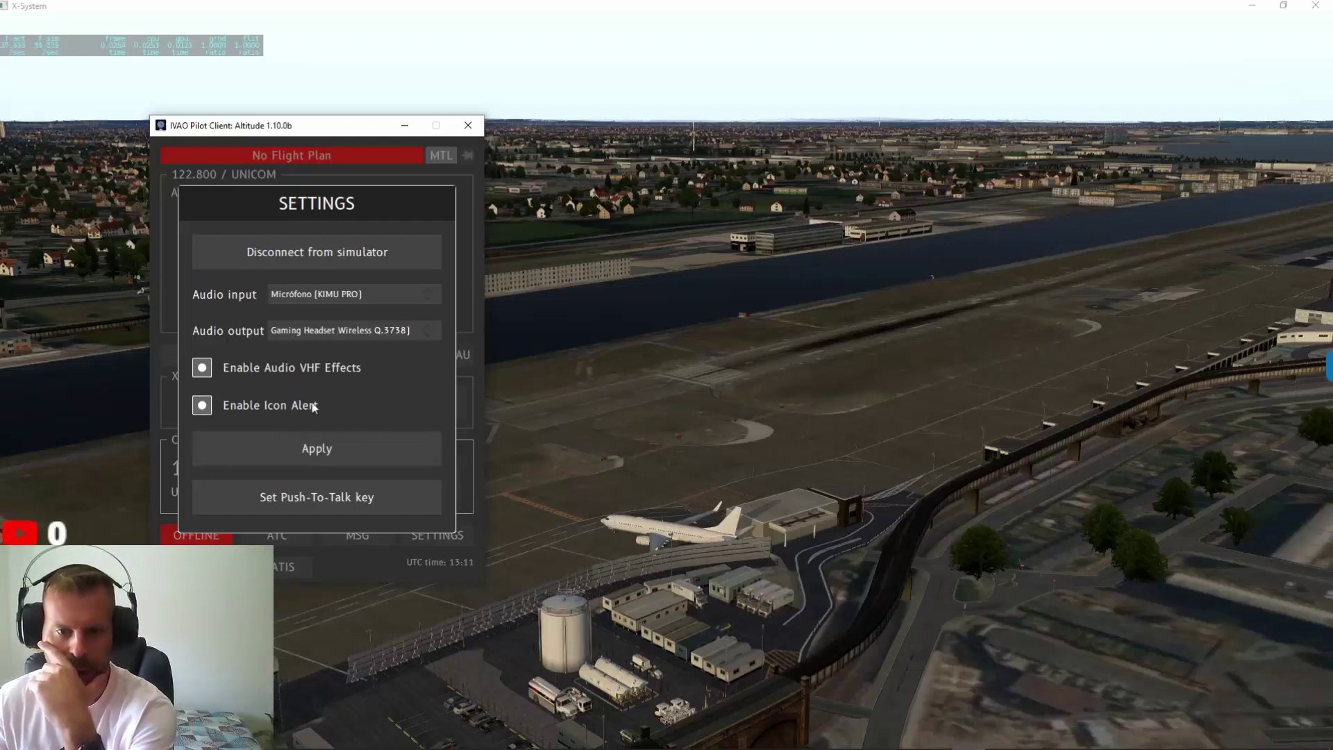
# Try to assign a Push-To-Talk key in the pilot client's settings
pyautogui.click(311, 510)
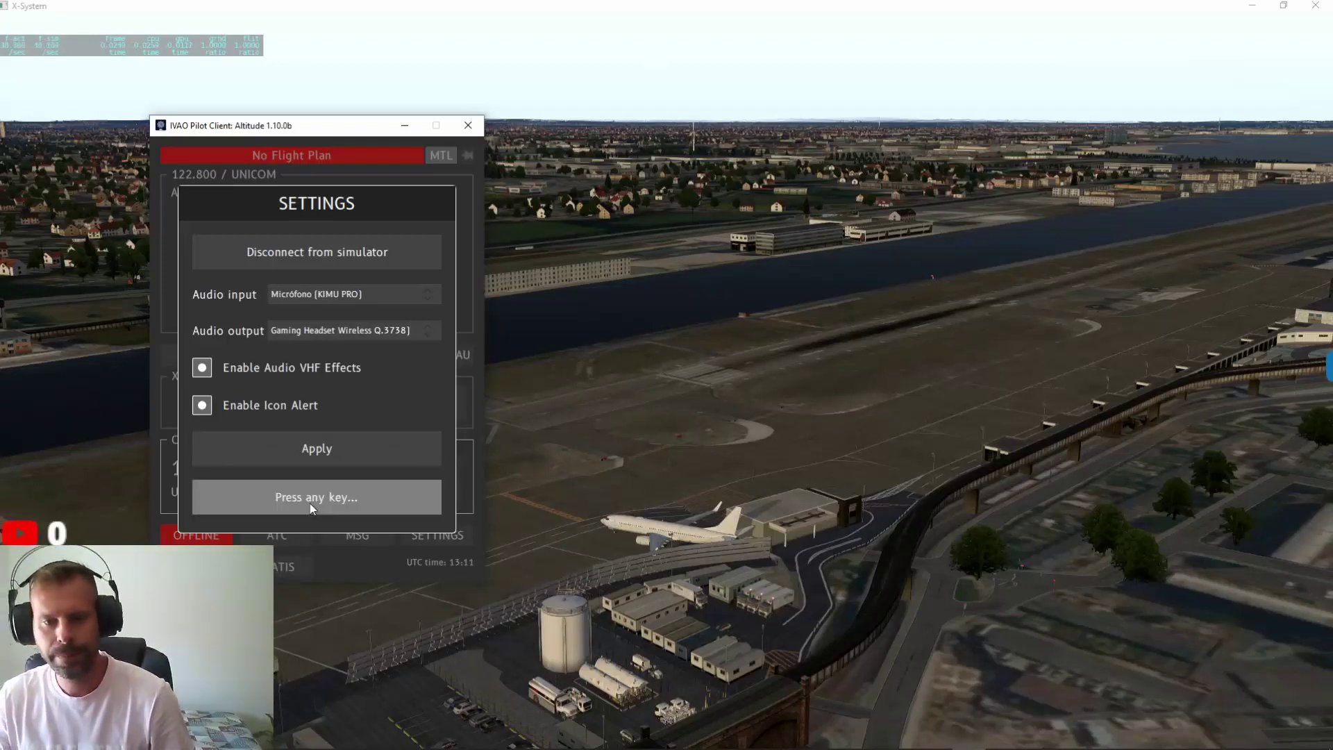
pyautogui.click(435, 442)
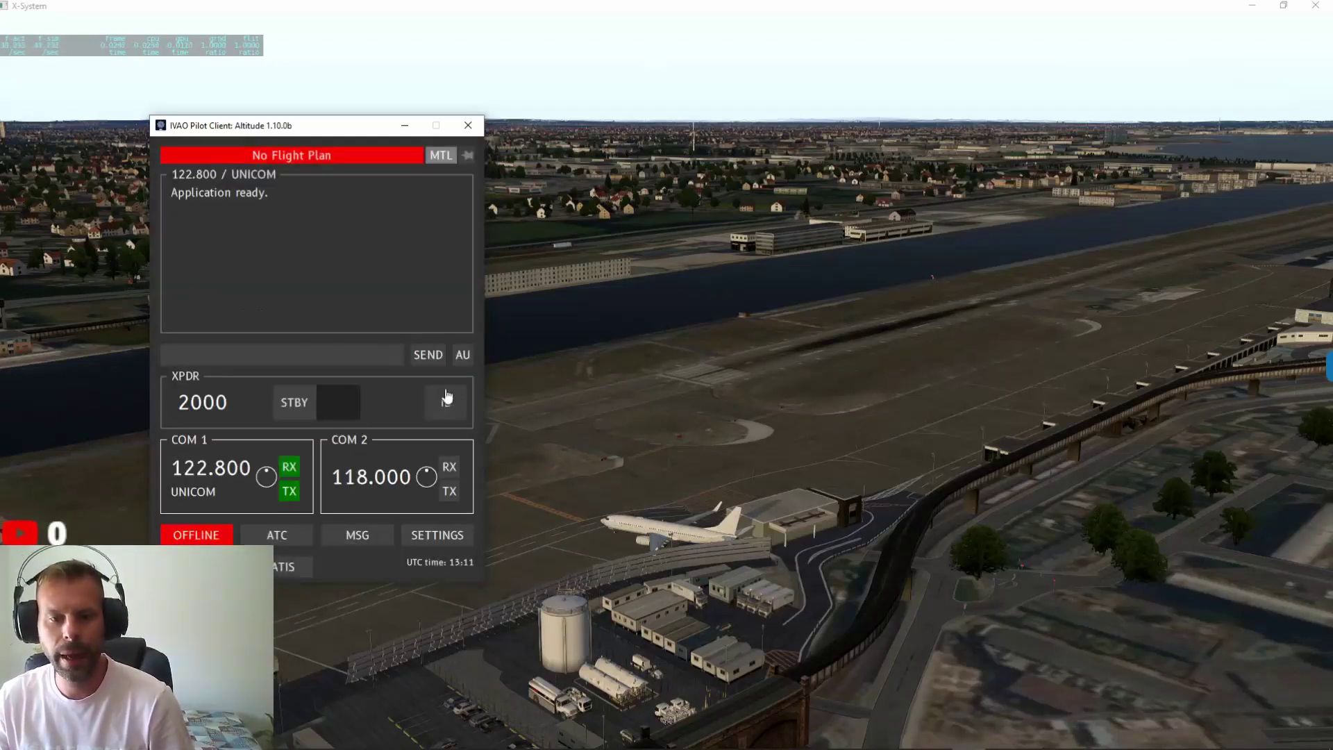
pyautogui.click(419, 527)
pyautogui.click(365, 496)
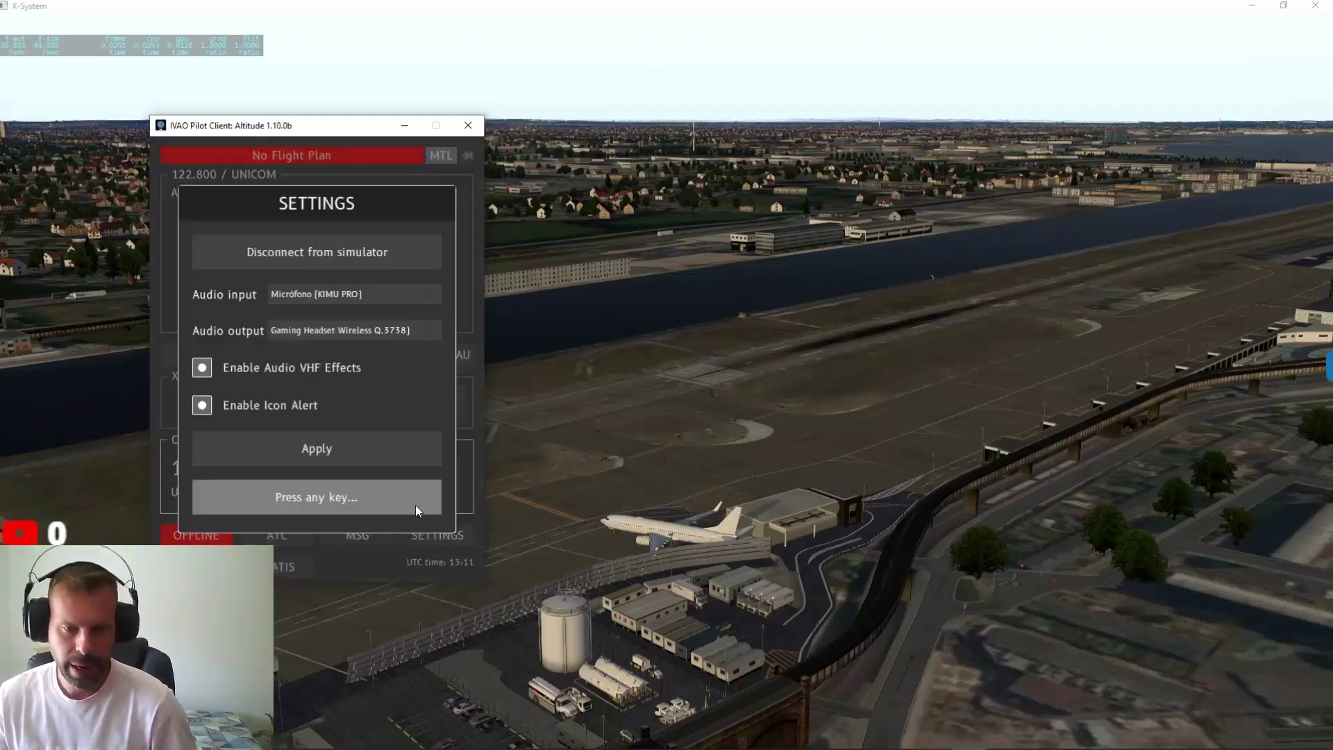
pyautogui.click(463, 455)
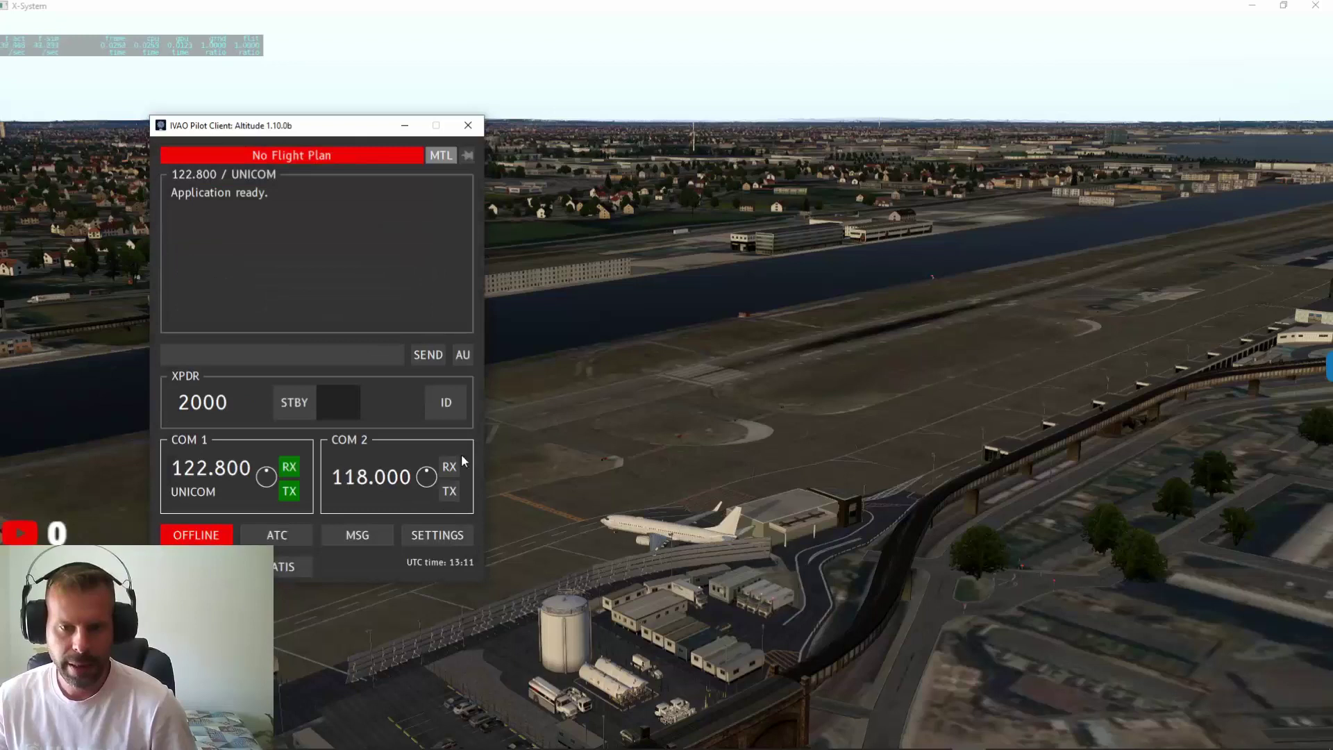
# Review the Apply and Push-To-Talk key options in the pilot client's settings and close the settings
pyautogui.click(424, 533)
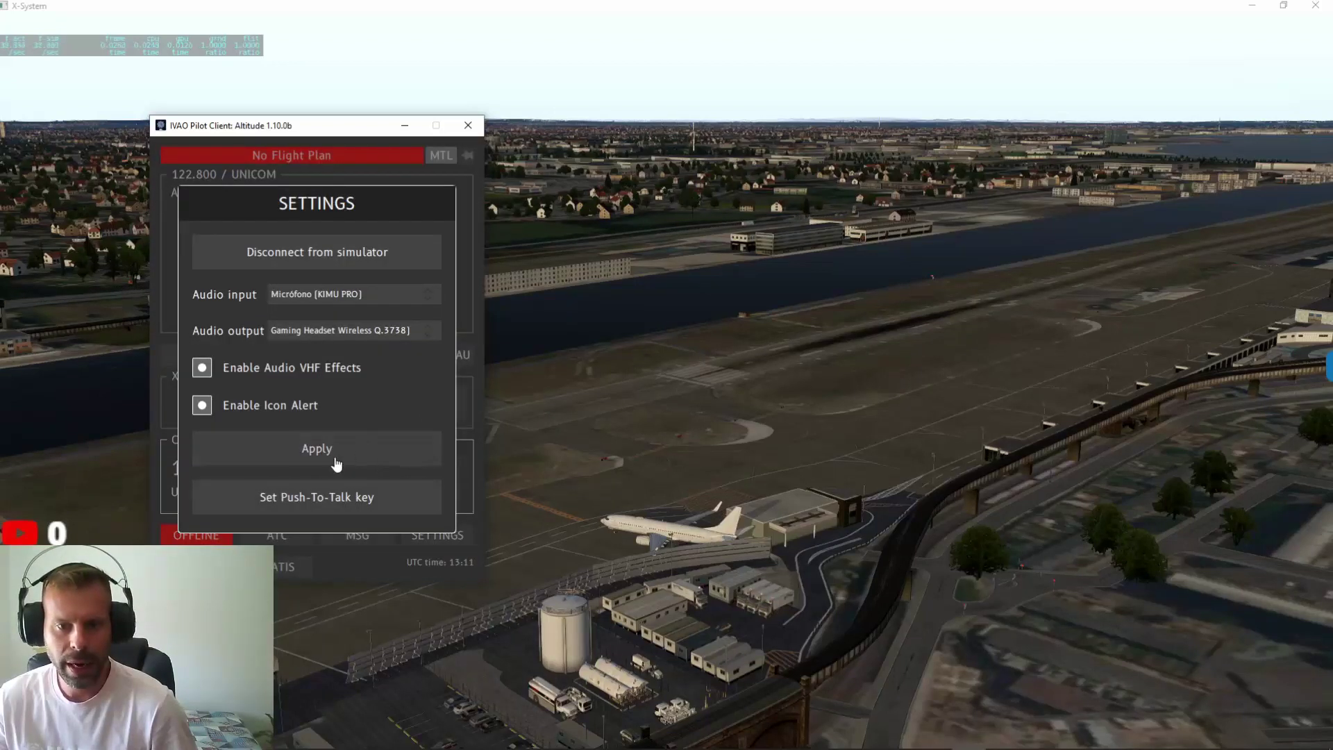
pyautogui.click(358, 561)
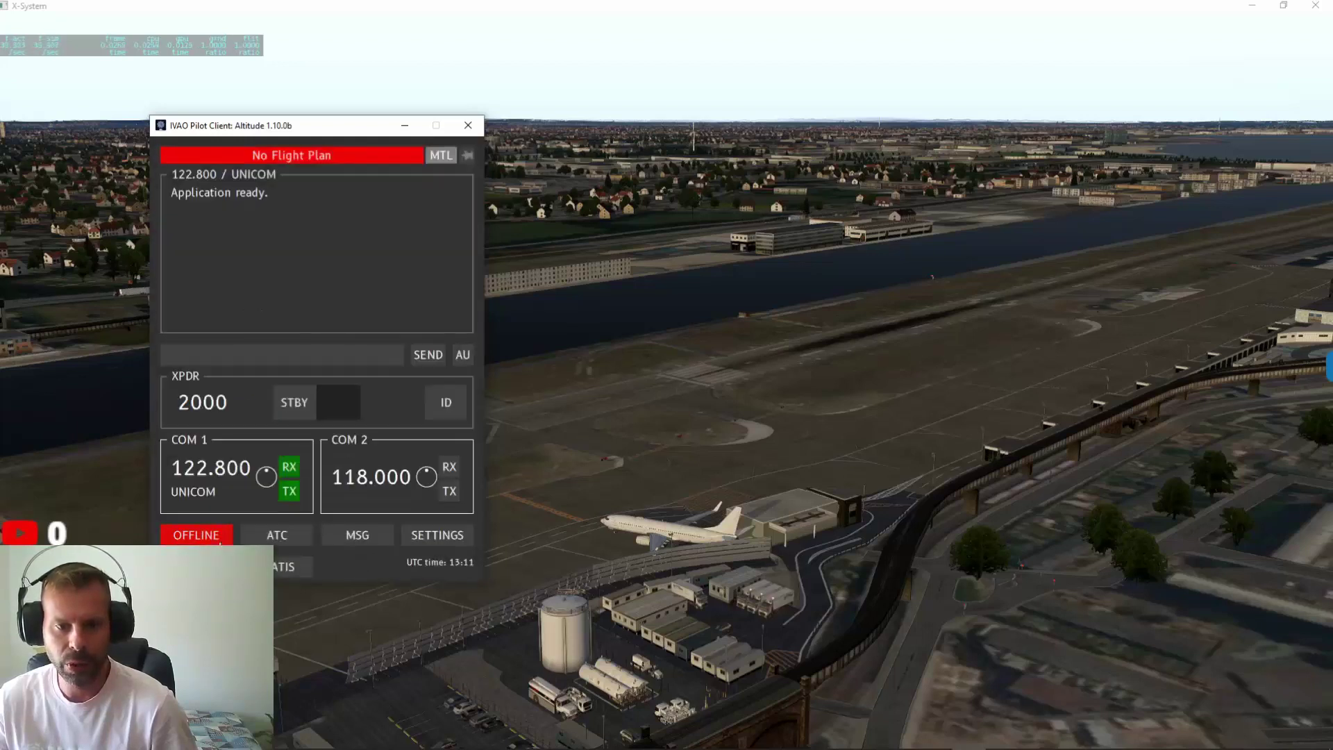
pyautogui.click(436, 535)
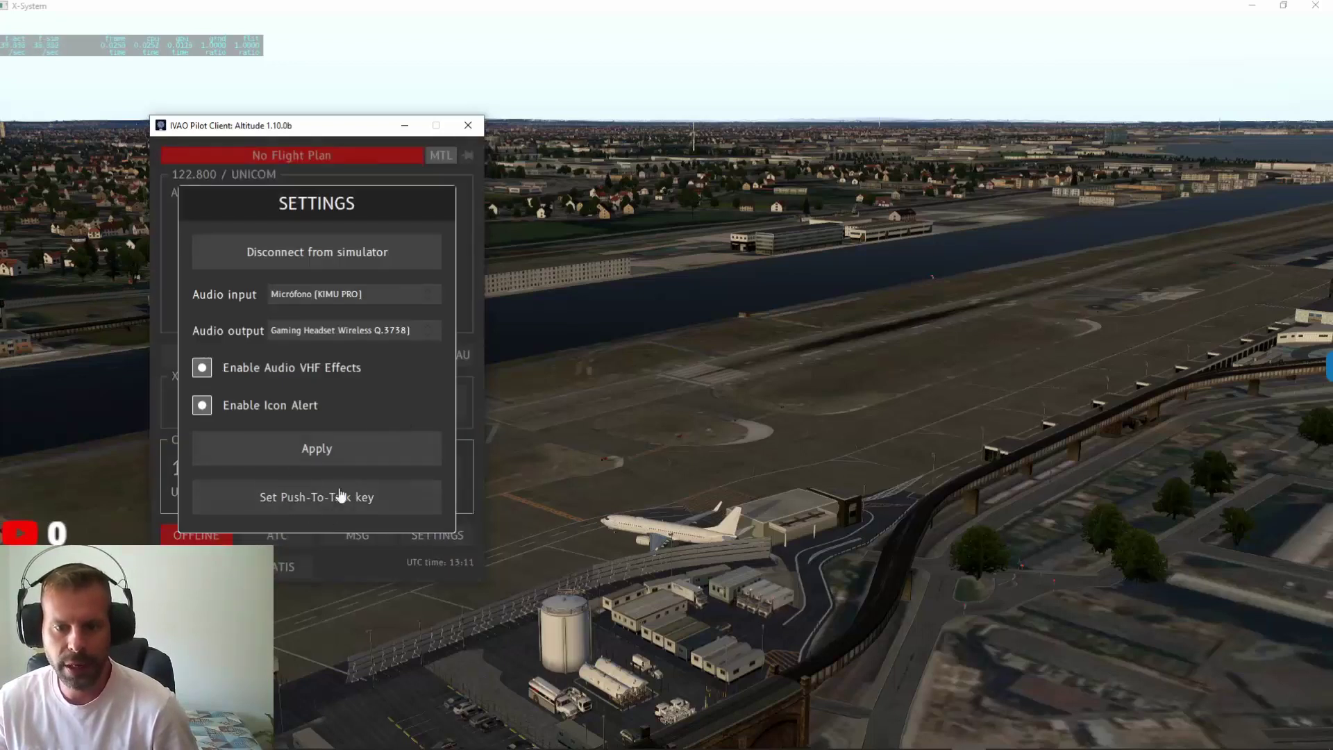
pyautogui.click(336, 555)
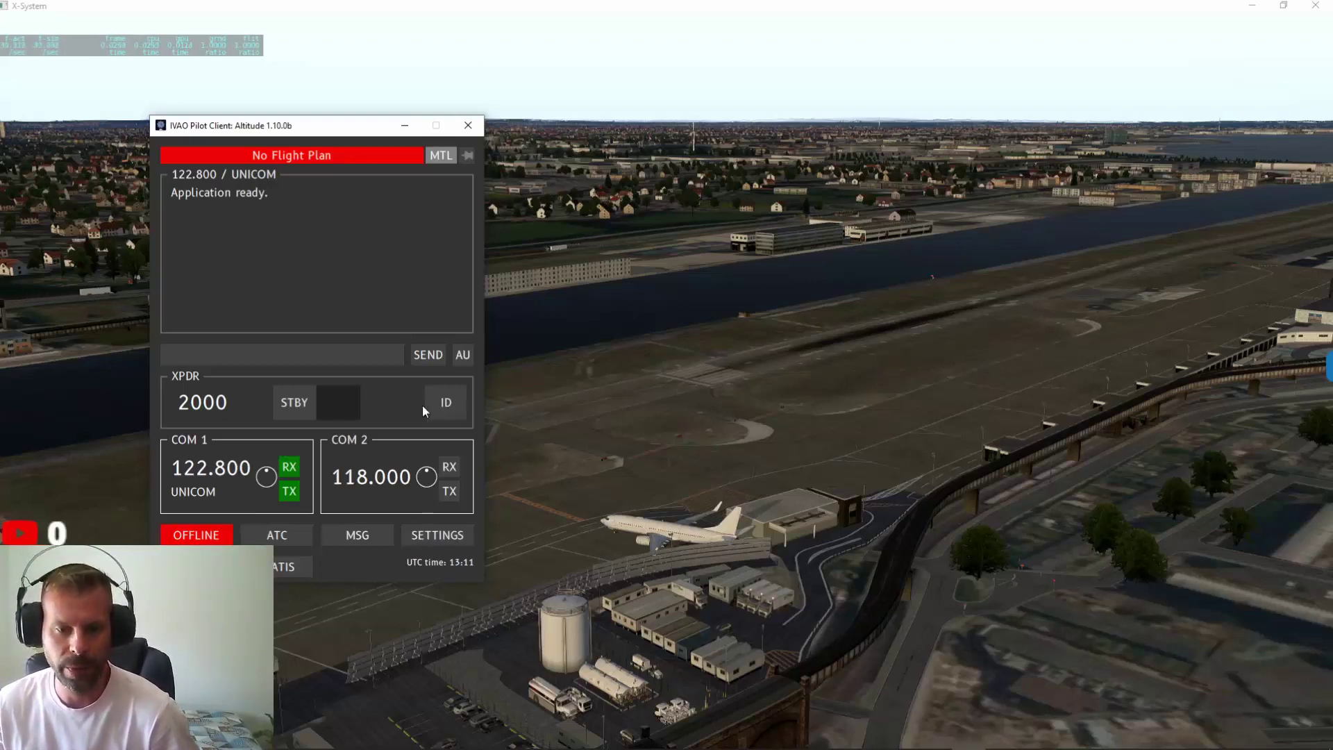
# Examine the pilot client's Messages, Datalink-ATIS and TCAS windows, closing each one
pyautogui.click(355, 536)
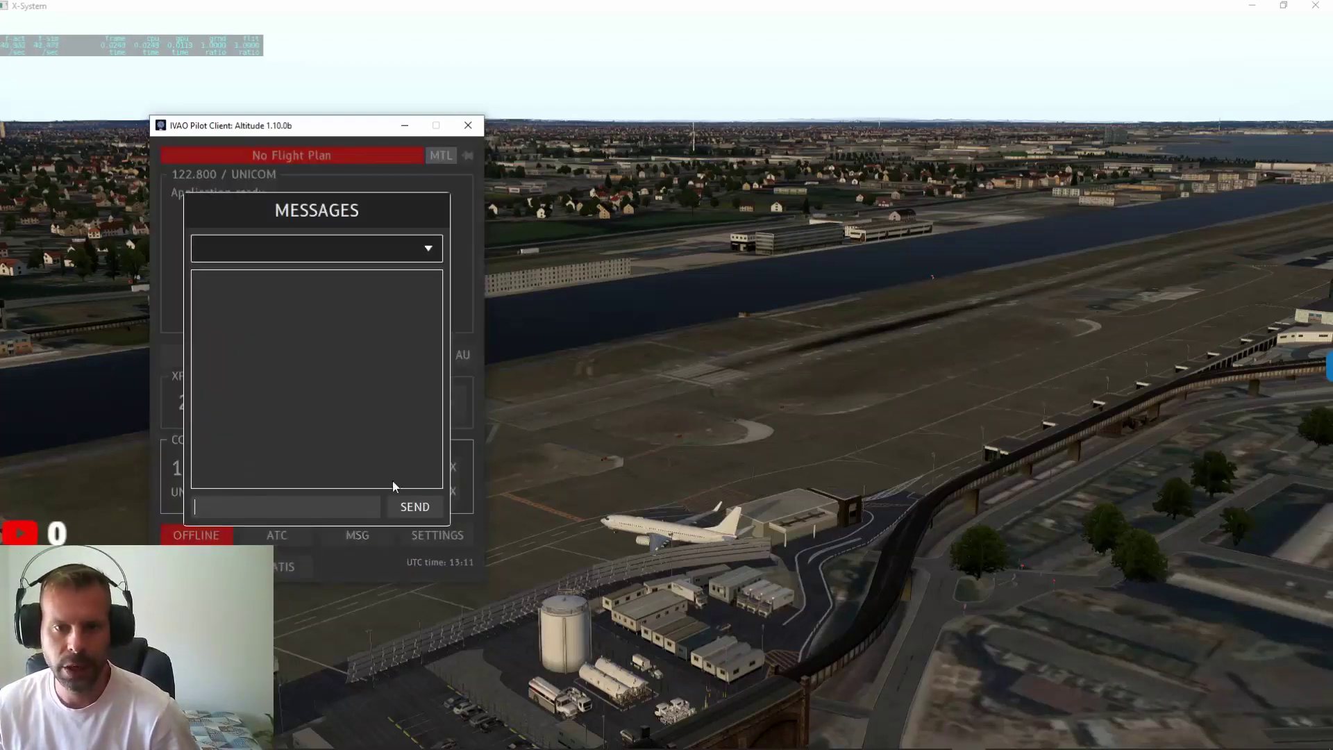
pyautogui.click(425, 248)
pyautogui.click(463, 251)
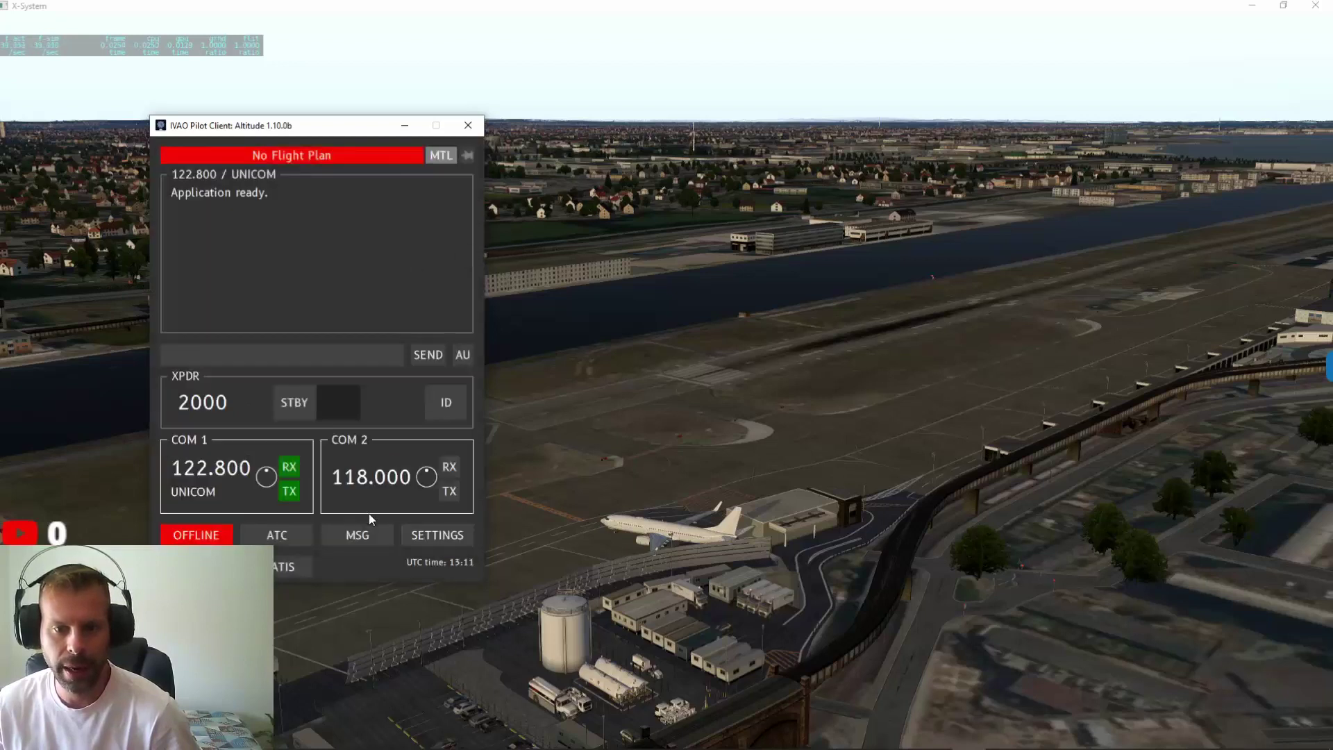
pyautogui.click(364, 535)
pyautogui.click(463, 285)
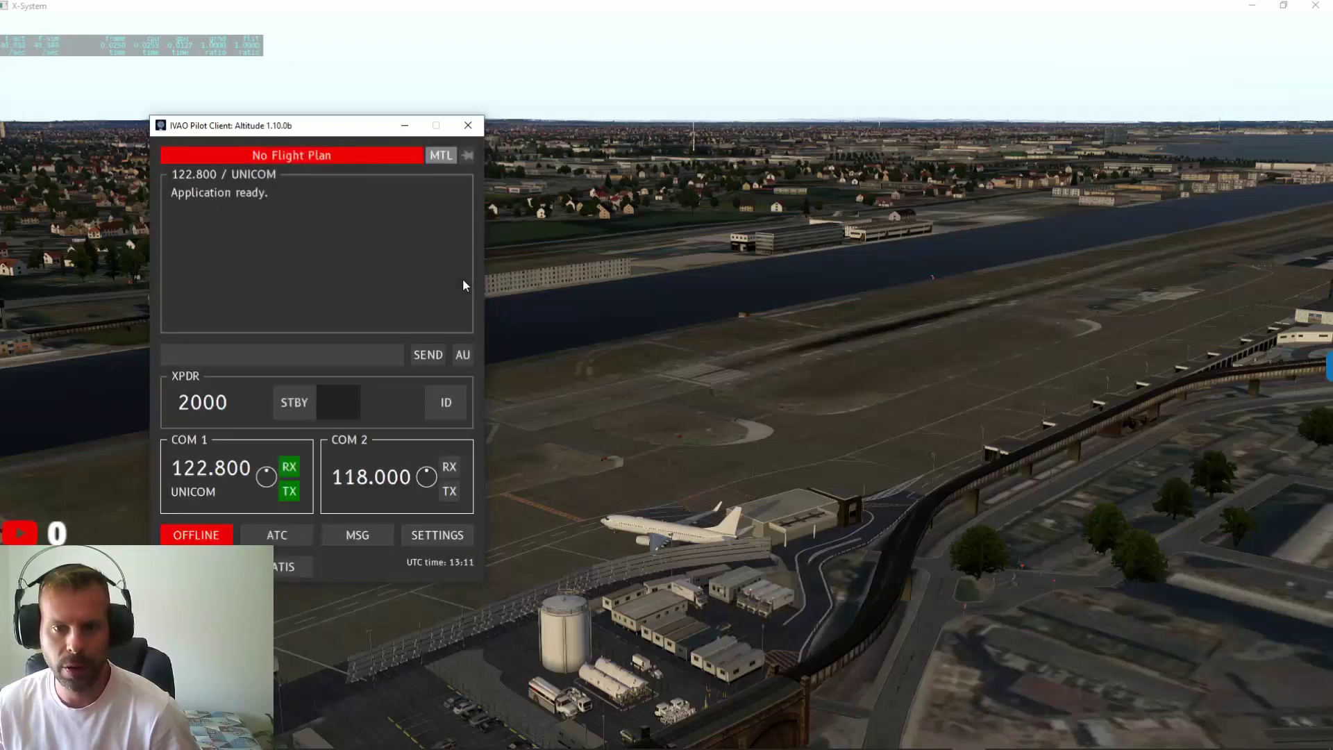
pyautogui.click(292, 566)
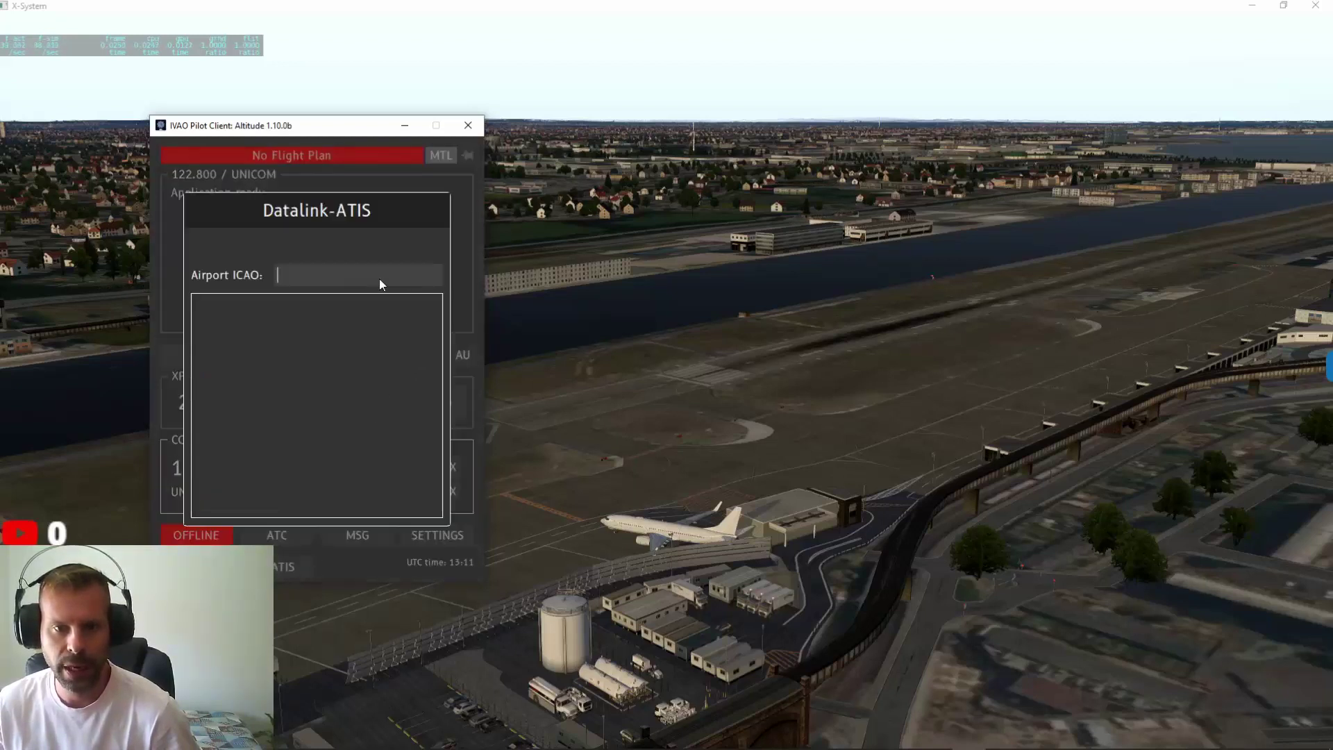
pyautogui.click(465, 320)
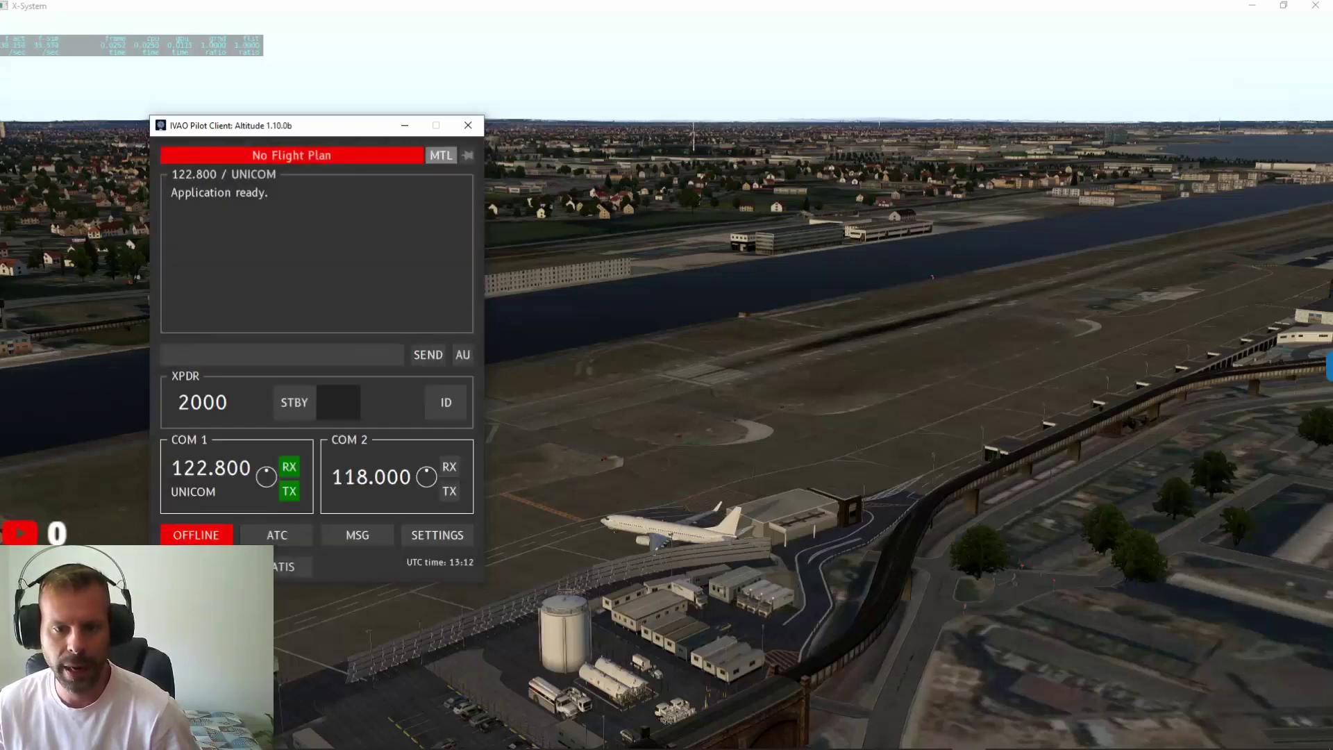
pyautogui.click(299, 396)
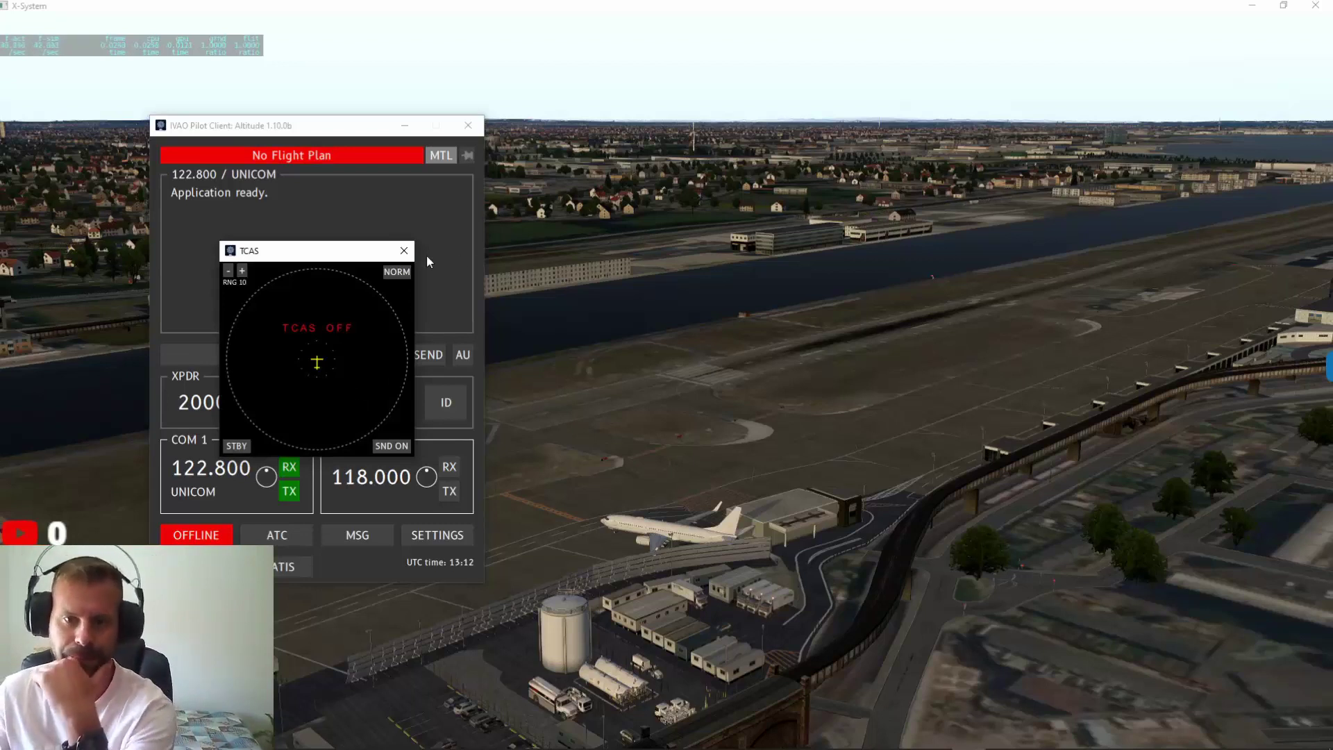
pyautogui.click(408, 246)
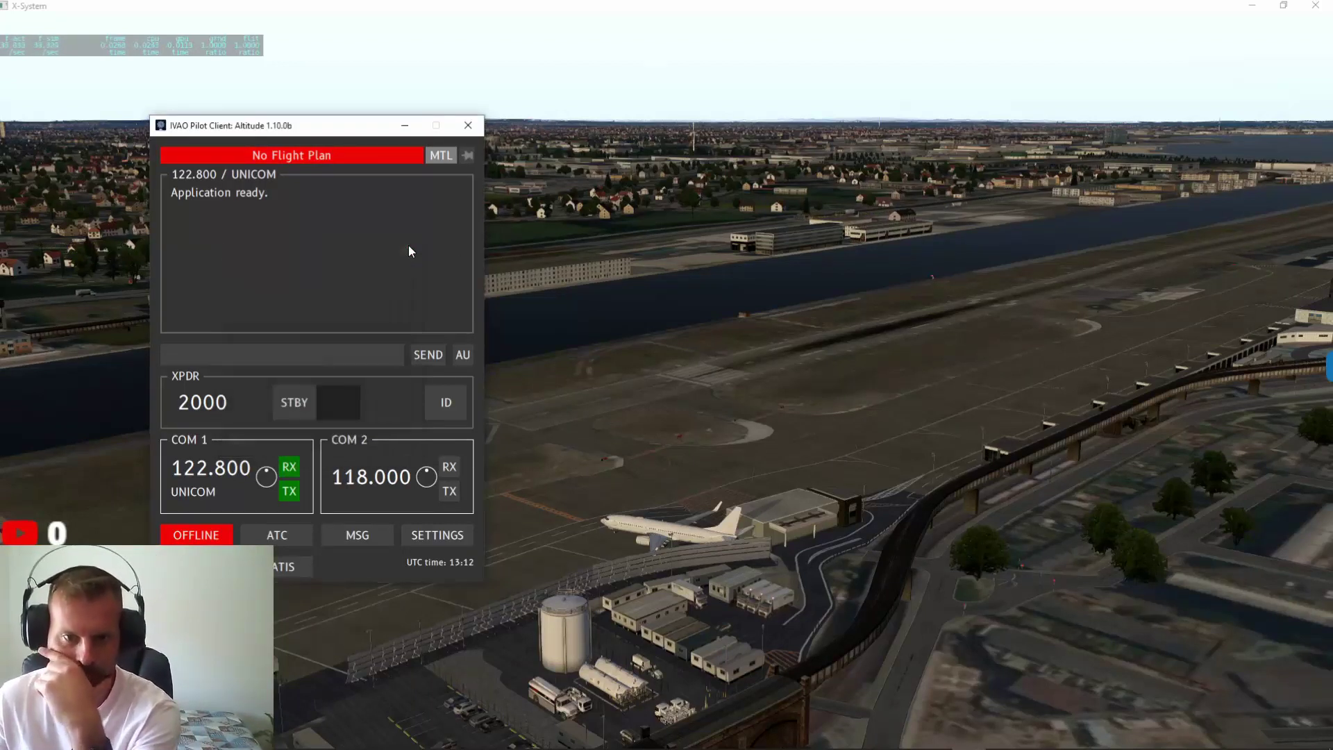
# Open Auto UNICOM, examine its Departure options, try the Start And Push option and close the window
pyautogui.click(385, 355)
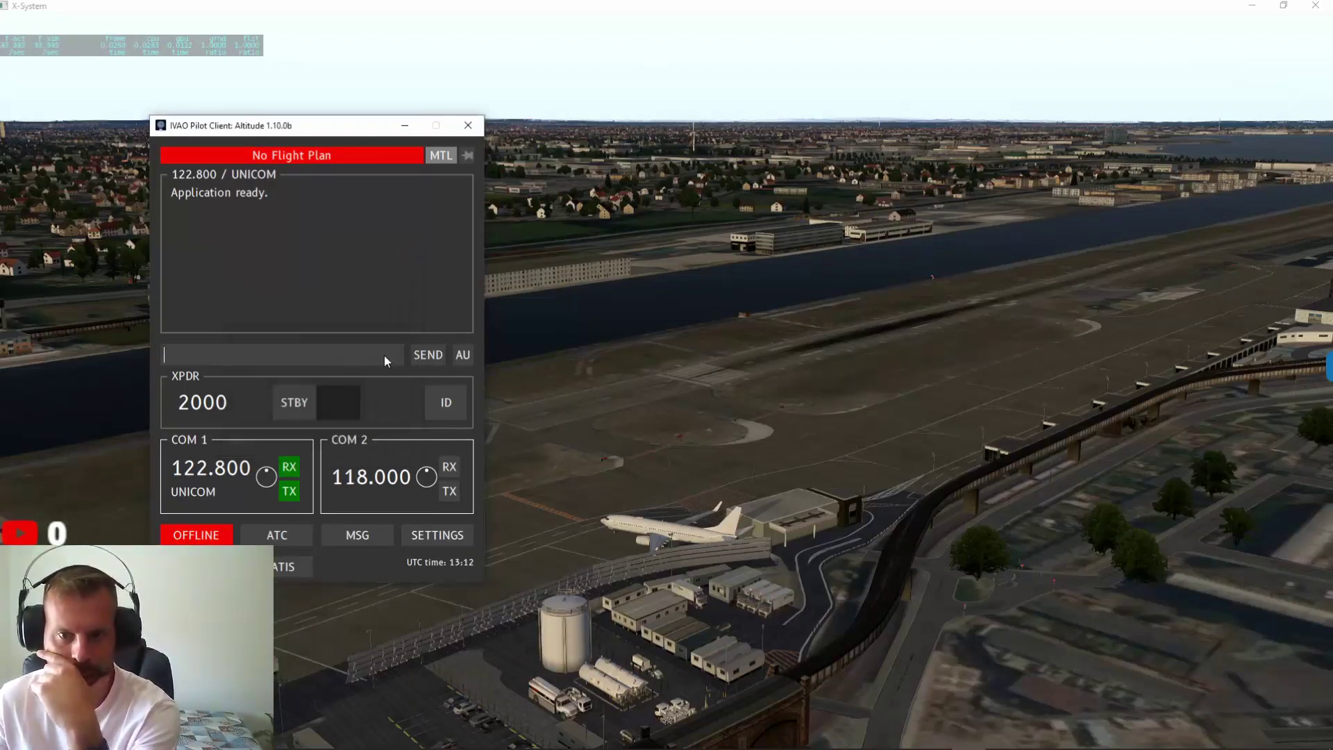
pyautogui.click(466, 355)
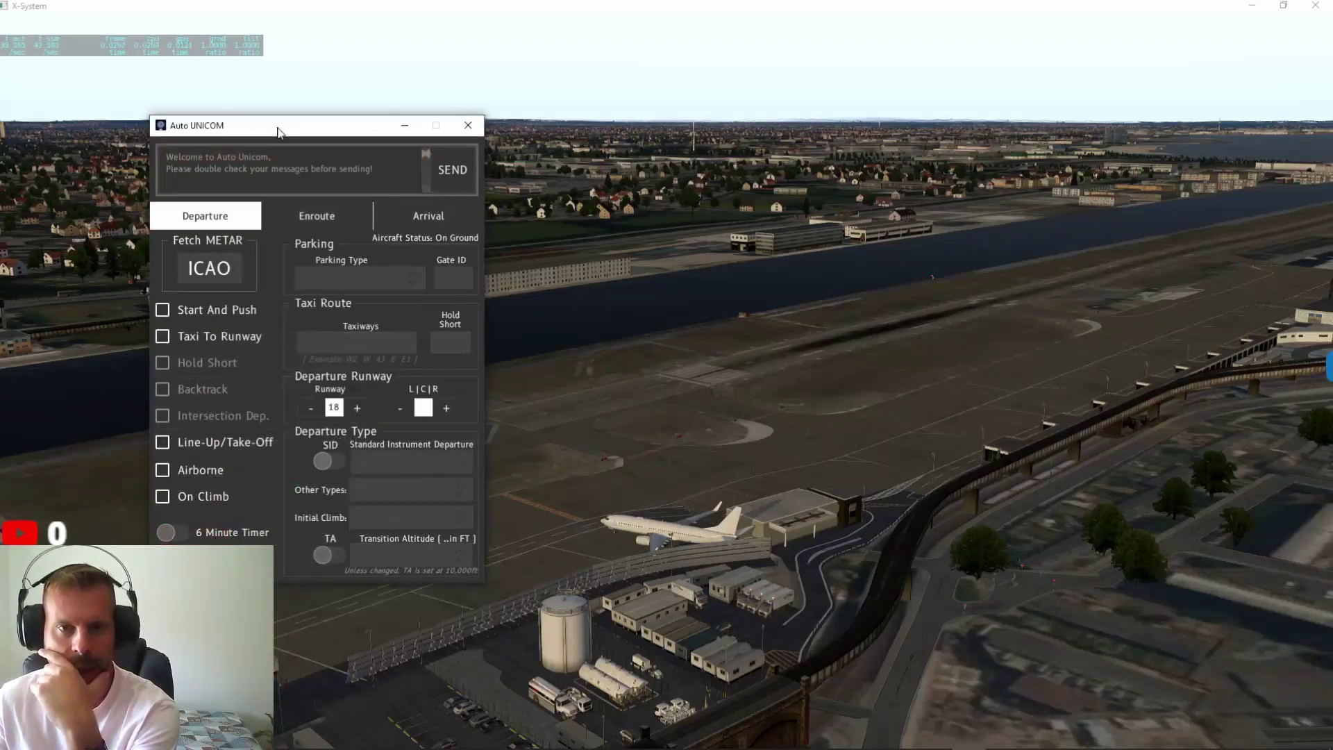
pyautogui.moveTo(270, 132); pyautogui.dragTo(302, 155)
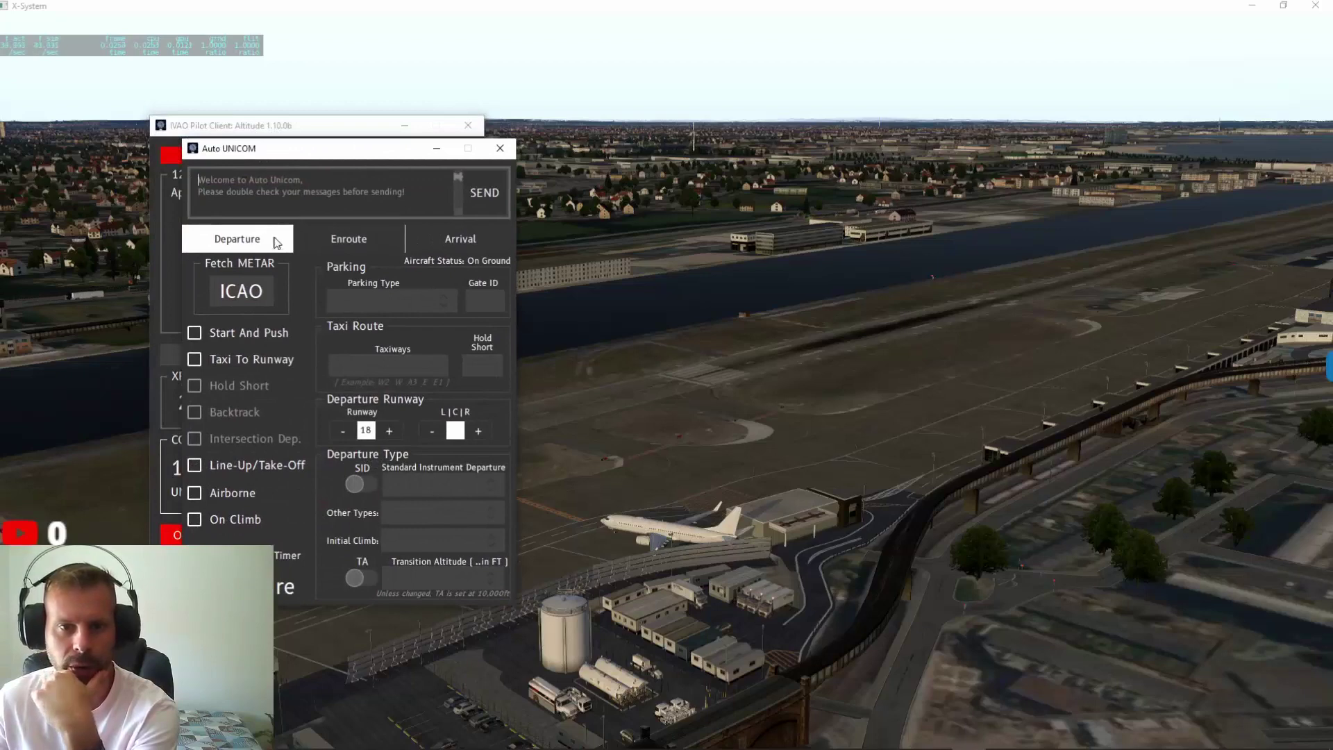
pyautogui.click(307, 185)
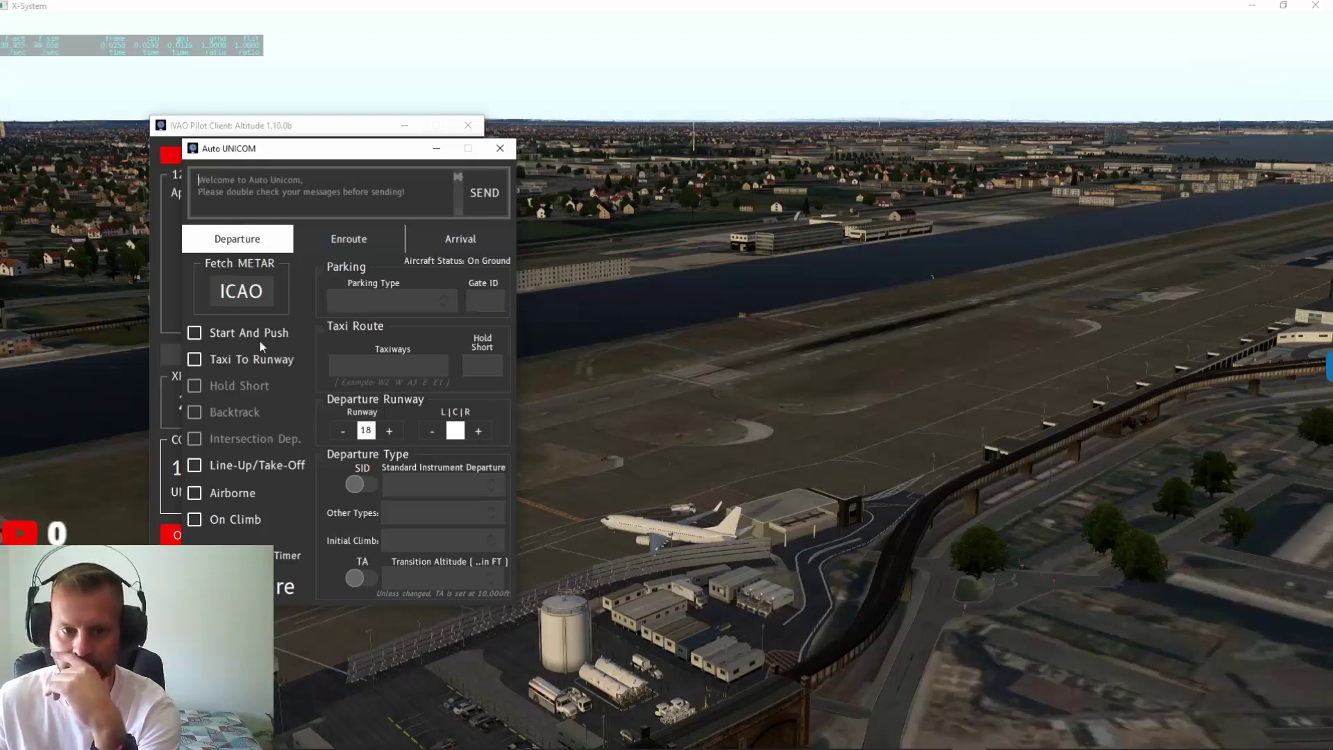
pyautogui.click(197, 334)
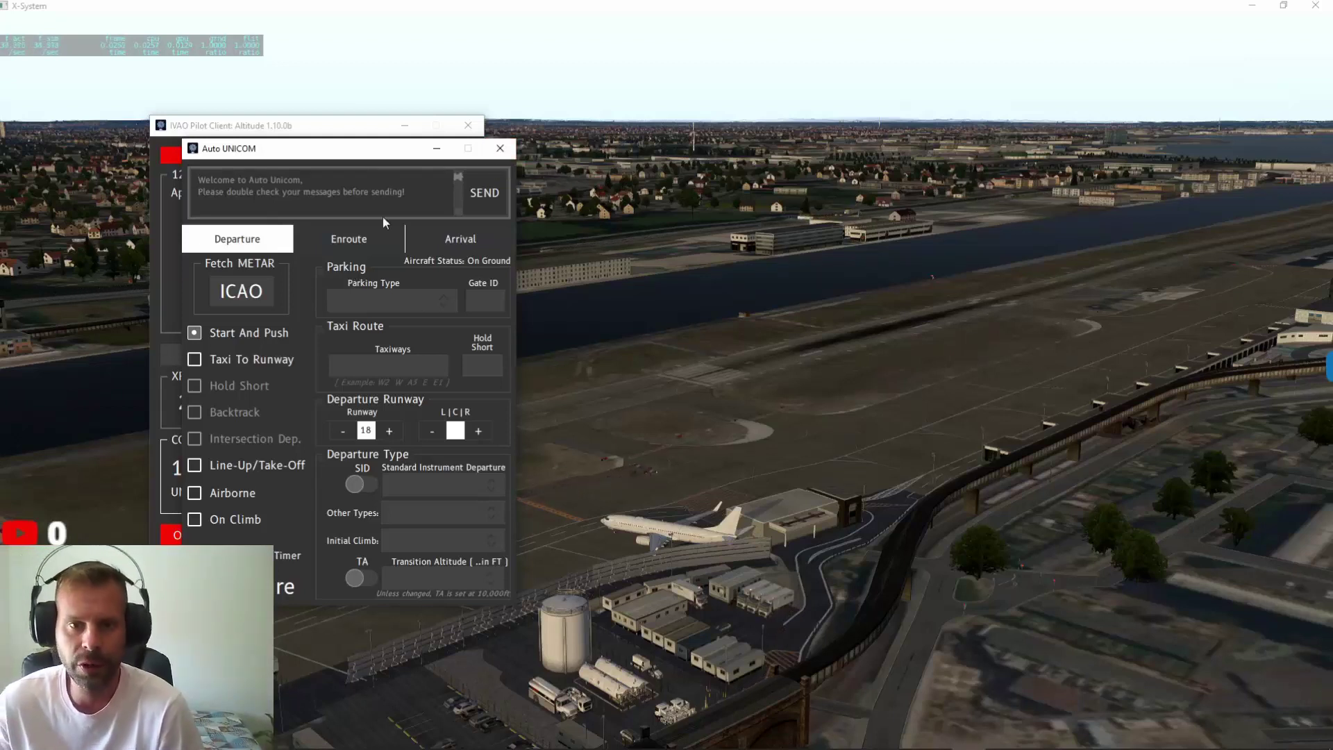
pyautogui.click(500, 148)
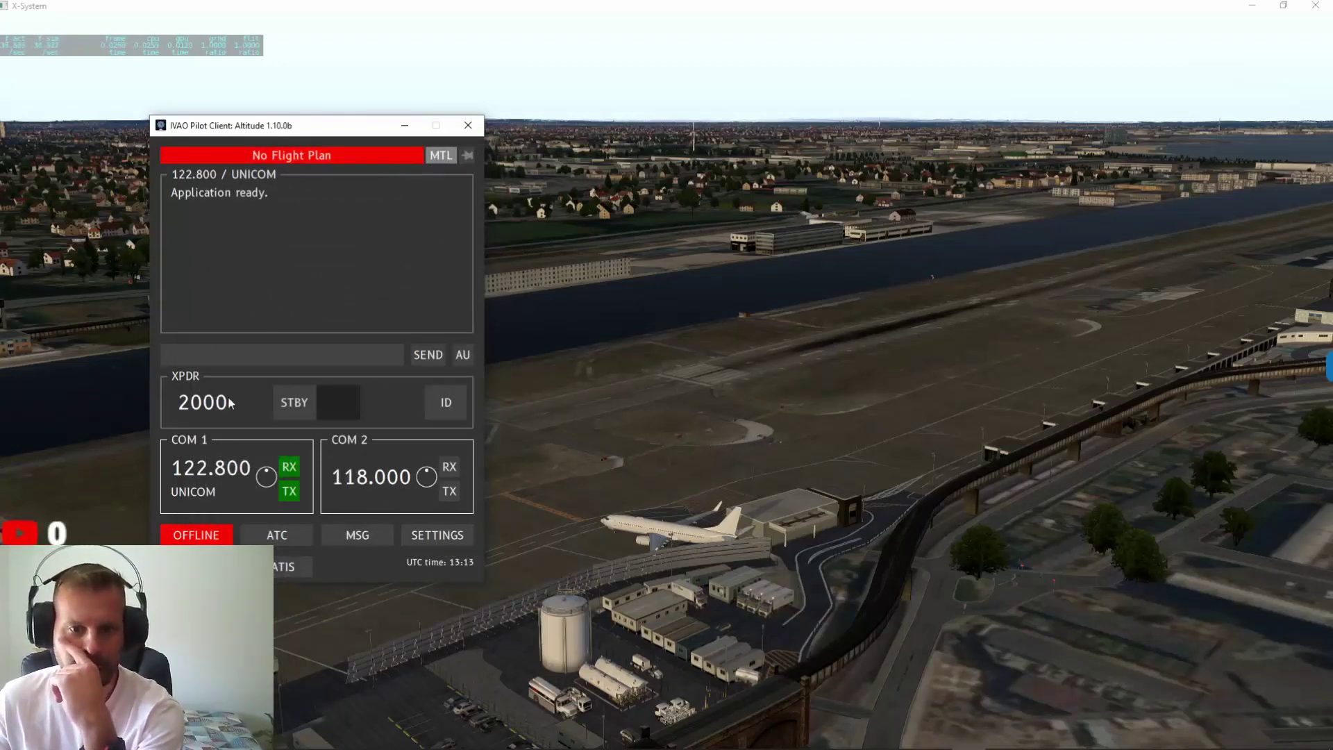
# Open the network connection form and review the MTL aircraft and MTL variant choices, keeping B738 and Boeing Commercial Group (BOE)
pyautogui.click(196, 533)
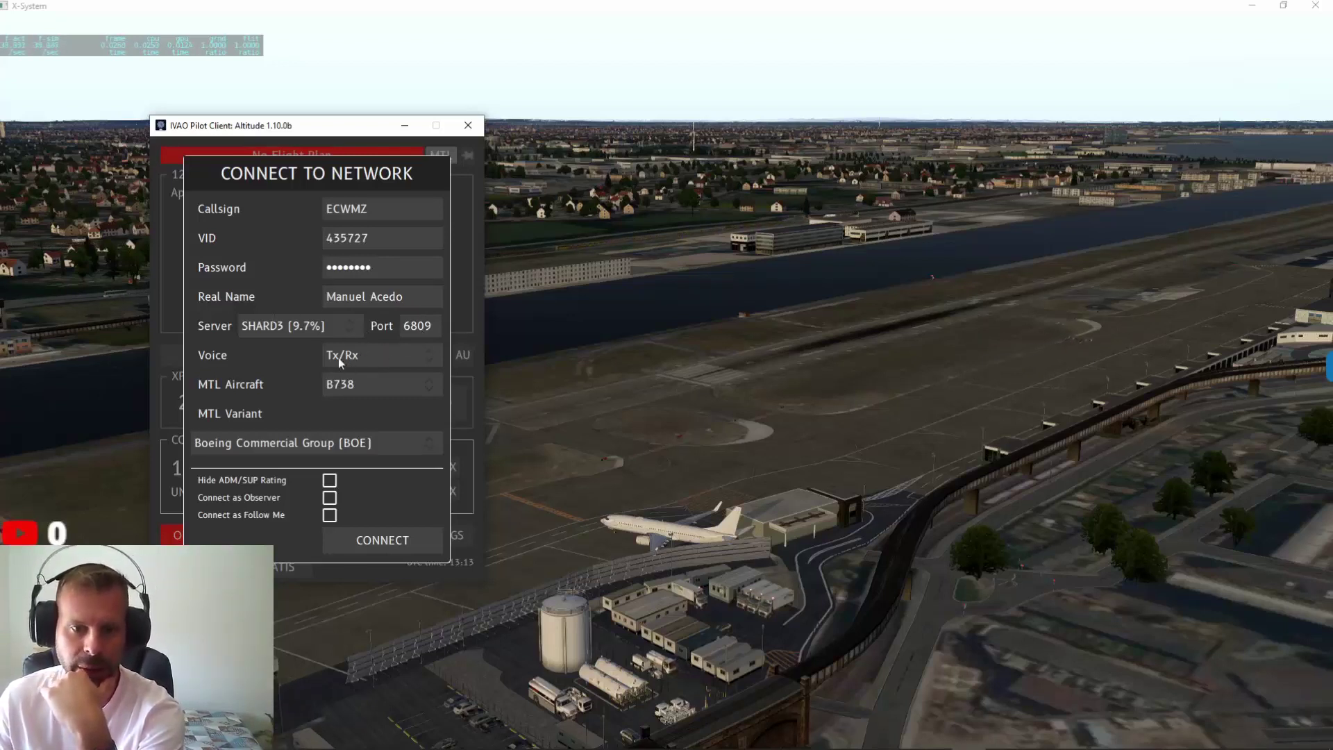
pyautogui.click(370, 379)
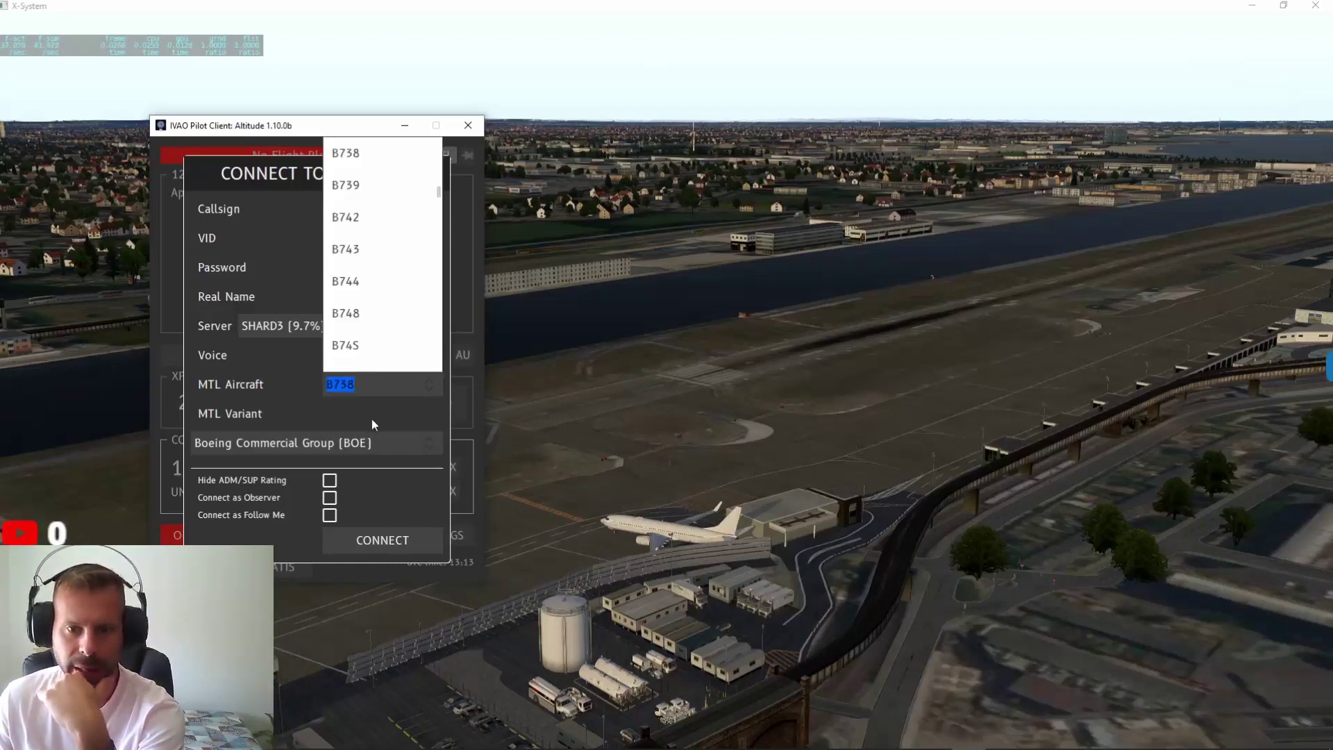
pyautogui.click(375, 402)
pyautogui.click(387, 389)
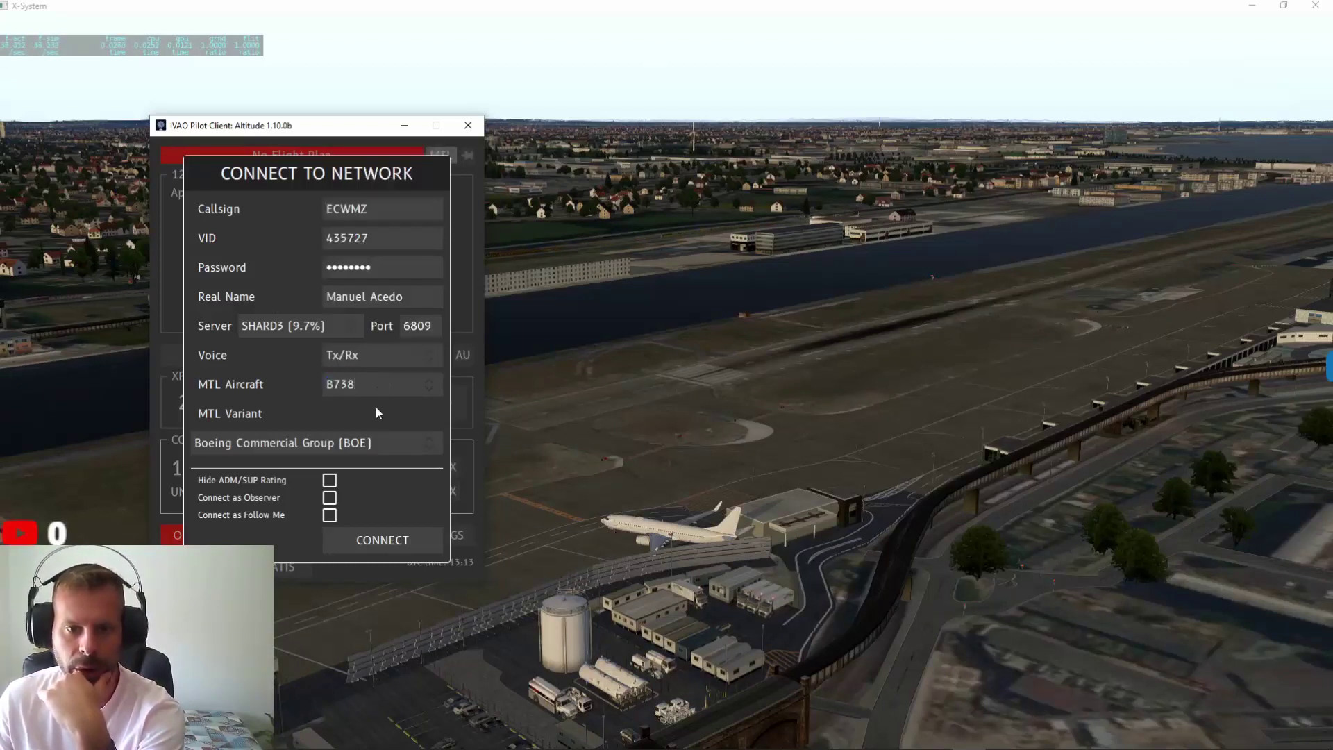
pyautogui.click(375, 442)
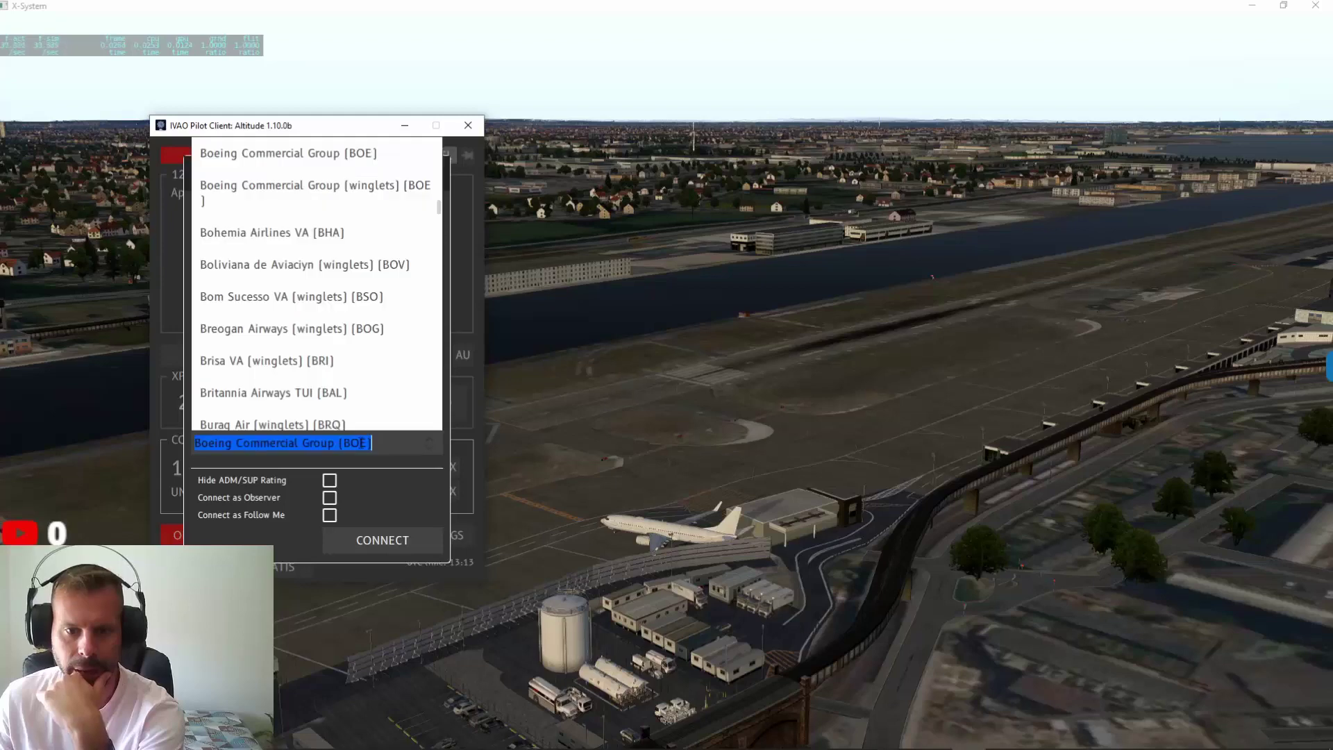
pyautogui.scroll(-3, 344, 255)
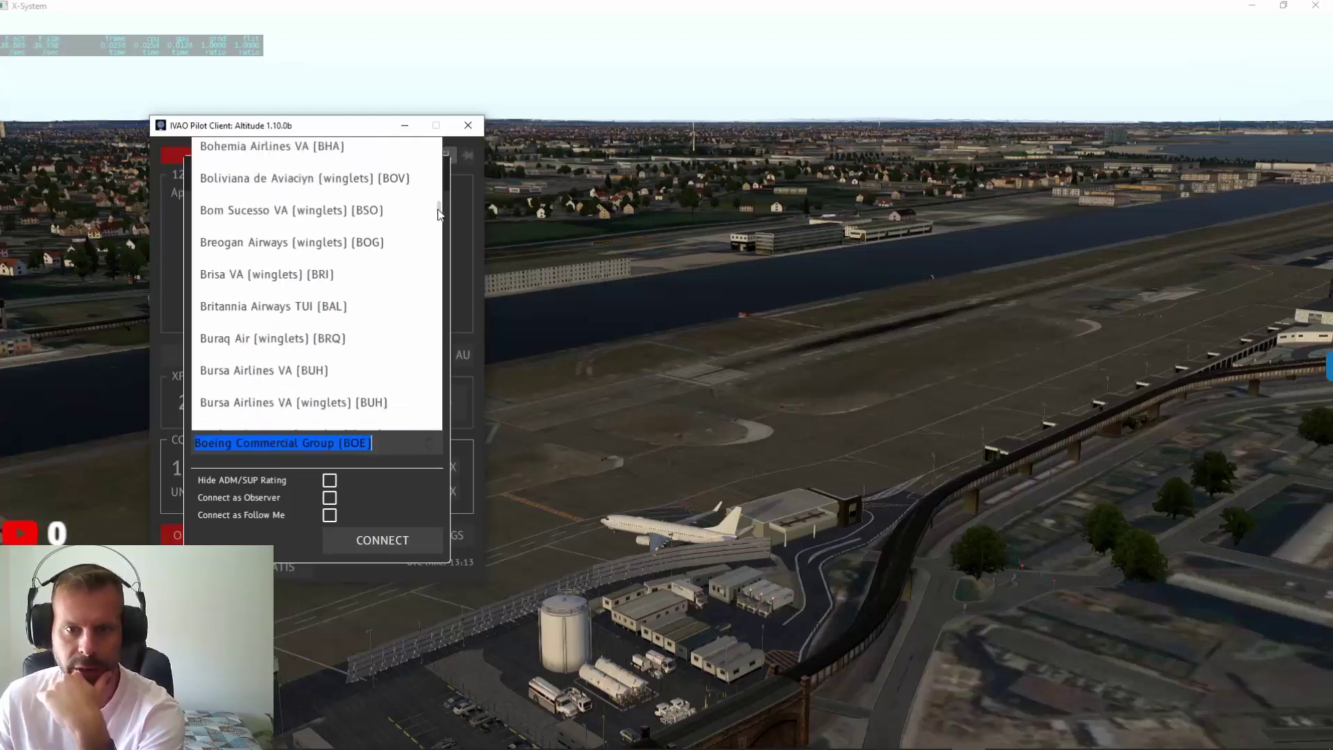
pyautogui.moveTo(438, 214); pyautogui.dragTo(438, 425)
pyautogui.click(415, 489)
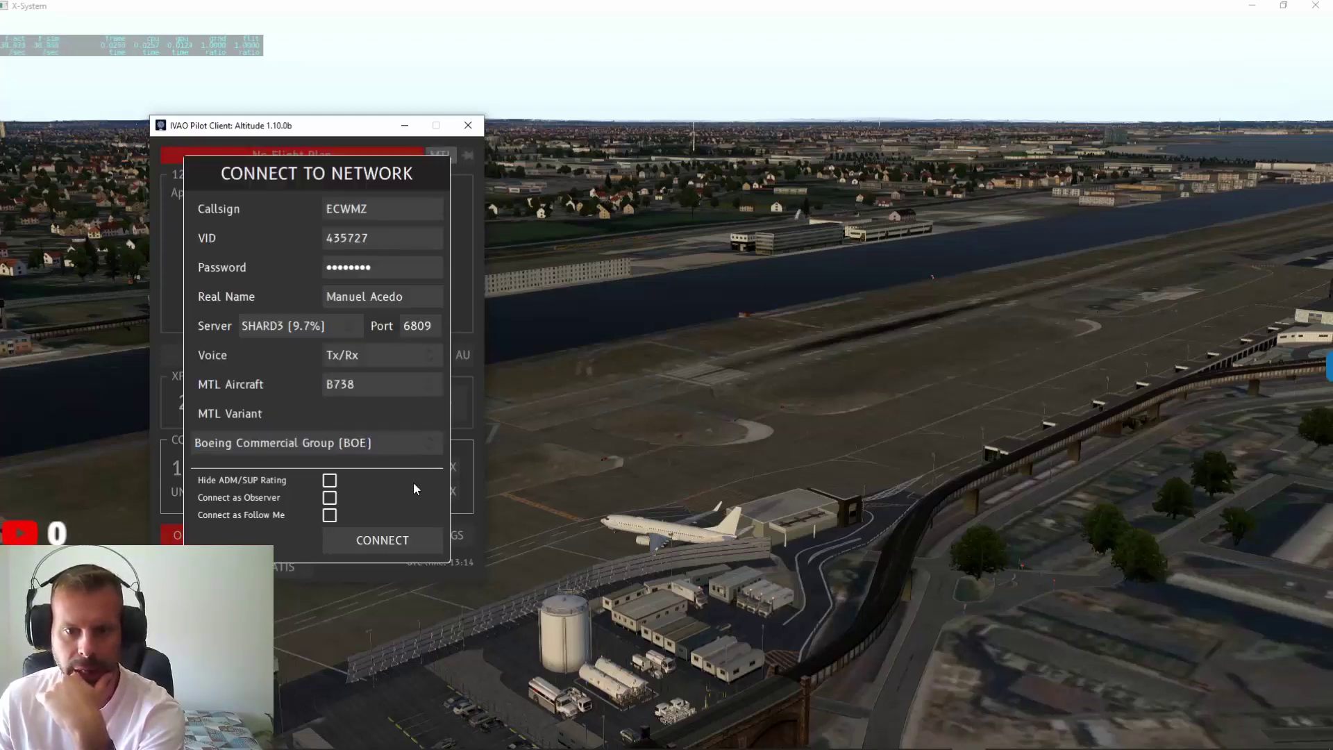
# Enable Hide ADM/SUP Rating, connect to the IVAO network and move the client window clear of the webcam area
pyautogui.click(329, 479)
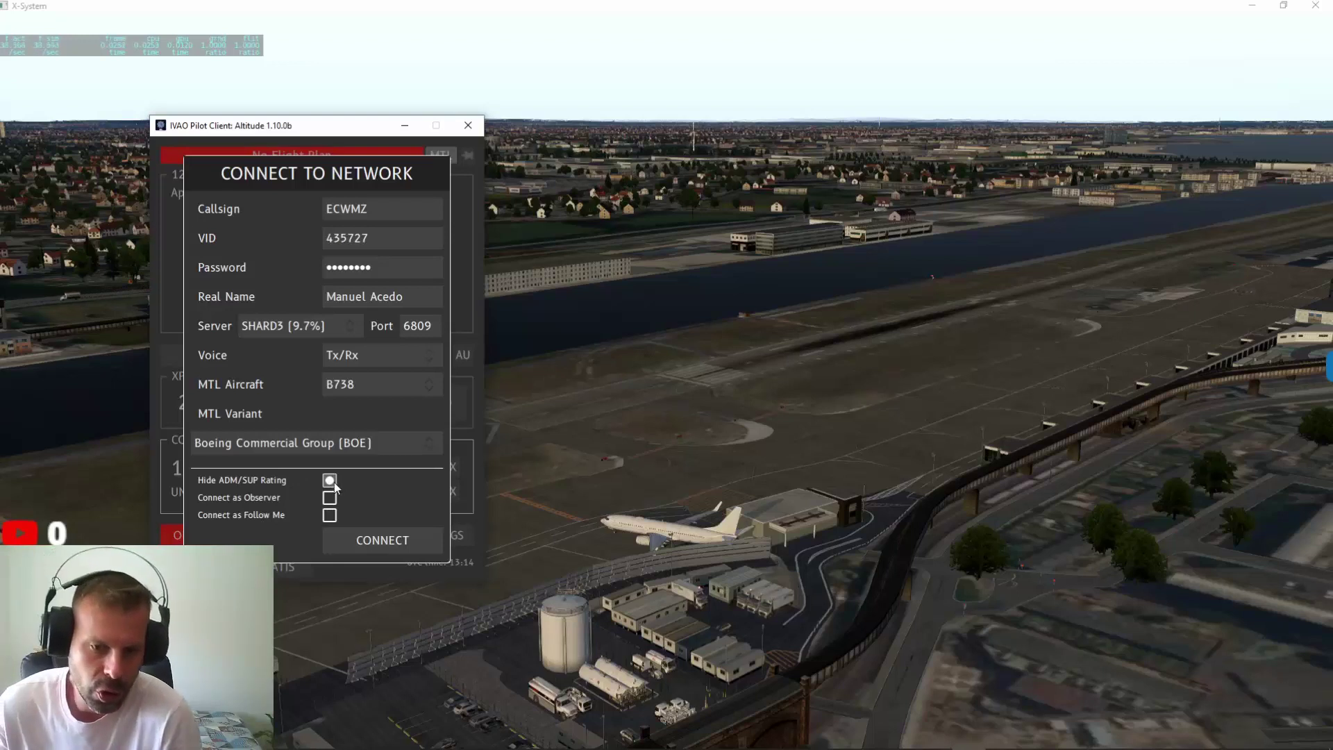
pyautogui.click(368, 544)
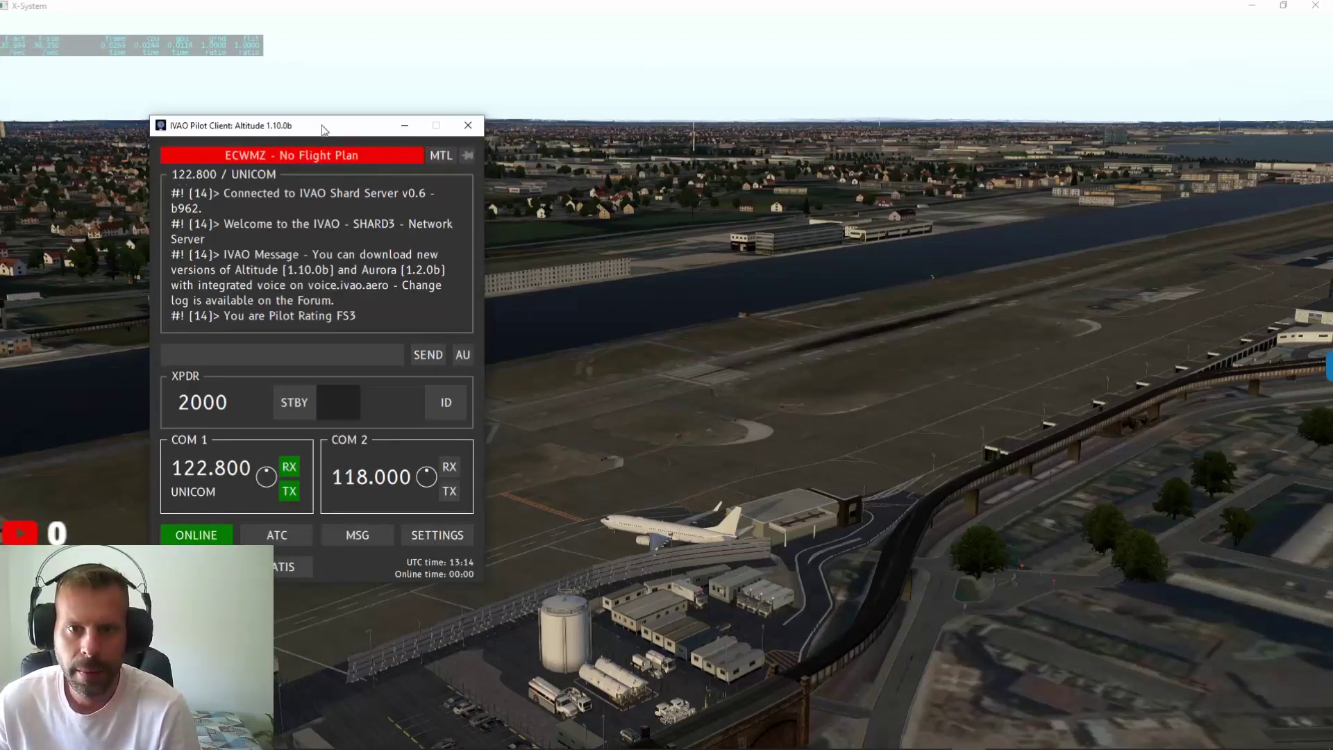
pyautogui.moveTo(322, 128); pyautogui.dragTo(412, 137)
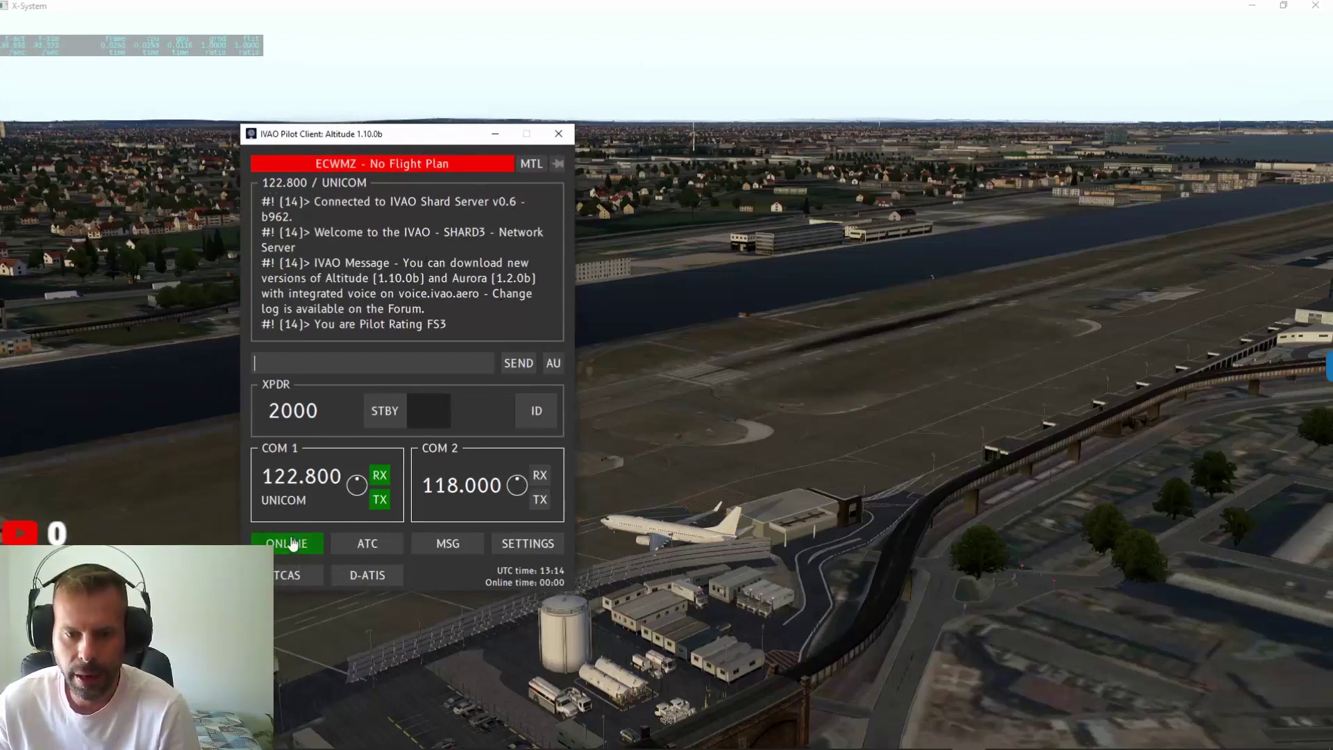
# Open the IVAO Flight Plan System from the client's flight plan link and bring up a blank flight plan form for review
pyautogui.click(423, 165)
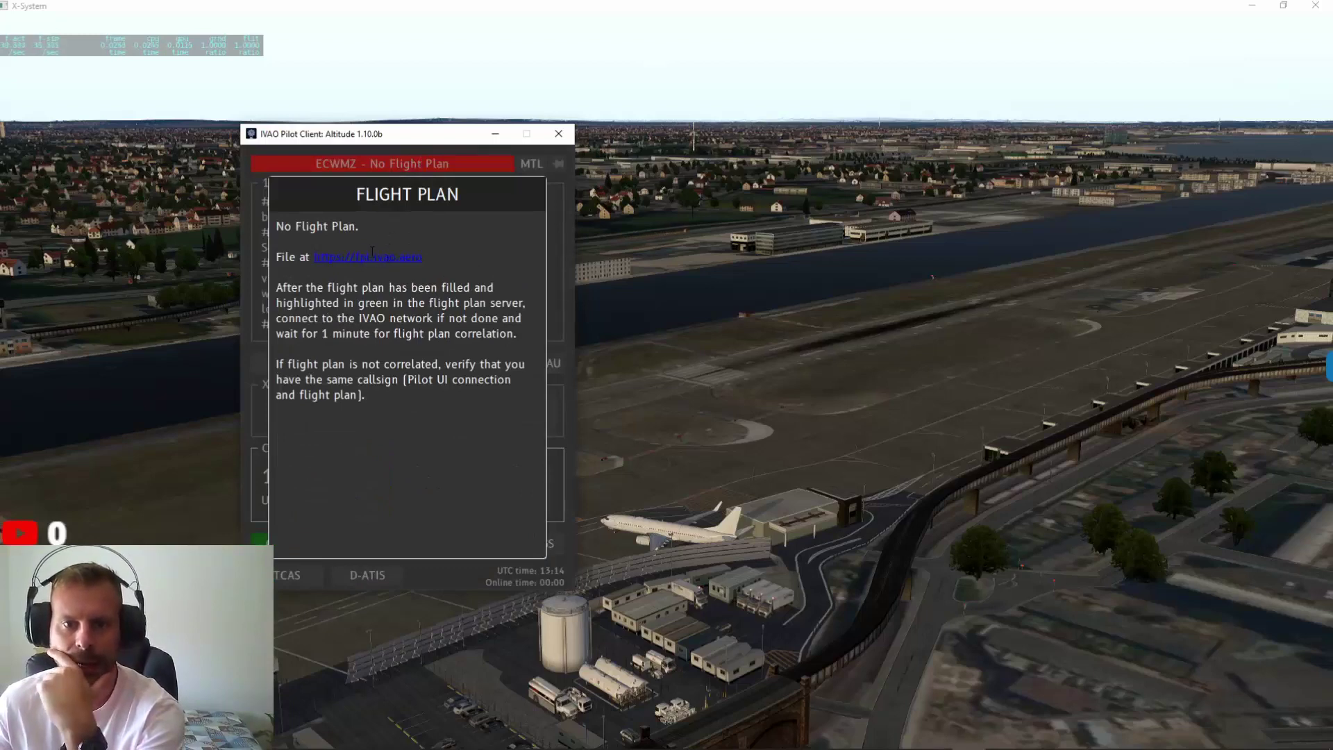
pyautogui.click(385, 256)
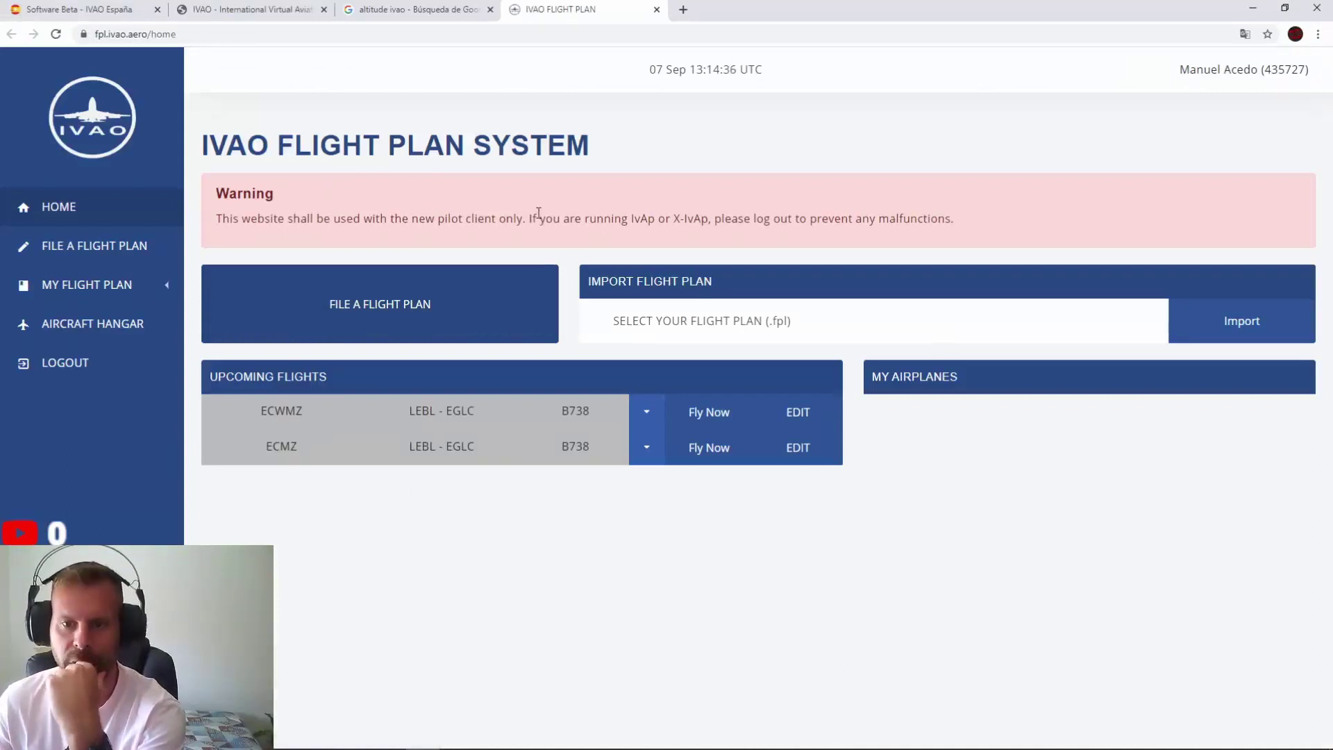
pyautogui.click(330, 306)
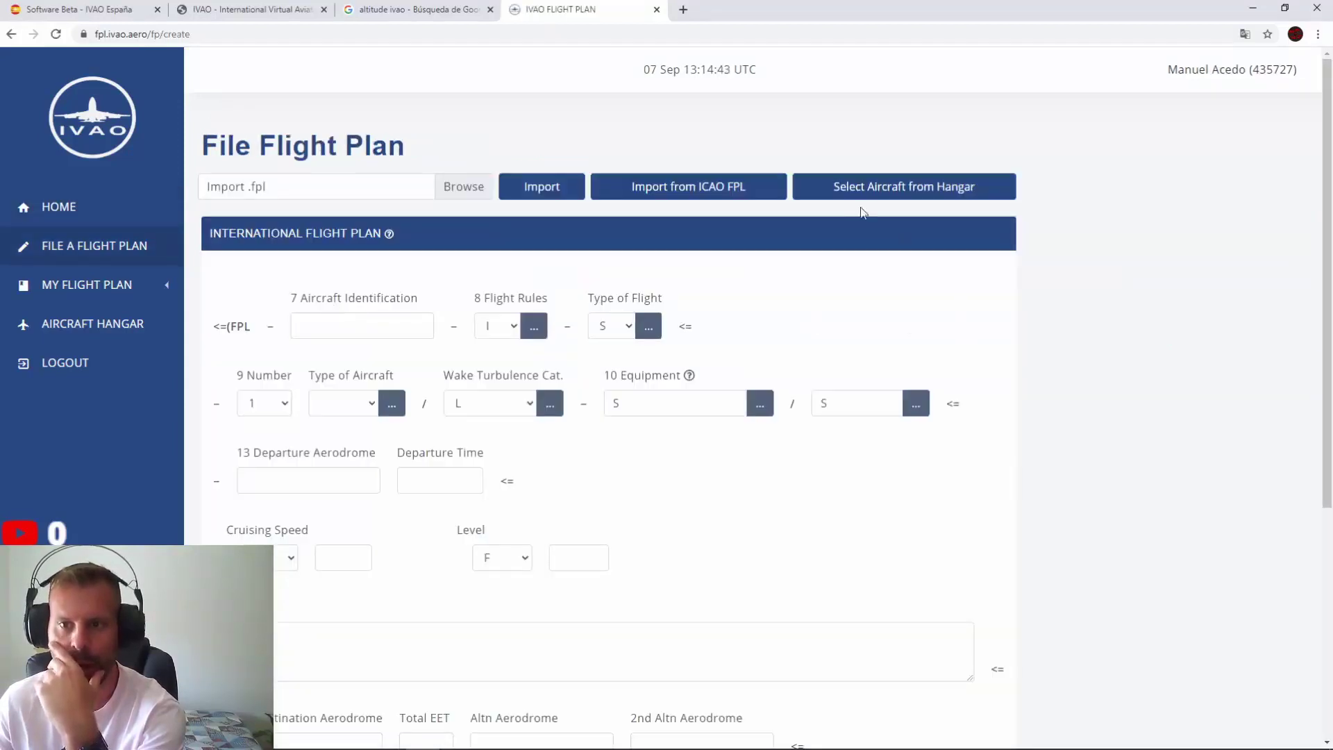
pyautogui.scroll(-5, 598, 416)
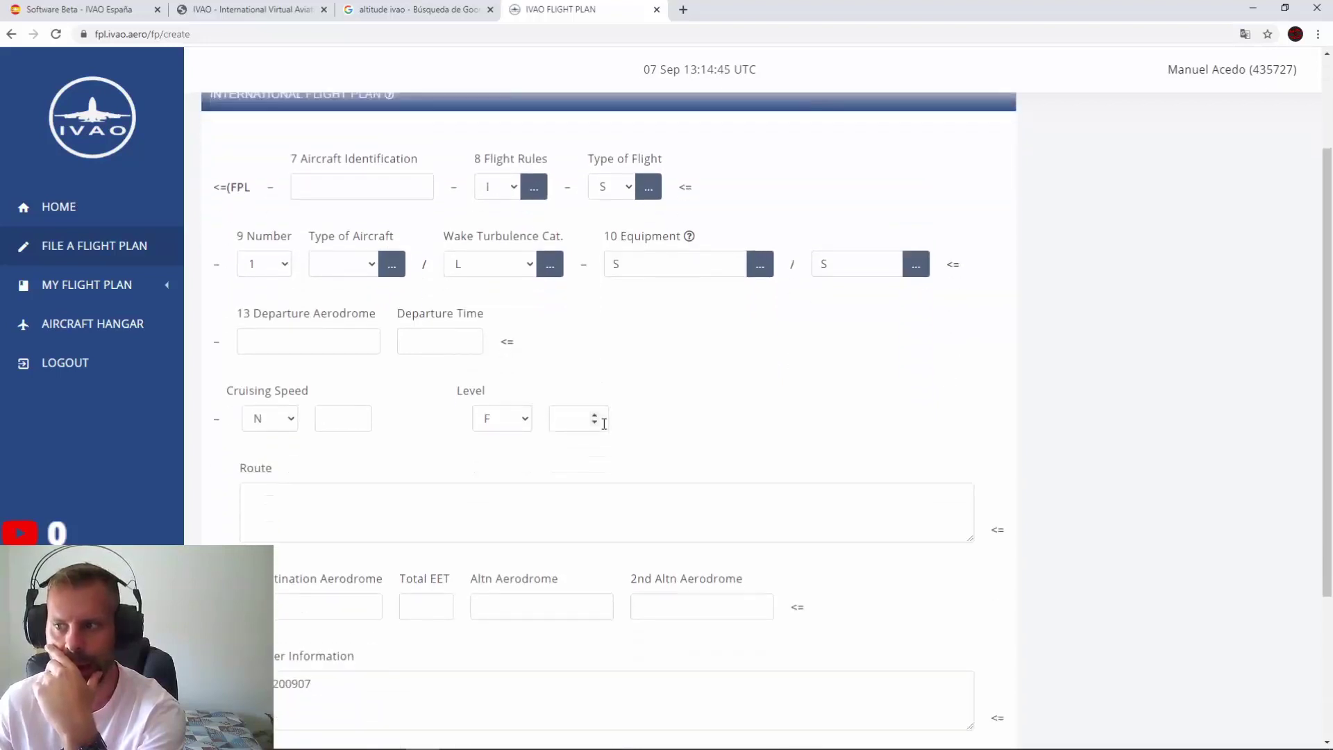
pyautogui.scroll(4, 603, 424)
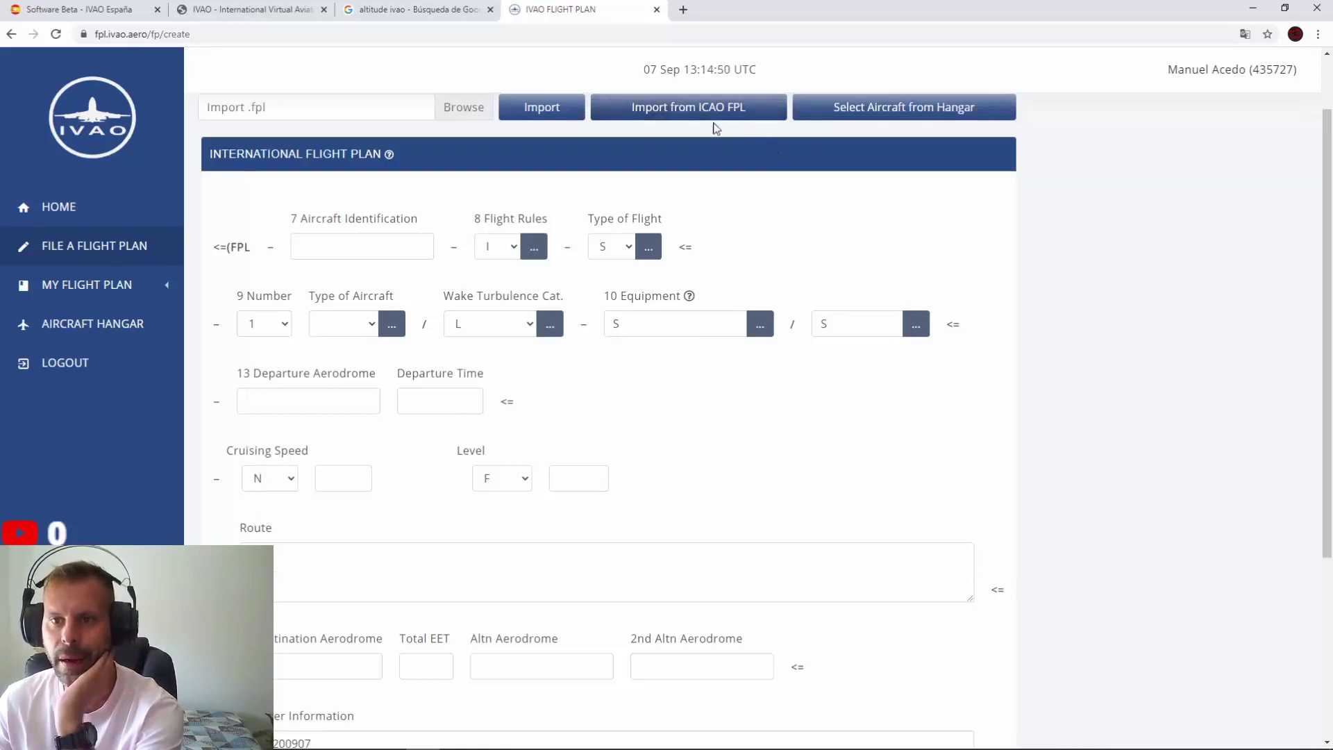
# Open SimBrief in a new browser tab from the Flight Preparation bookmarks and log in to the account
pyautogui.click(683, 9)
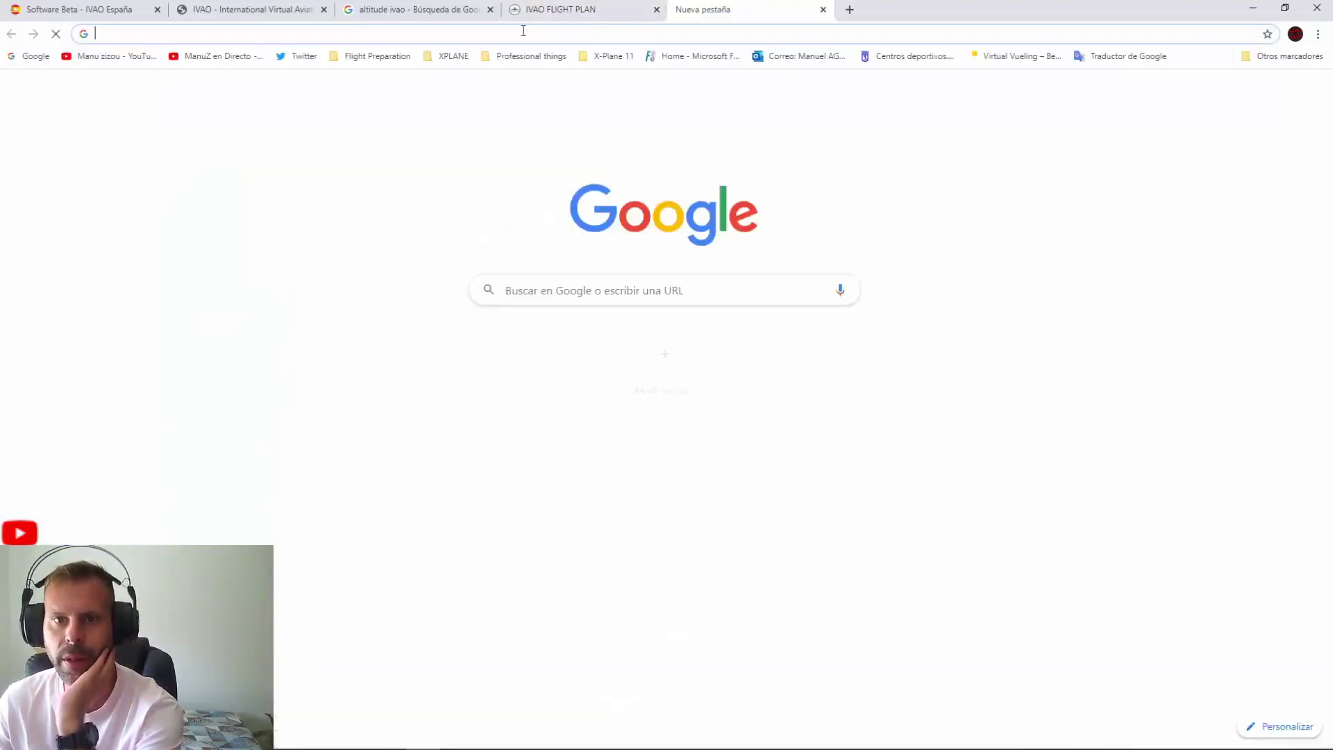
pyautogui.click(372, 56)
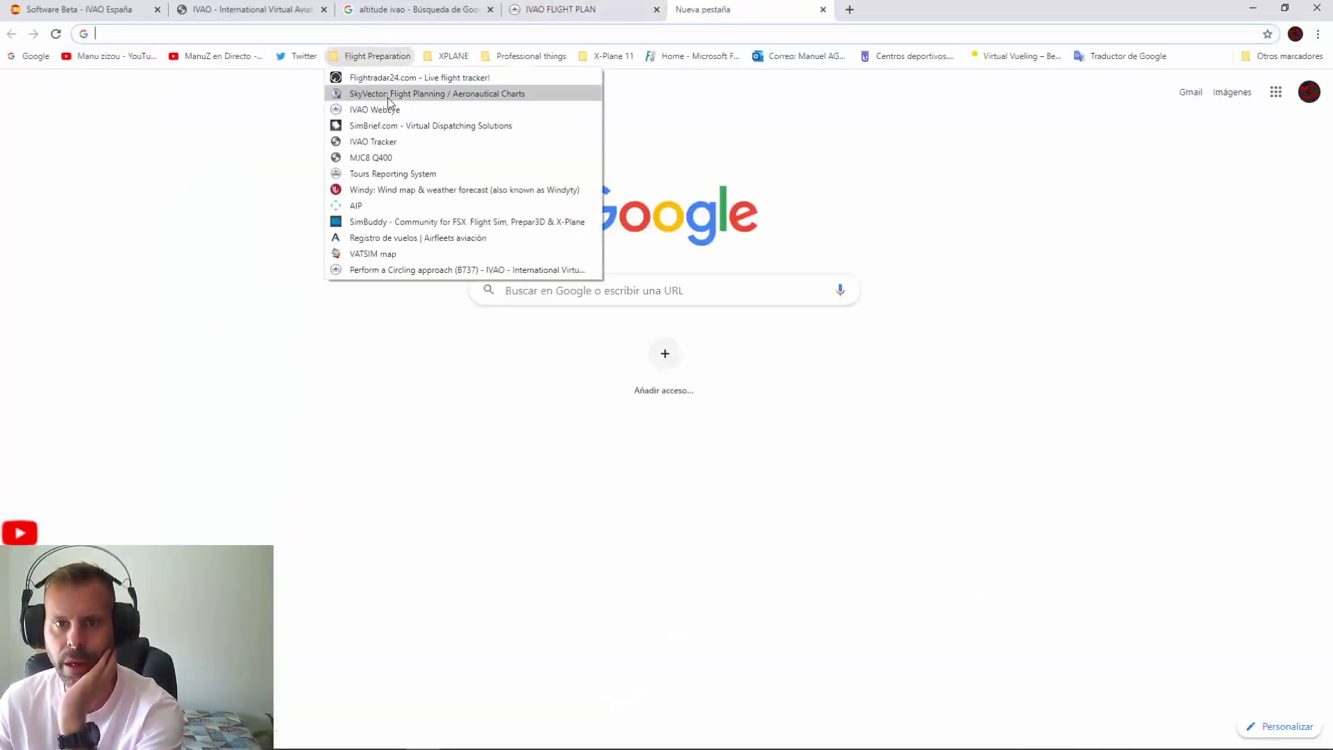
pyautogui.moveTo(387, 102); pyautogui.dragTo(461, 134)
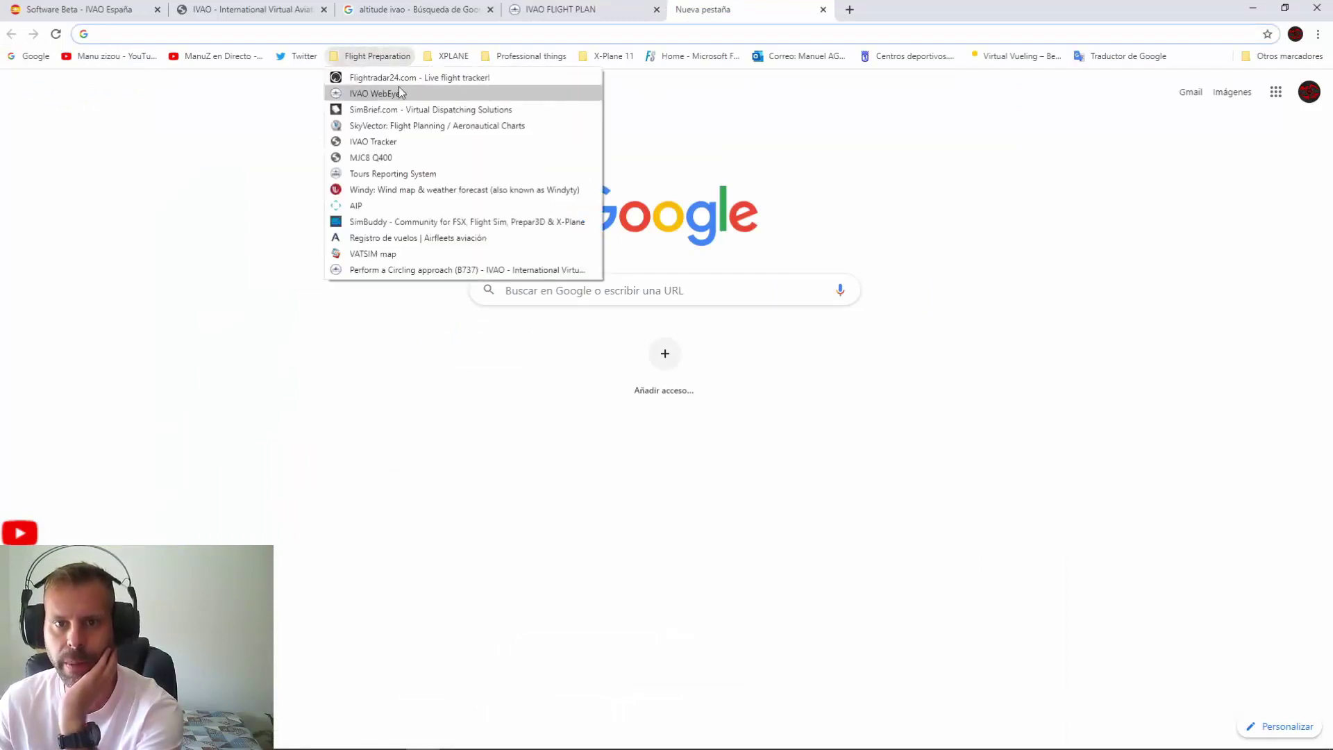
pyautogui.click(397, 118)
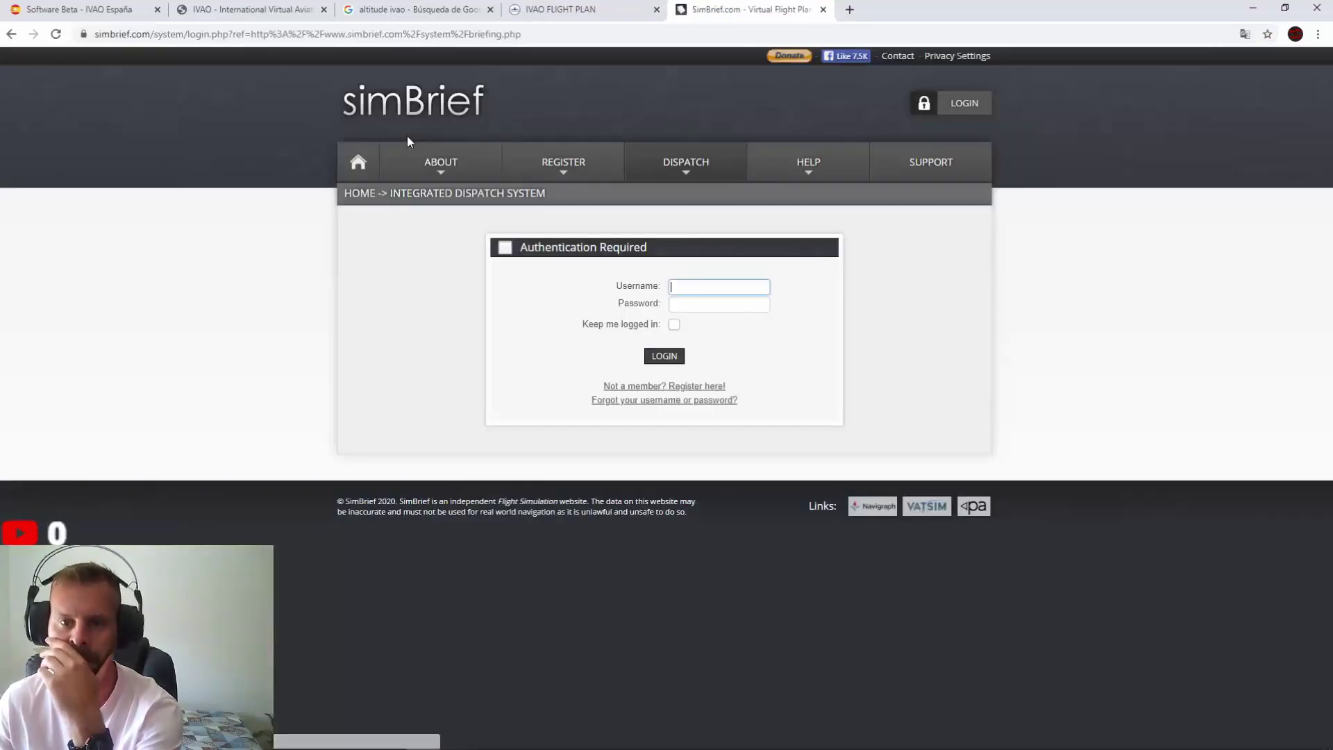
pyautogui.click(660, 367)
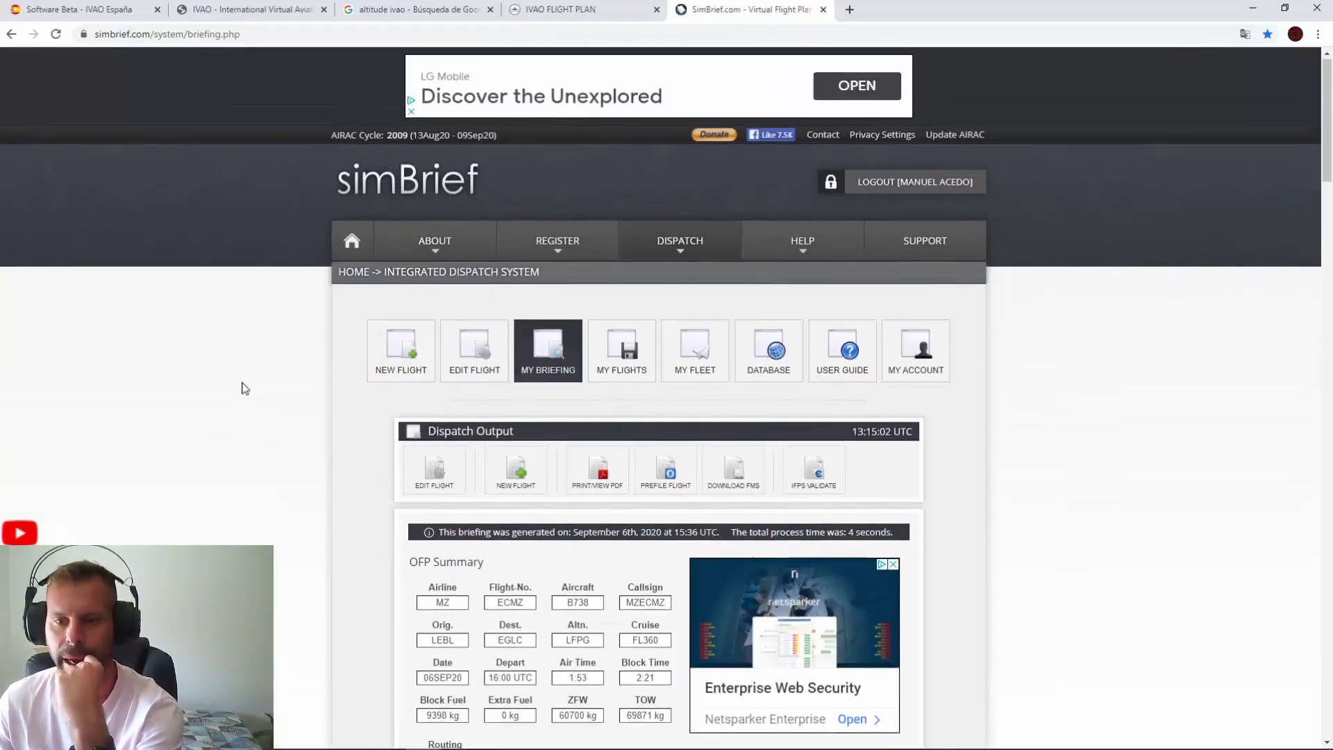
# Review the LEBL to EGLC briefing, reopen that flight for editing and reset its departure to the current time
pyautogui.scroll(-3, 244, 386)
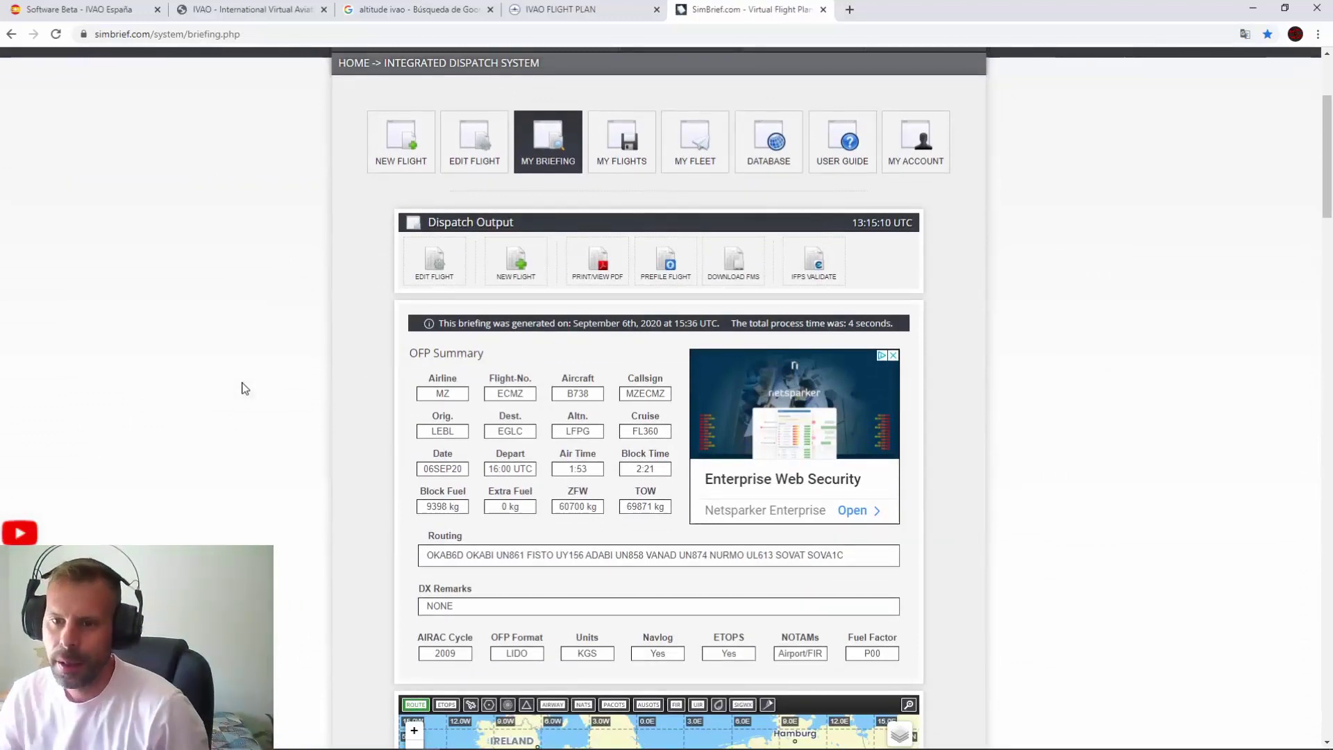
pyautogui.scroll(-5, 250, 385)
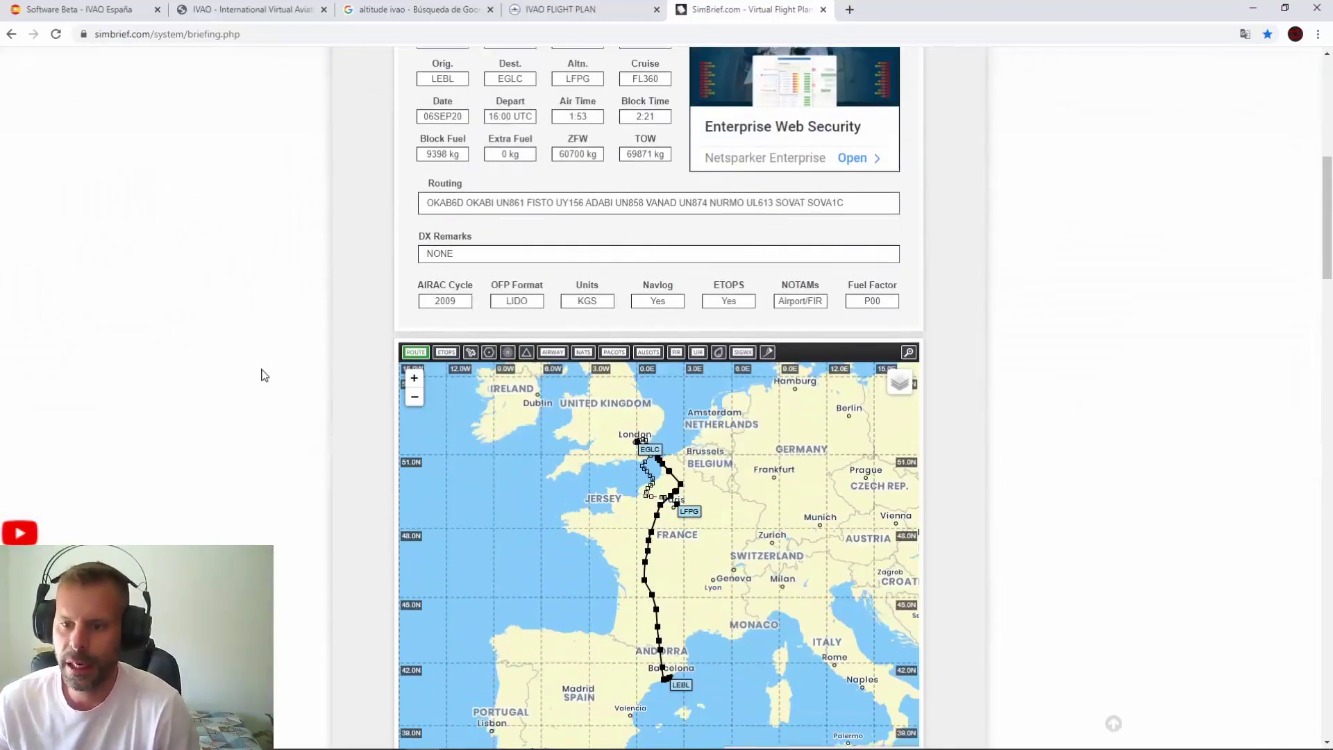
pyautogui.scroll(-15, 262, 372)
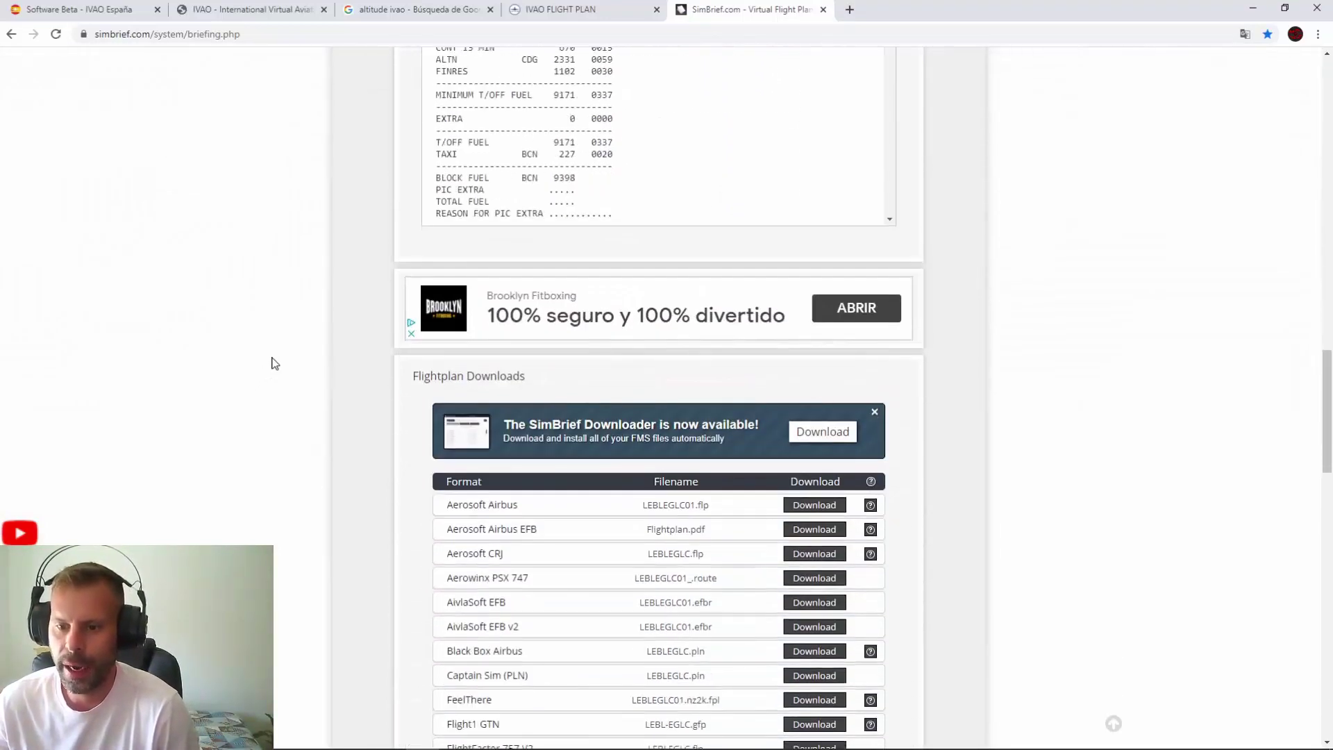
pyautogui.scroll(-4, 273, 364)
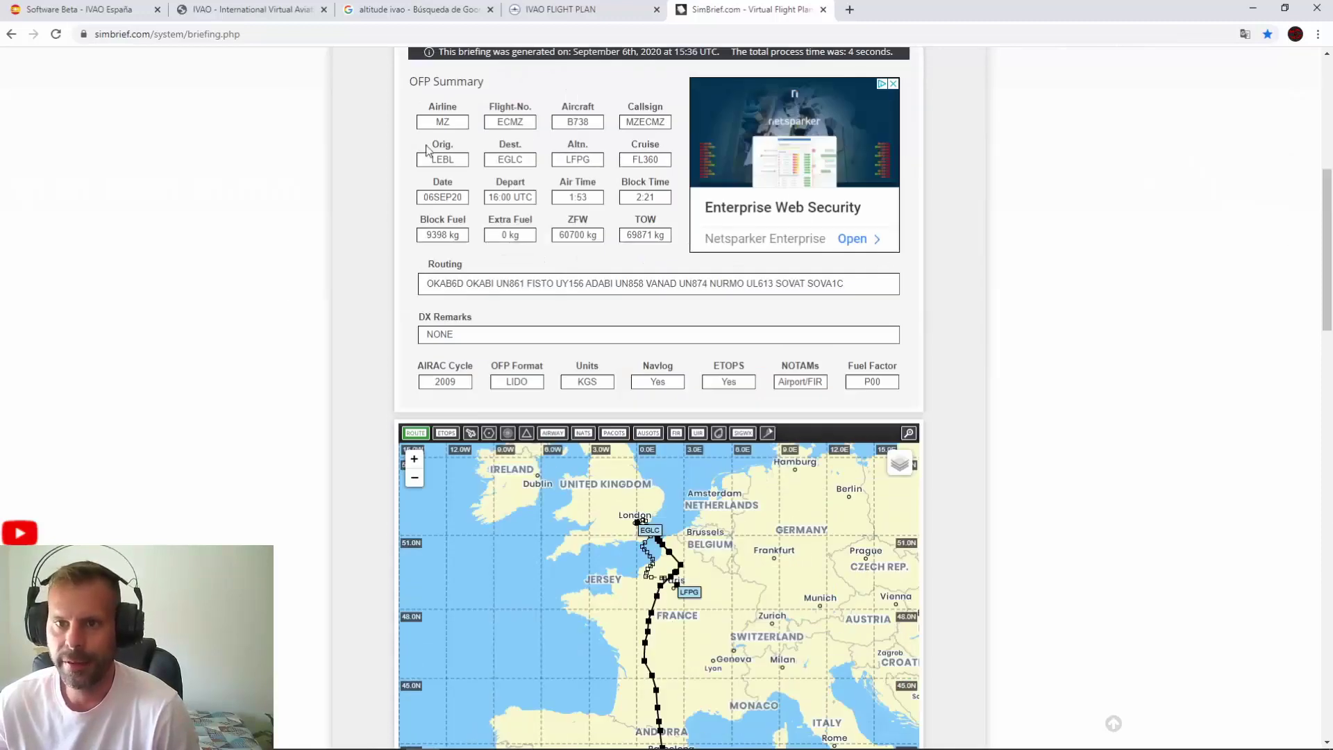
pyautogui.scroll(2, 417, 166)
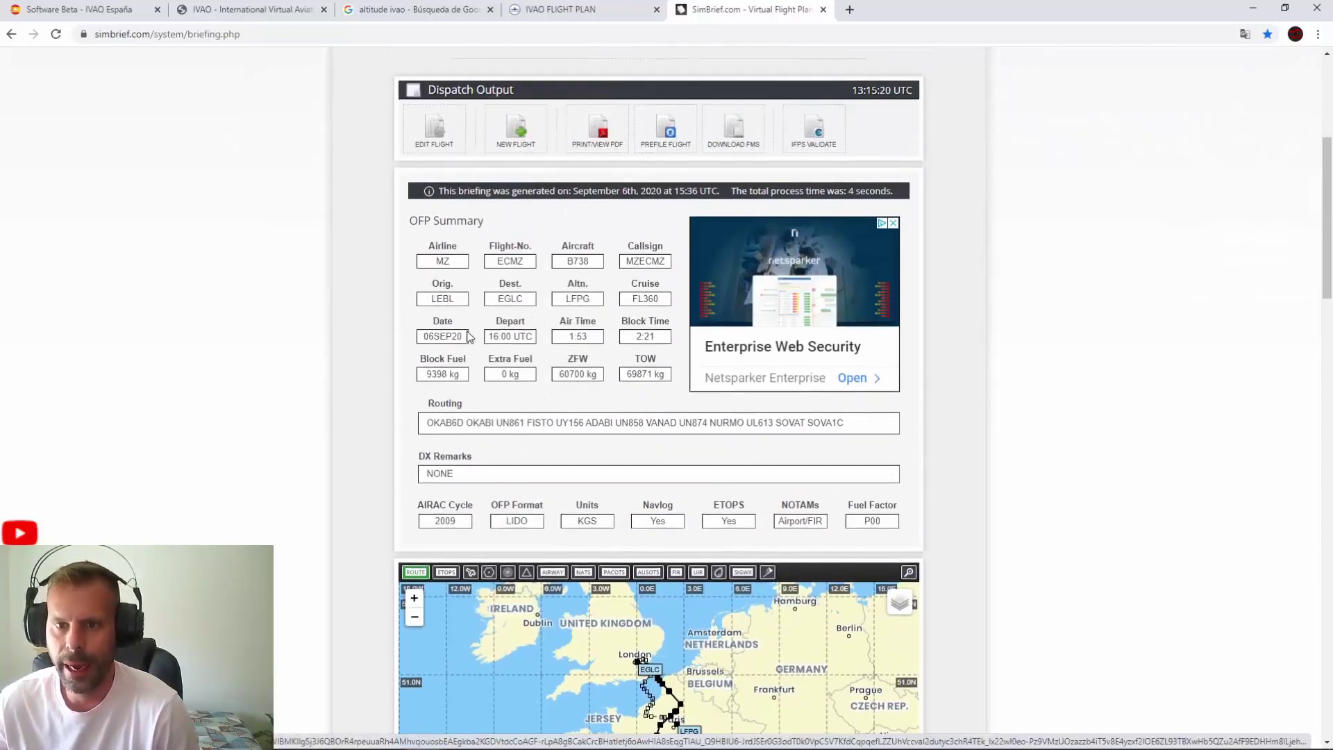
pyautogui.moveTo(1328, 235)
pyautogui.mouseDown()
pyautogui.moveTo(1332, 462)
pyautogui.moveTo(1330, 215)
pyautogui.mouseUp()
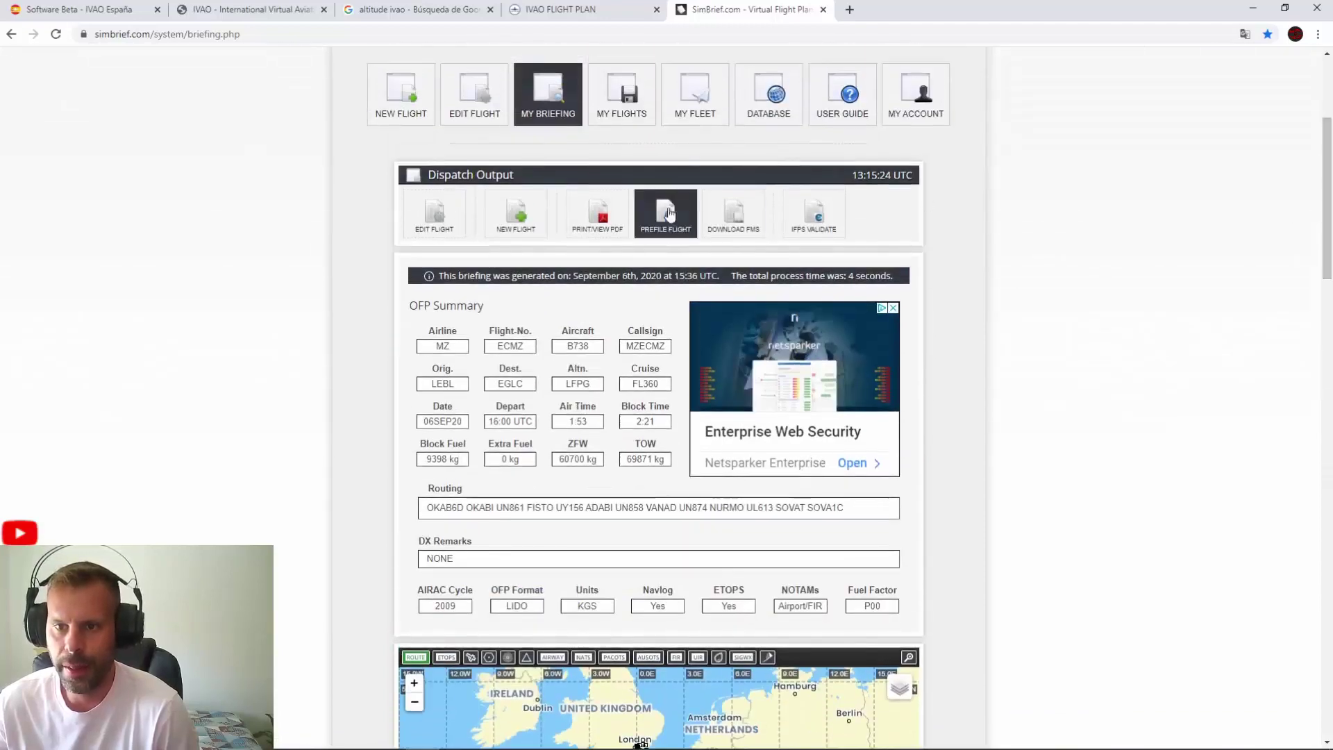
pyautogui.click(448, 225)
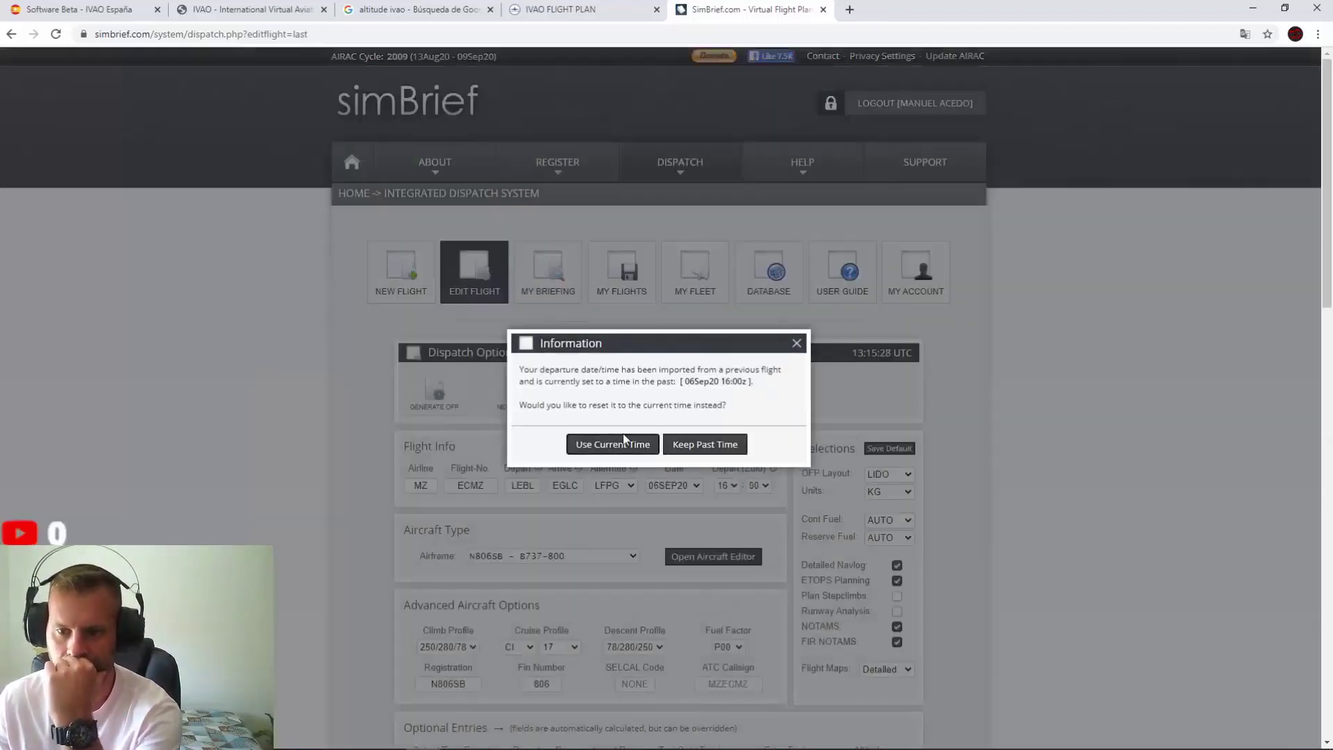
pyautogui.click(623, 441)
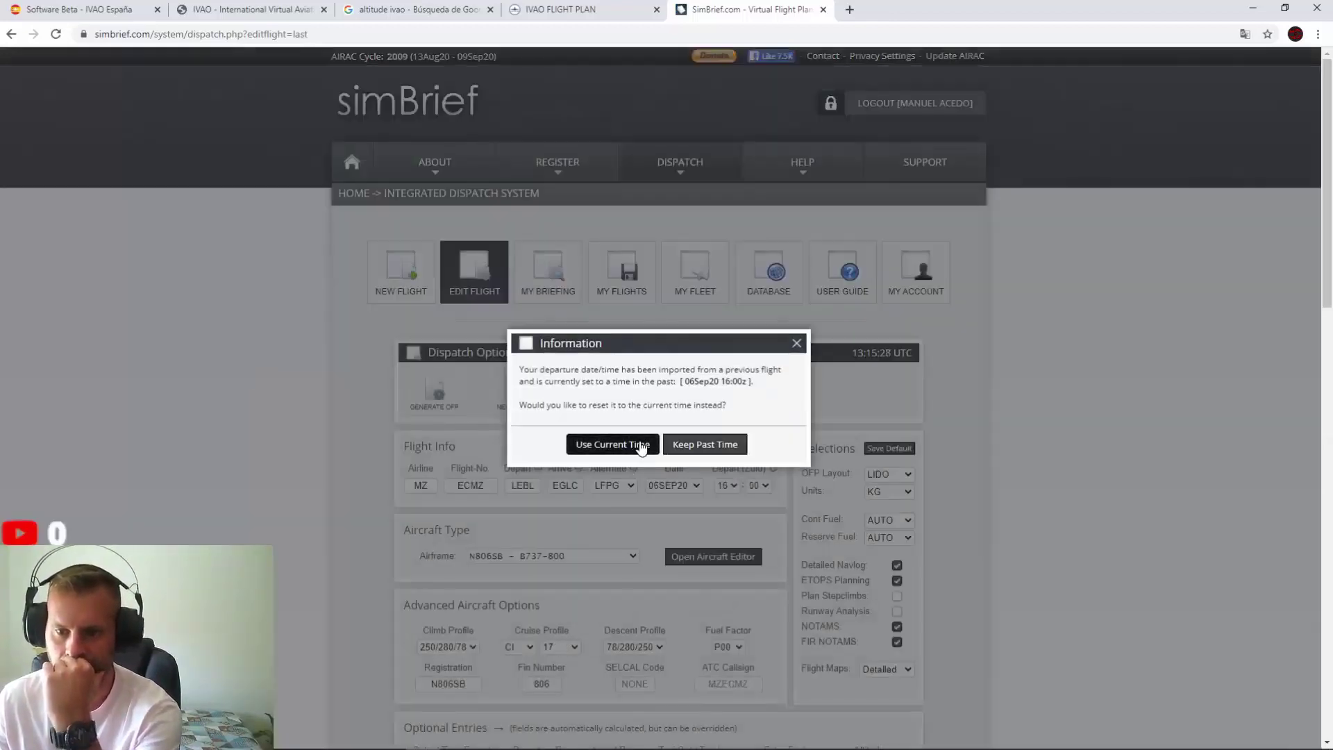
# Check the dispatch options of the LEBL to EGLC flight and generate the operational flight plan
pyautogui.scroll(-3, 377, 435)
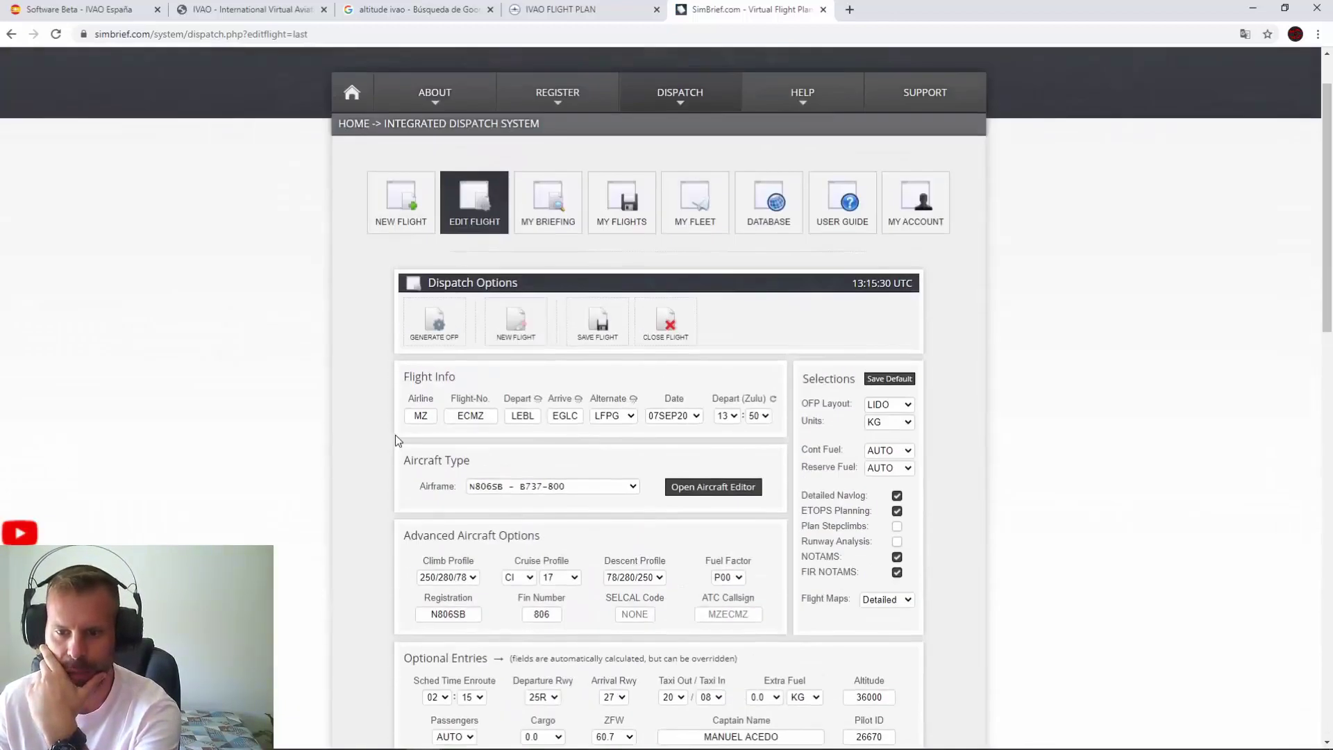
pyautogui.scroll(-4, 394, 435)
pyautogui.scroll(1, 403, 310)
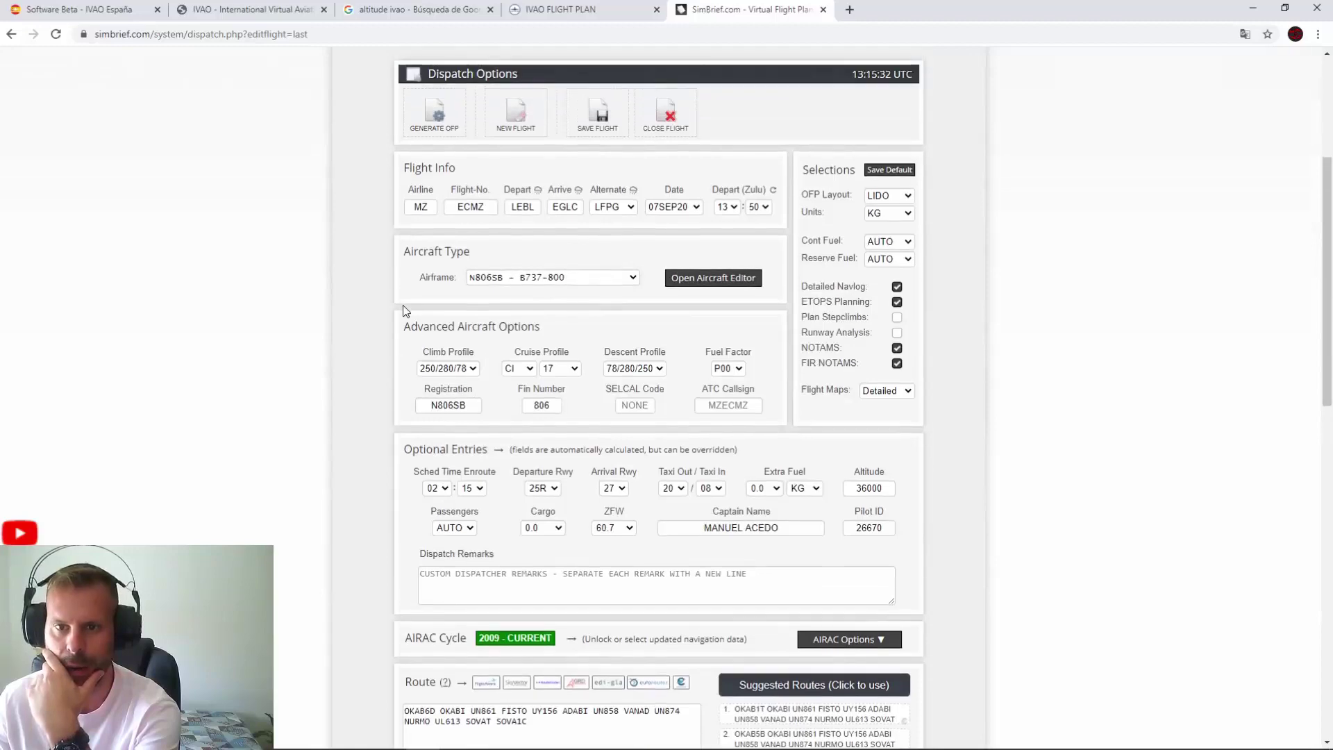
pyautogui.click(445, 205)
pyautogui.scroll(-5, 378, 327)
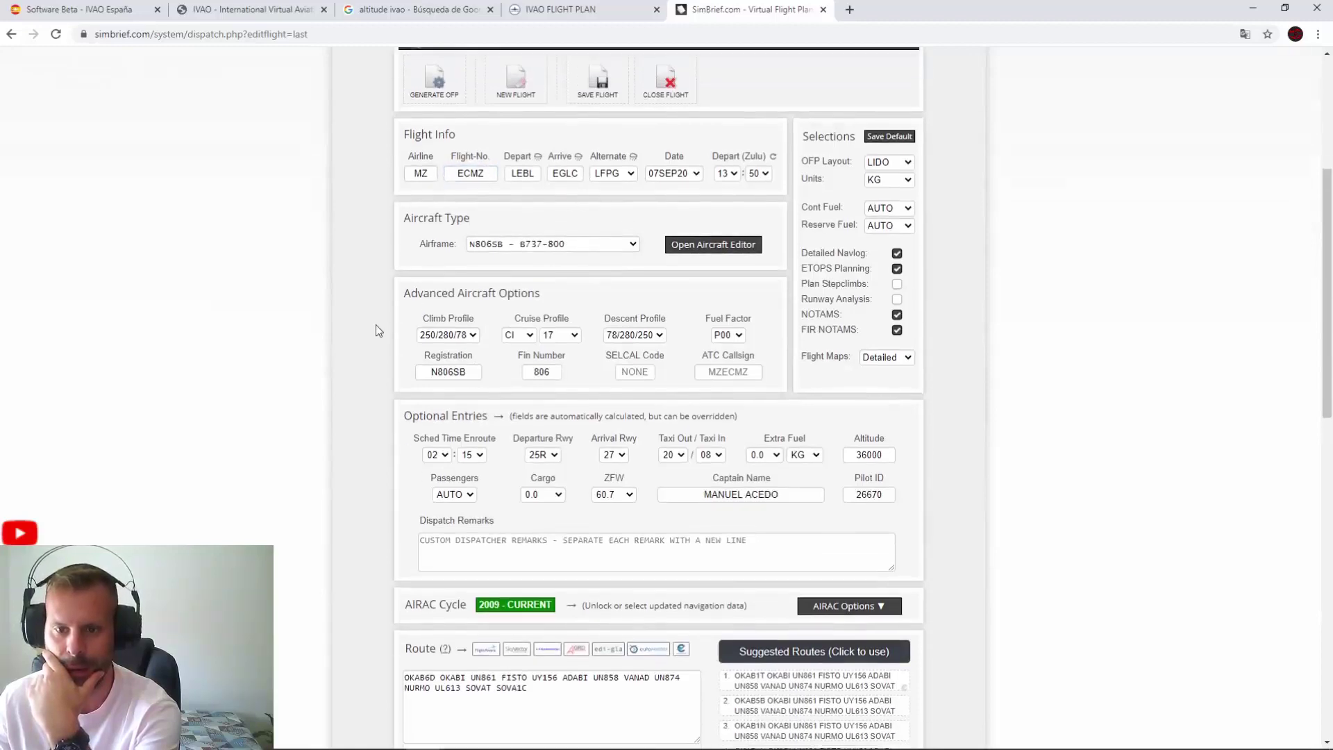
pyautogui.scroll(5, 367, 401)
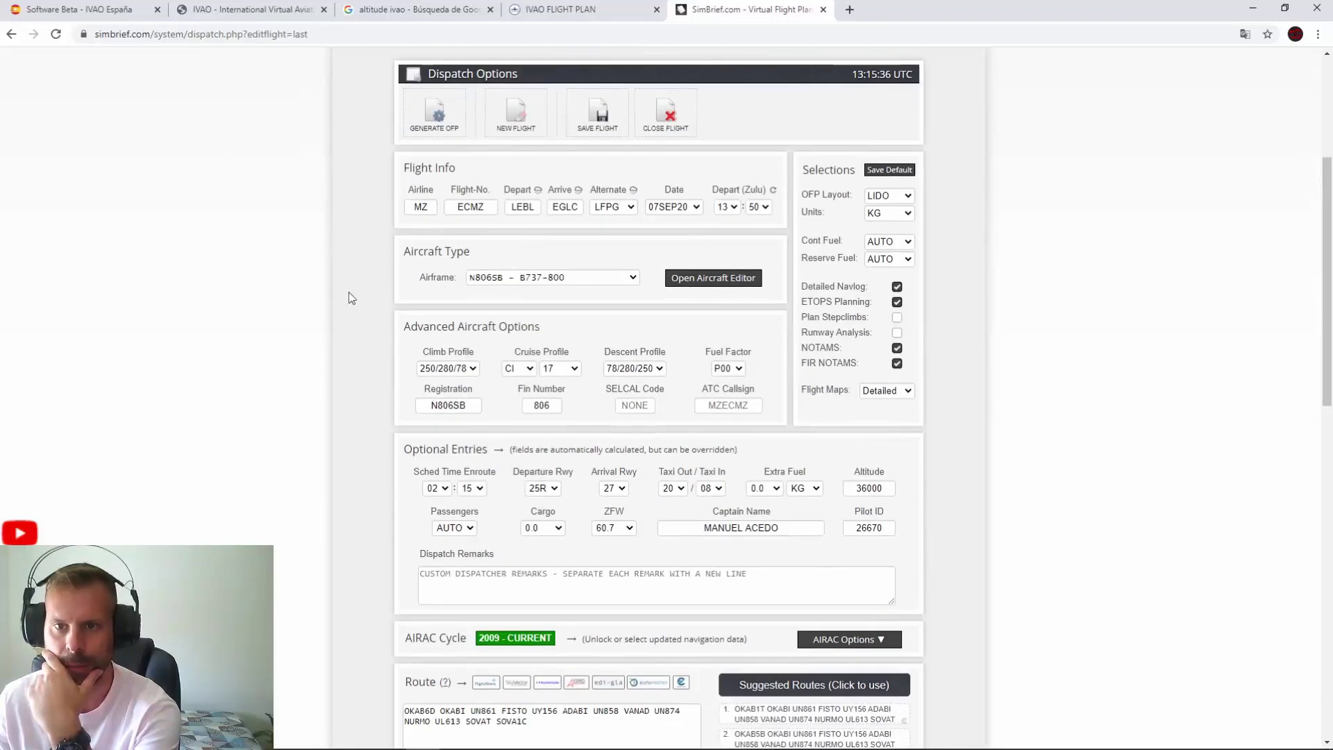
pyautogui.click(435, 111)
pyautogui.click(639, 441)
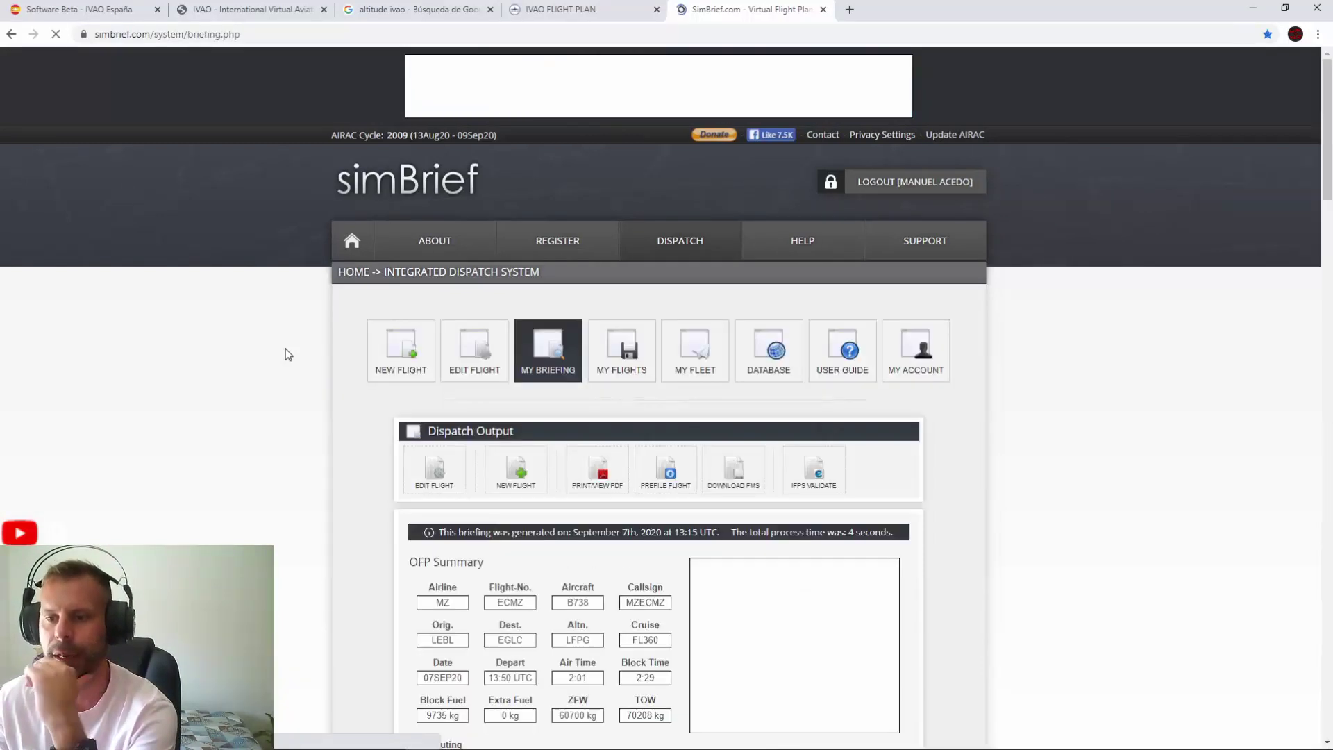
# Download the flight plan in IVAO/XIVAP format as Default.fpl and return to the IVAO flight plan form
pyautogui.moveTo(1328, 167); pyautogui.dragTo(1327, 532)
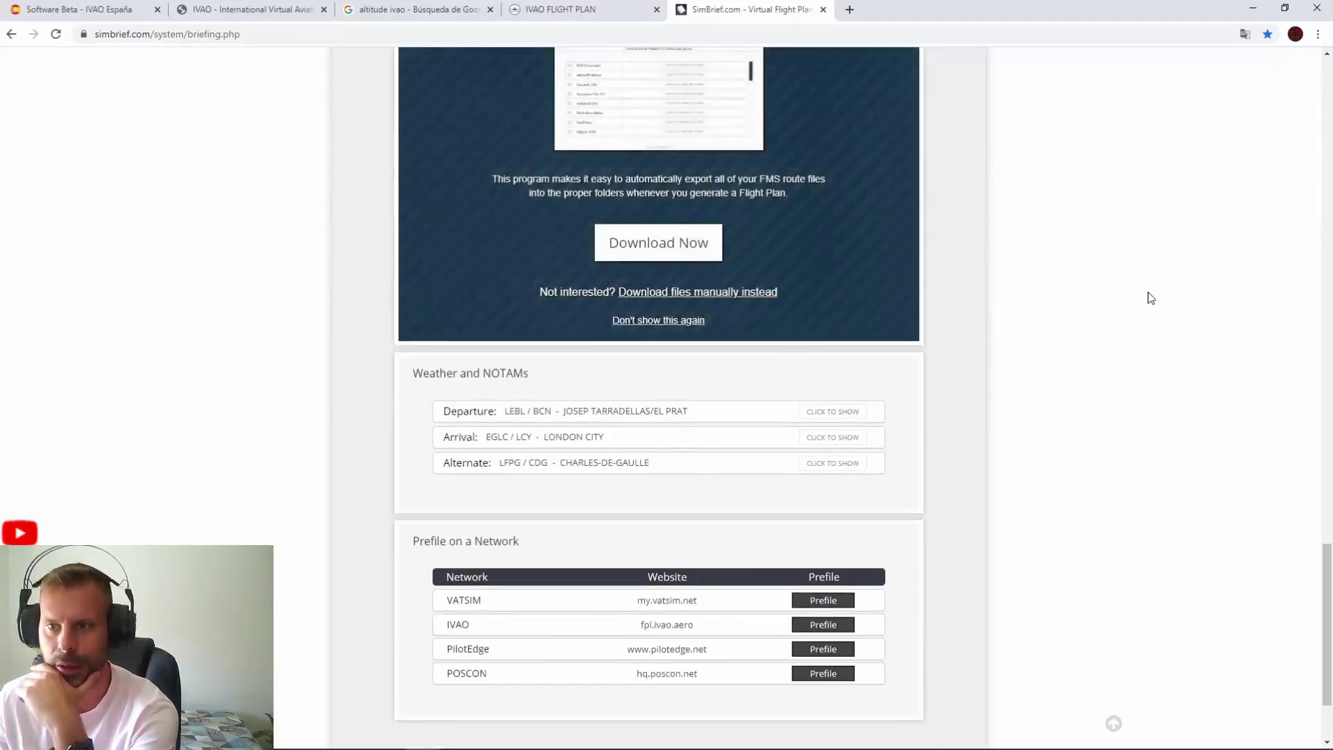
pyautogui.scroll(3, 1150, 297)
pyautogui.click(906, 149)
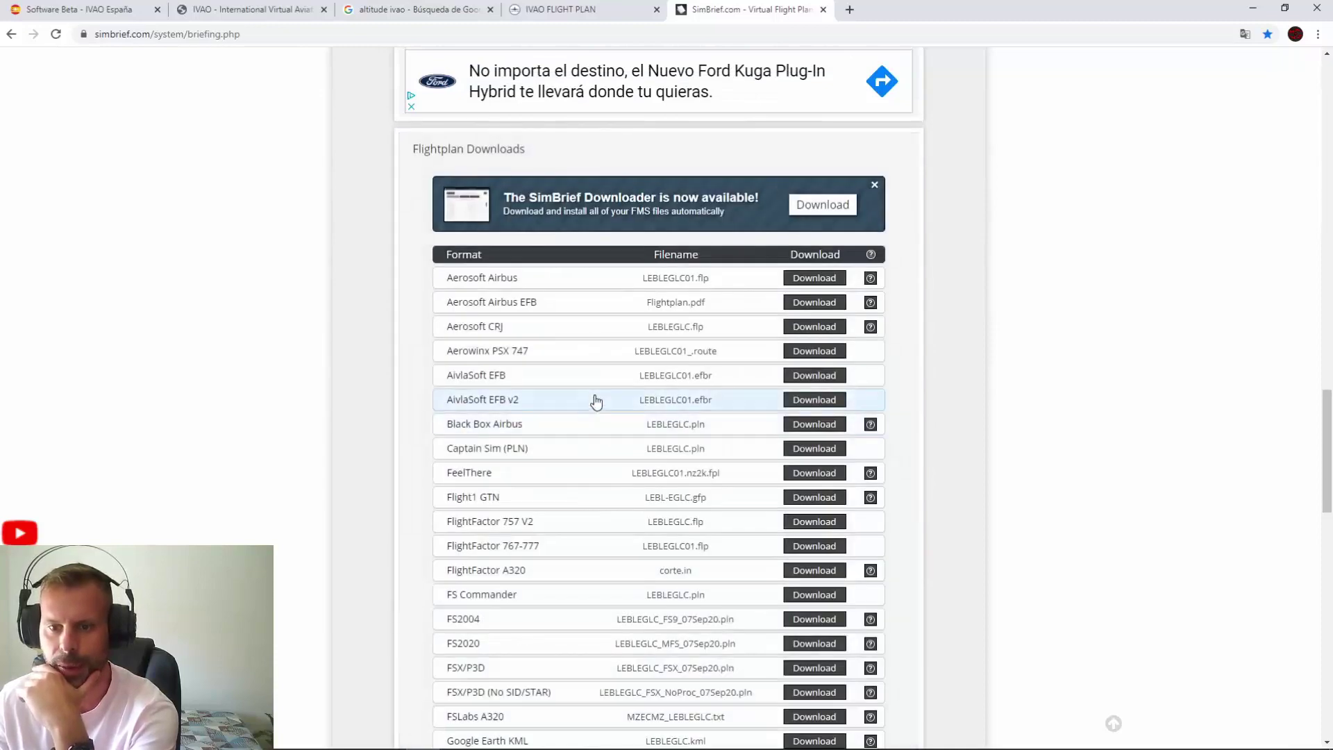
pyautogui.scroll(-2, 793, 416)
pyautogui.scroll(-3, 767, 427)
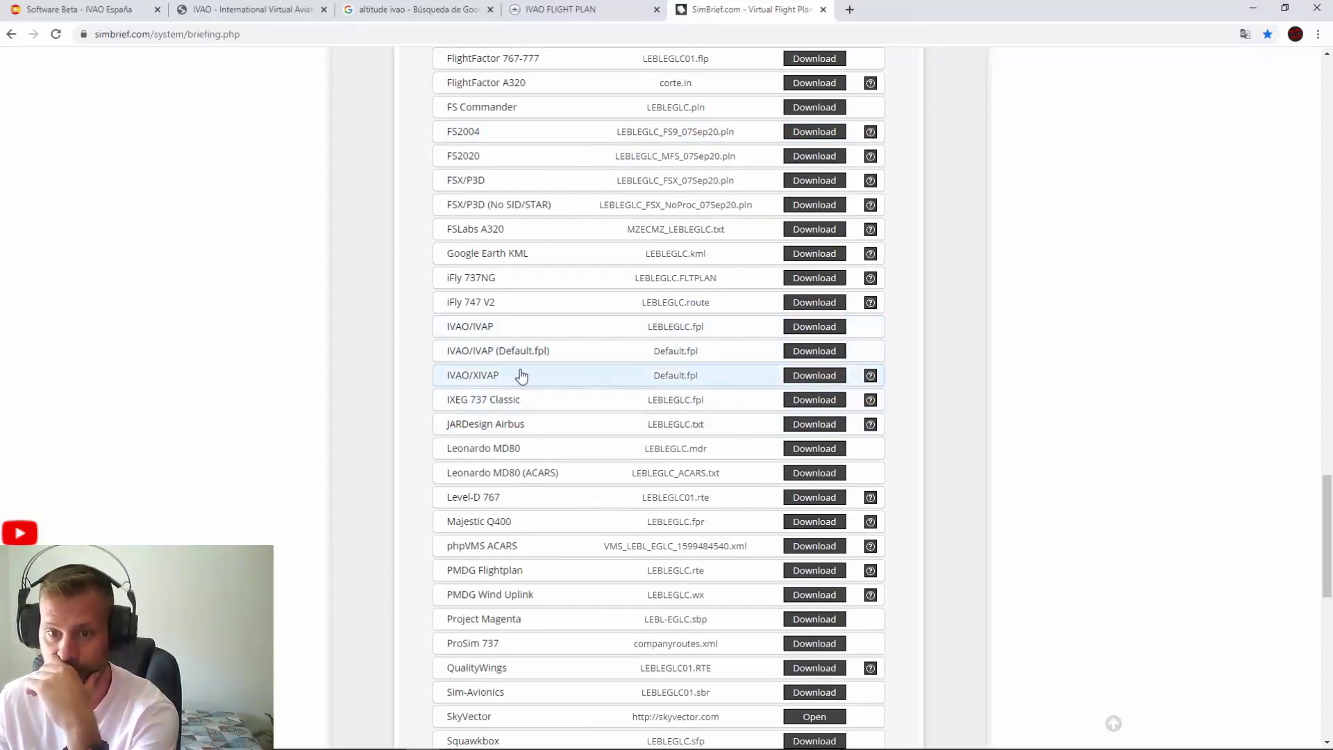
pyautogui.click(812, 378)
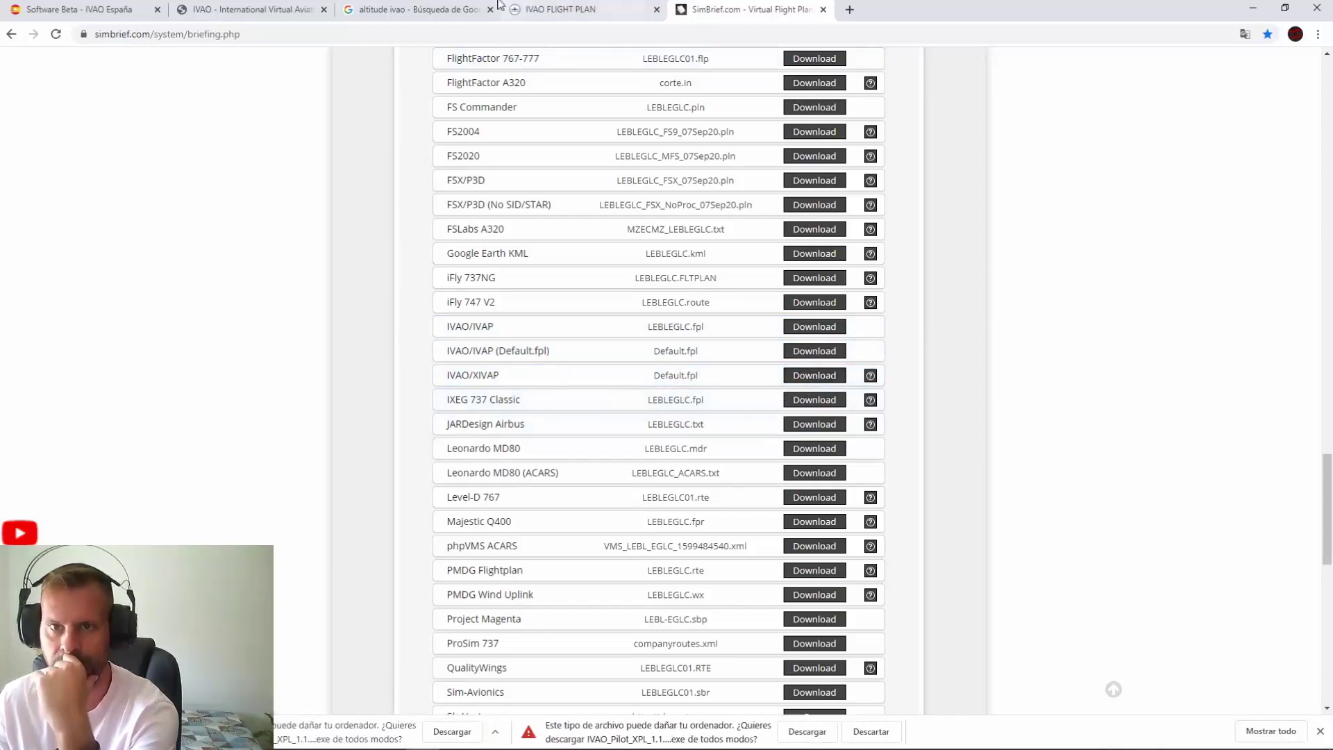
pyautogui.click(579, 6)
# Try to import a flight plan from ICAO FPL with its text left blank
pyautogui.click(673, 116)
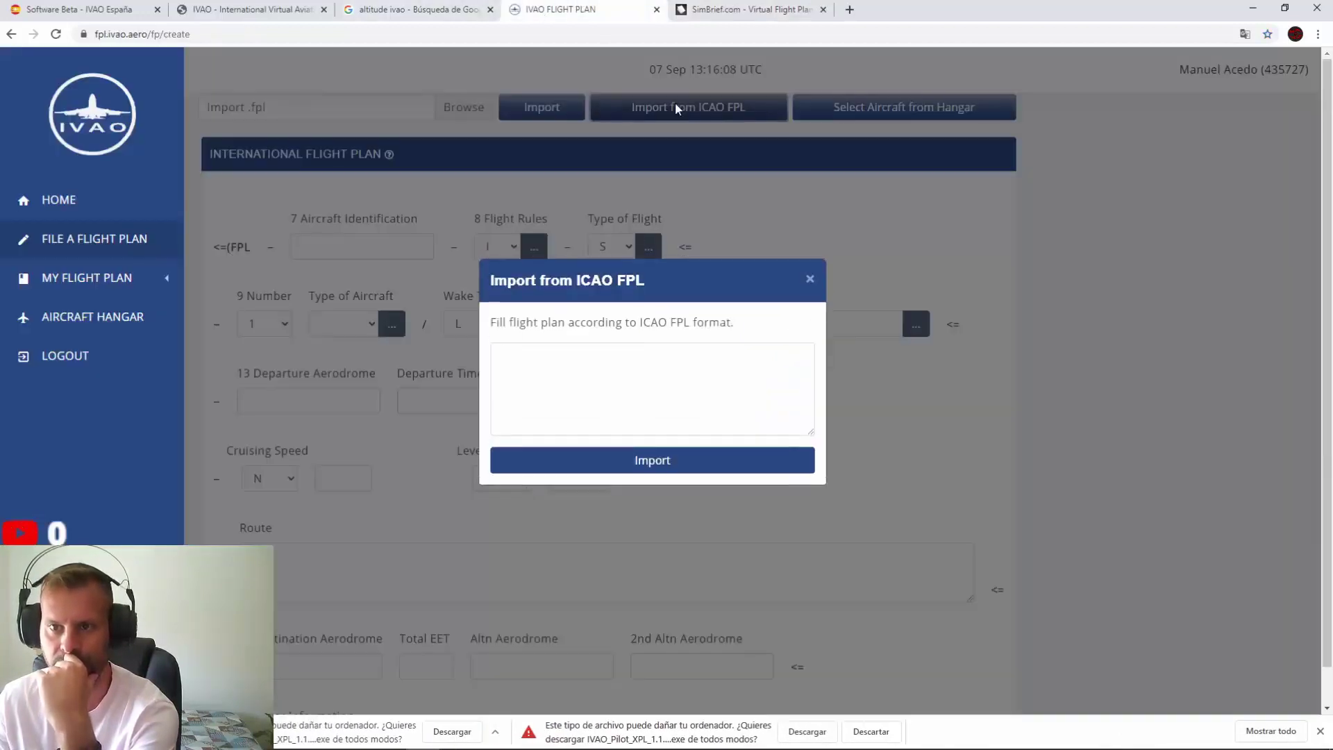
pyautogui.click(646, 410)
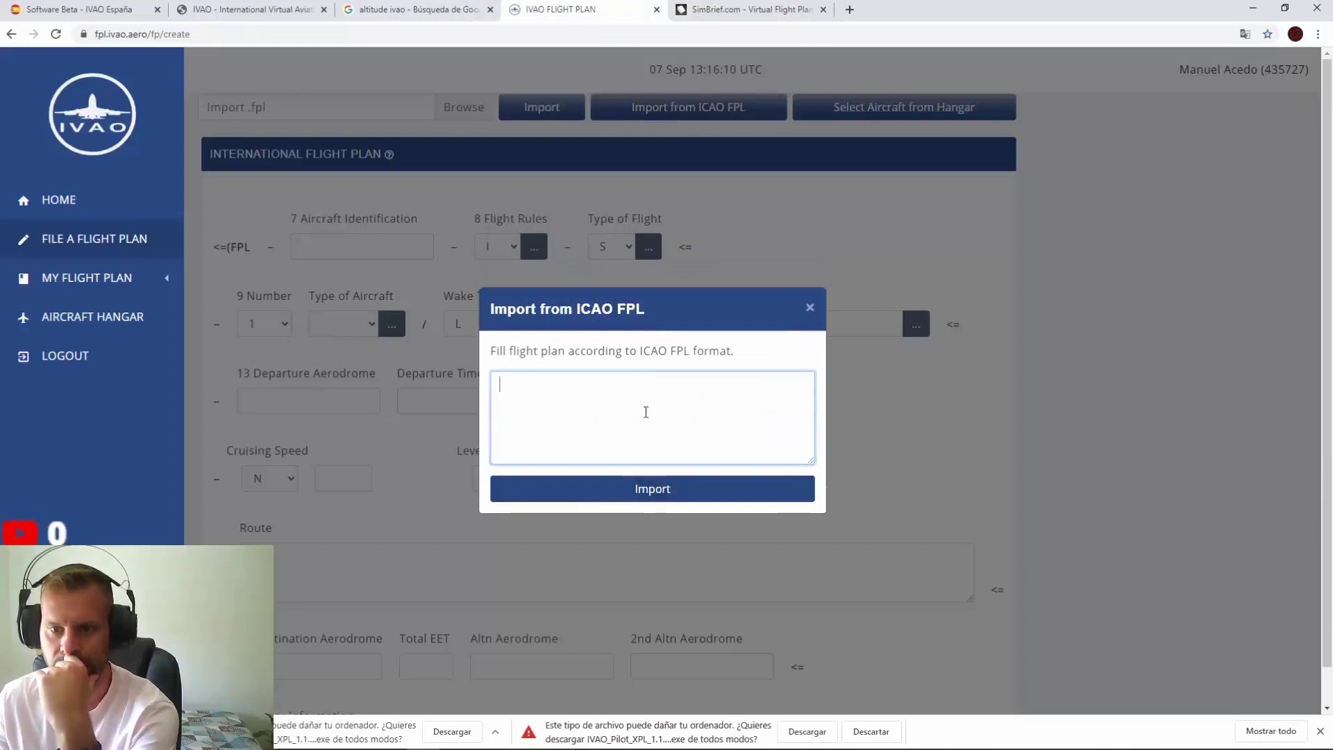
pyautogui.click(657, 490)
pyautogui.click(652, 489)
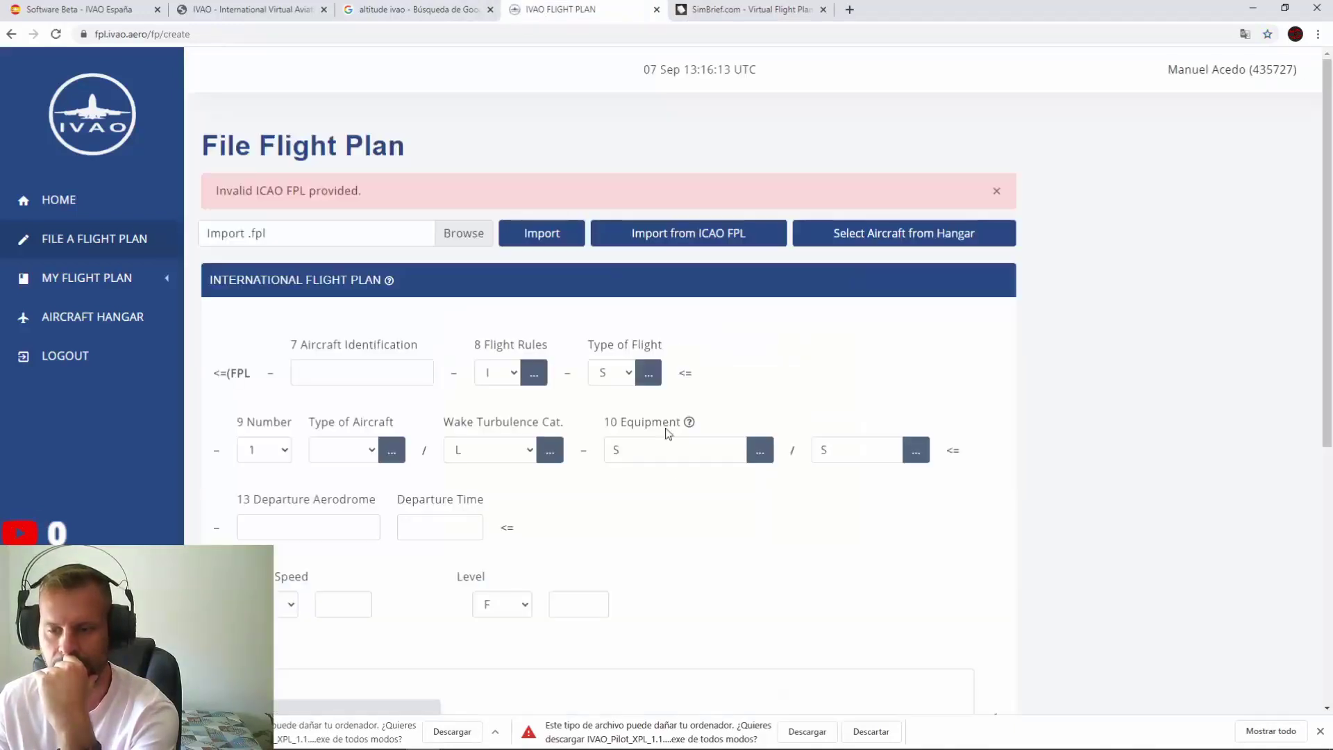
# Choose Default.fpl from the Descargas folder and import it into the flight plan form
pyautogui.click(562, 244)
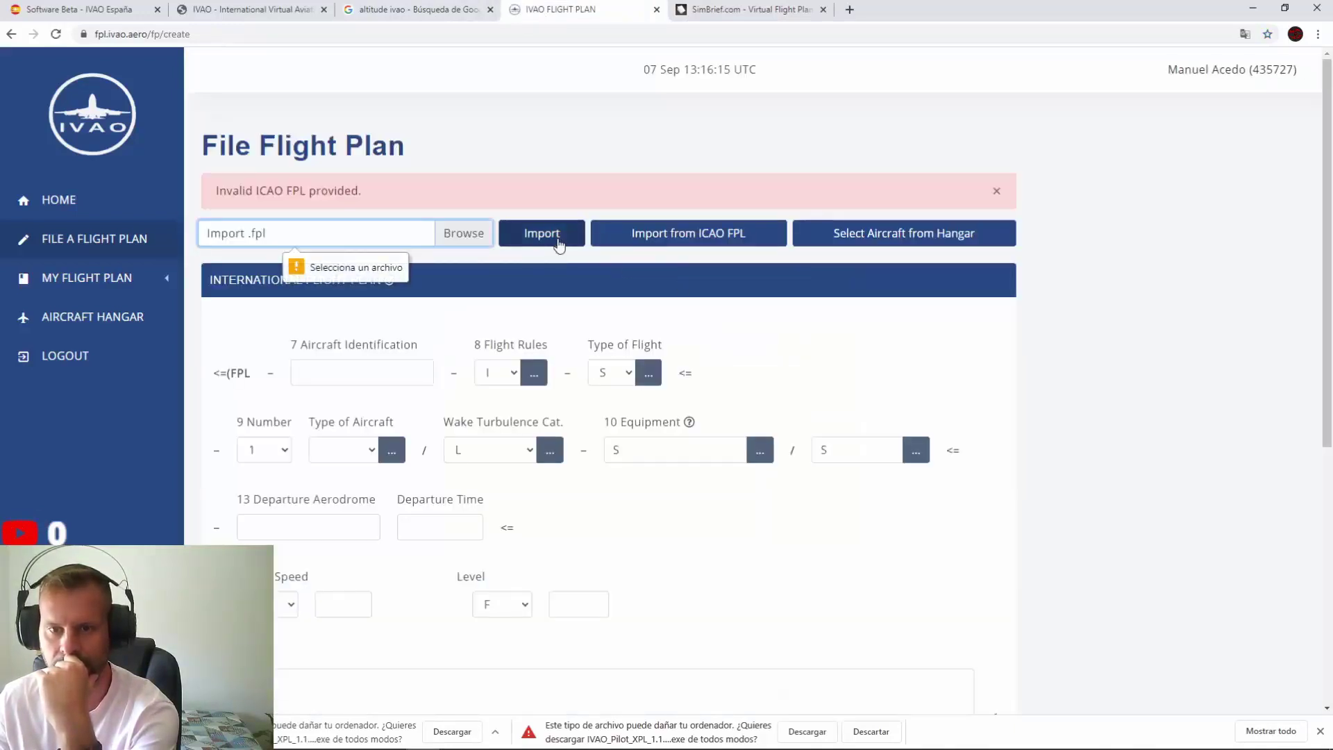
pyautogui.click(388, 237)
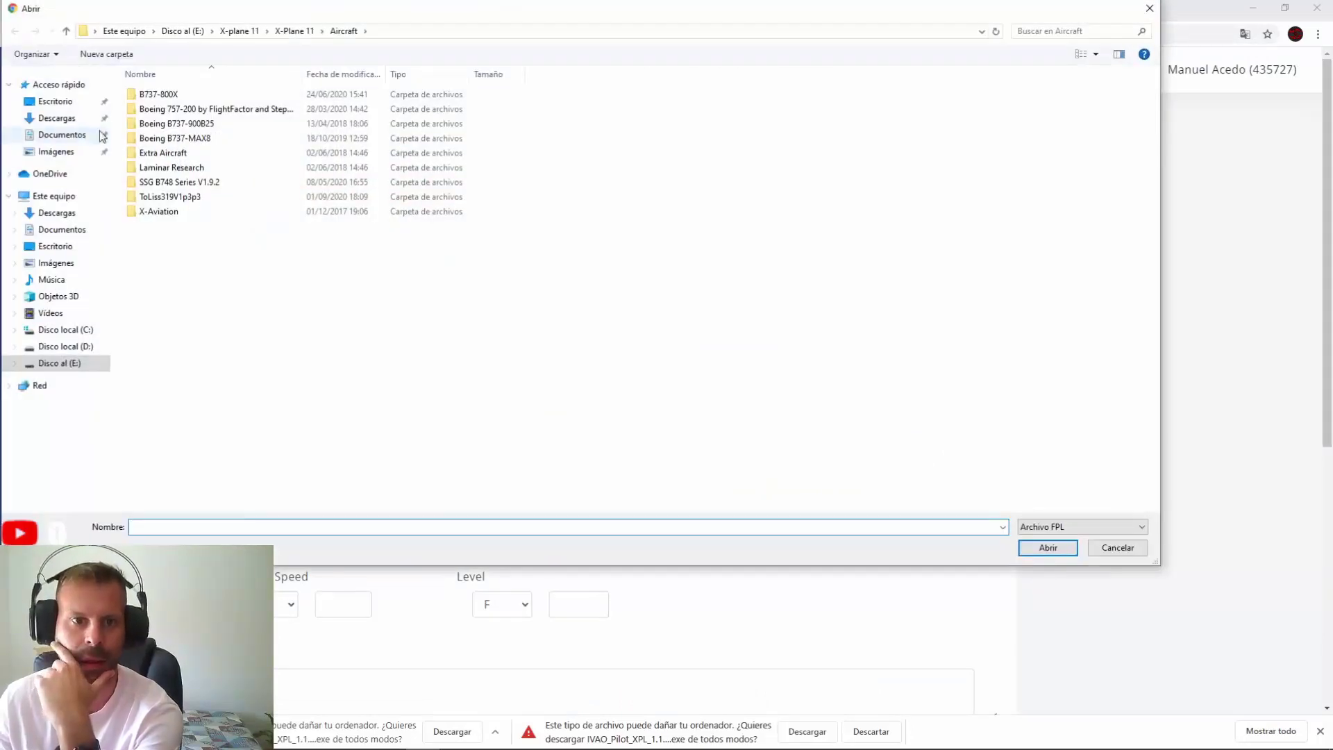
pyautogui.click(57, 118)
pyautogui.click(152, 141)
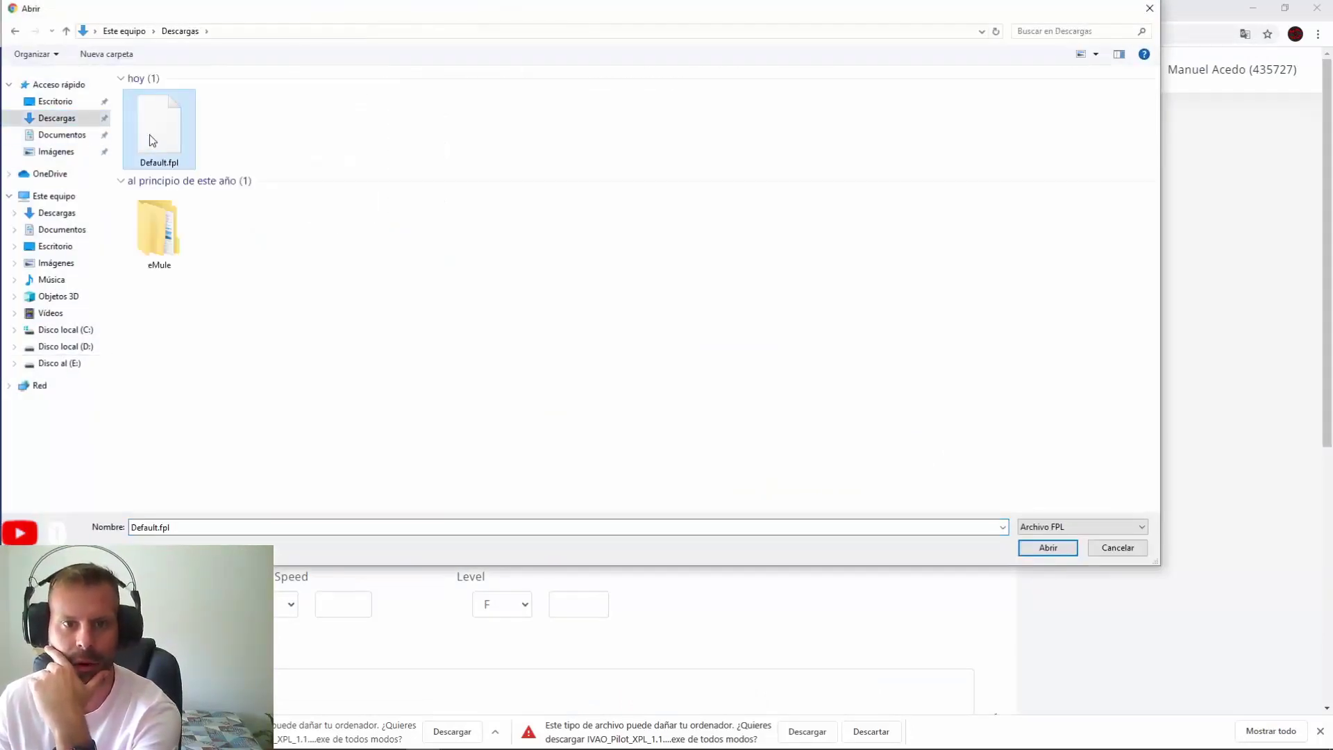
pyautogui.doubleClick(153, 141)
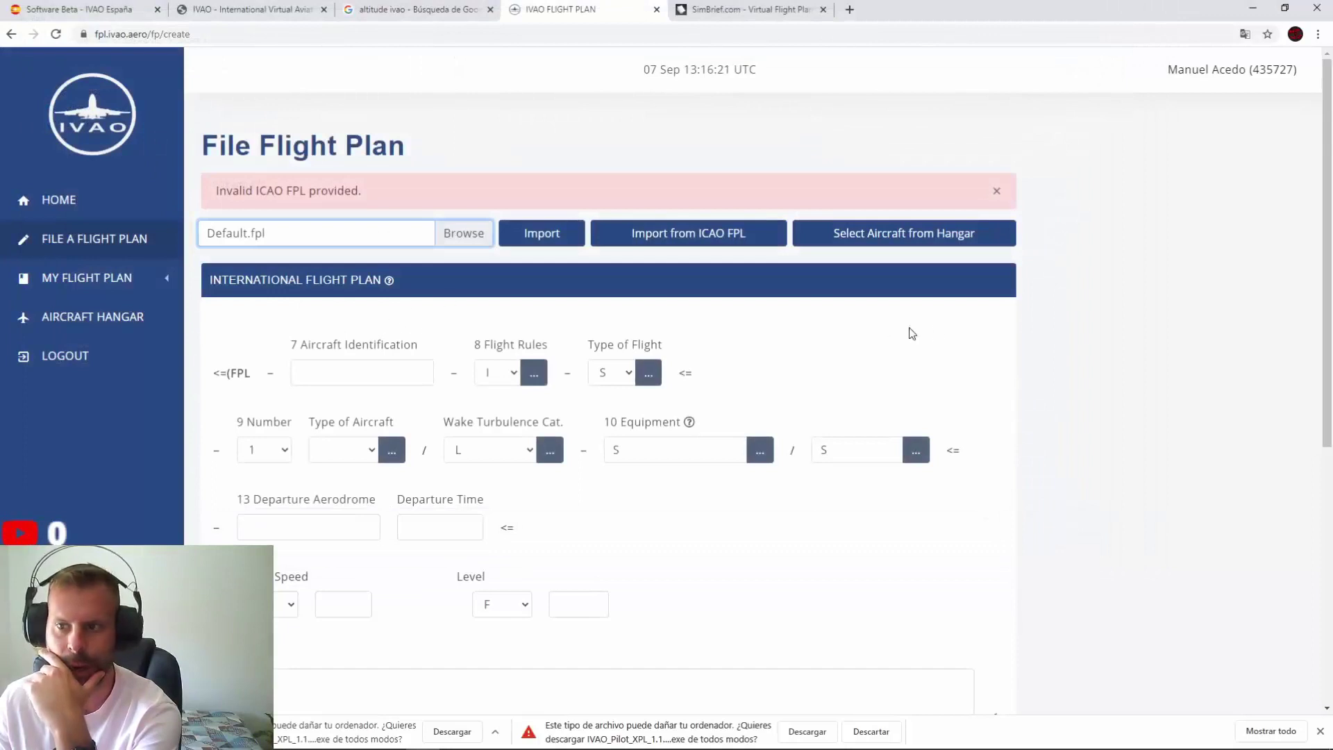
pyautogui.click(684, 237)
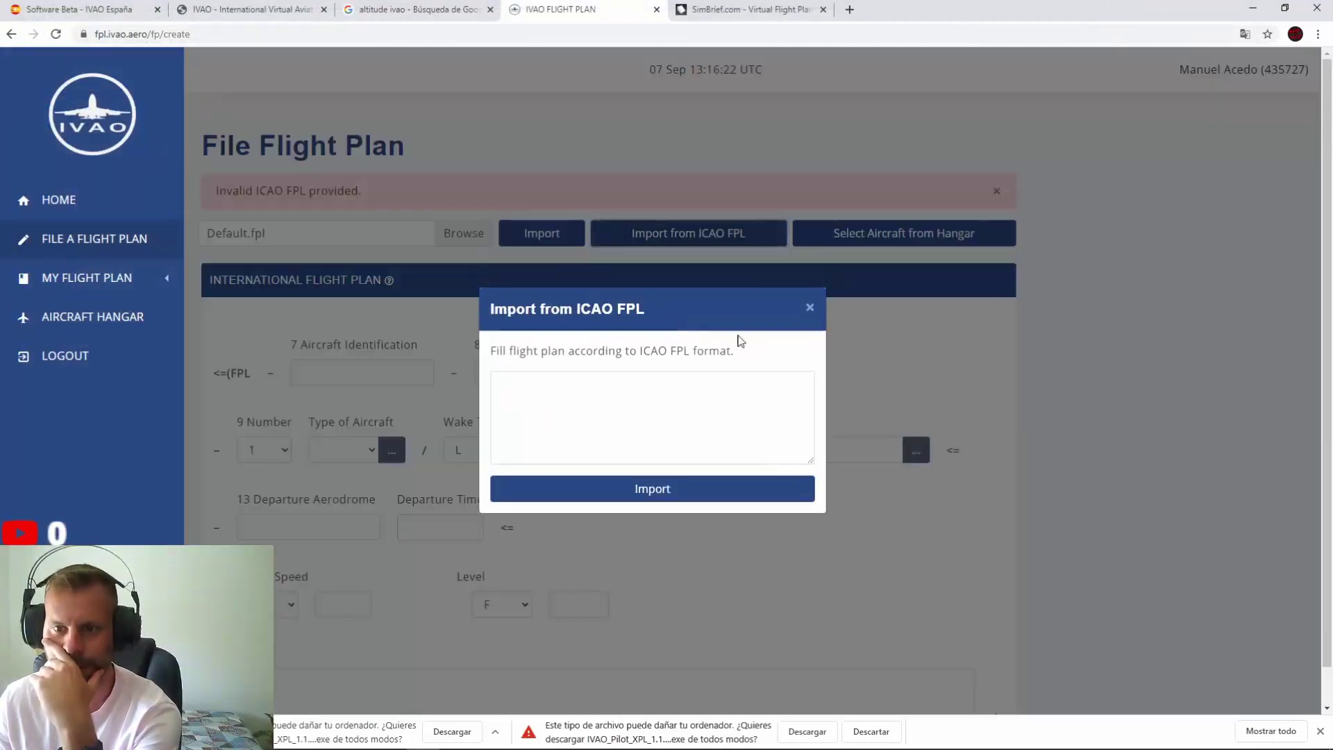
pyautogui.click(810, 309)
pyautogui.click(539, 235)
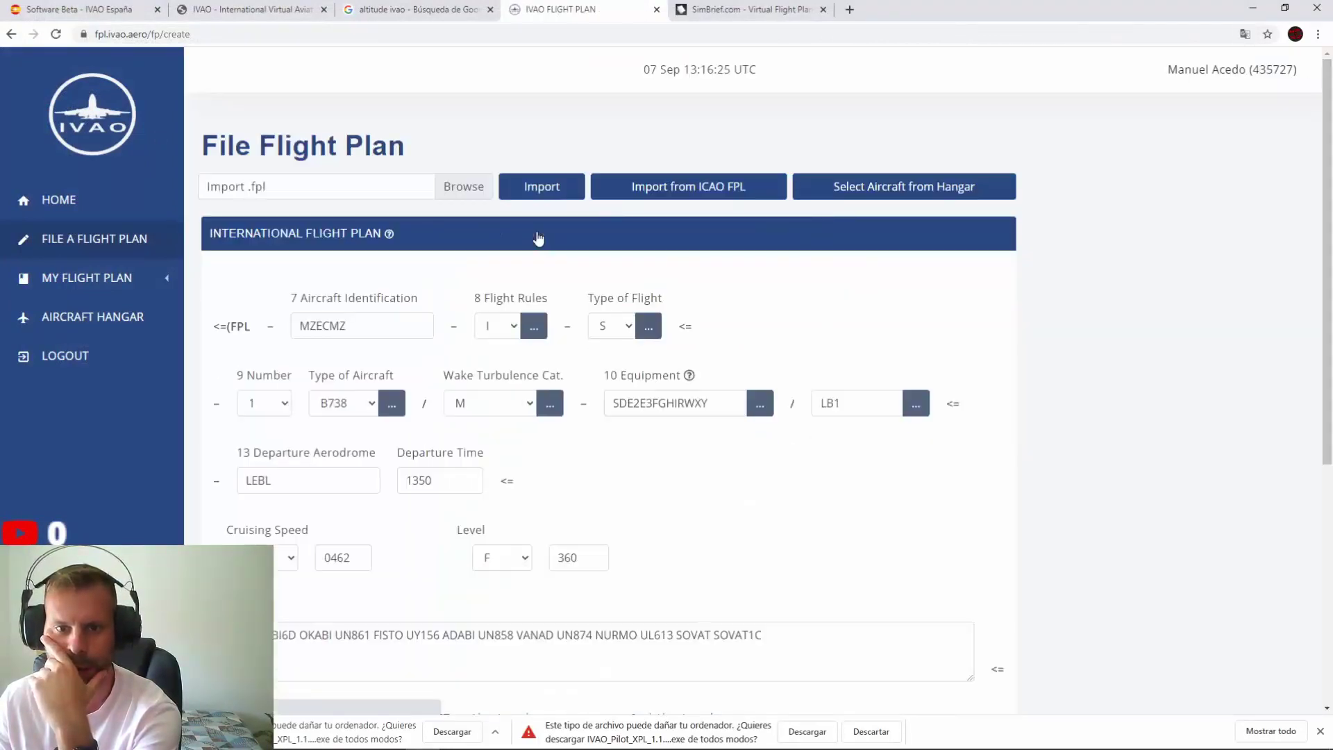
# Review the imported flight plan, set its aircraft identification to ECWMZ and submit it
pyautogui.scroll(-2, 755, 334)
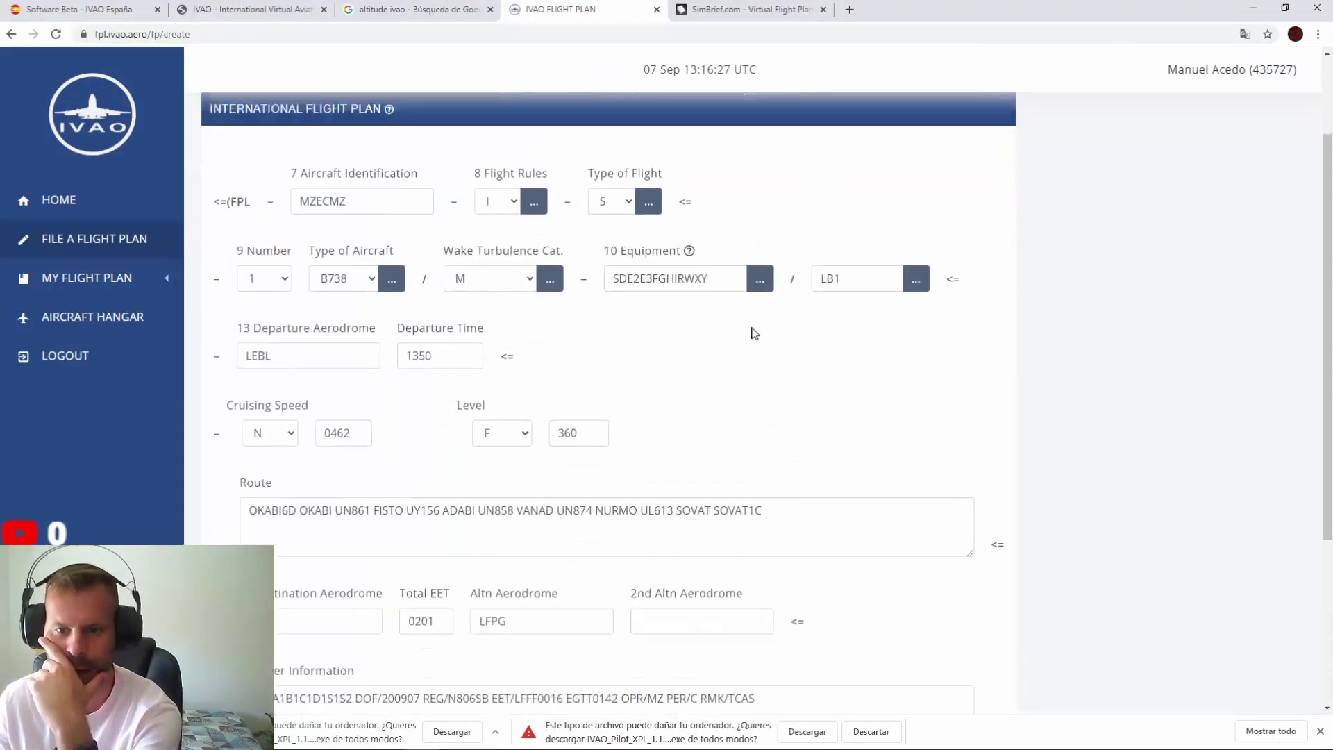
pyautogui.scroll(-4, 755, 333)
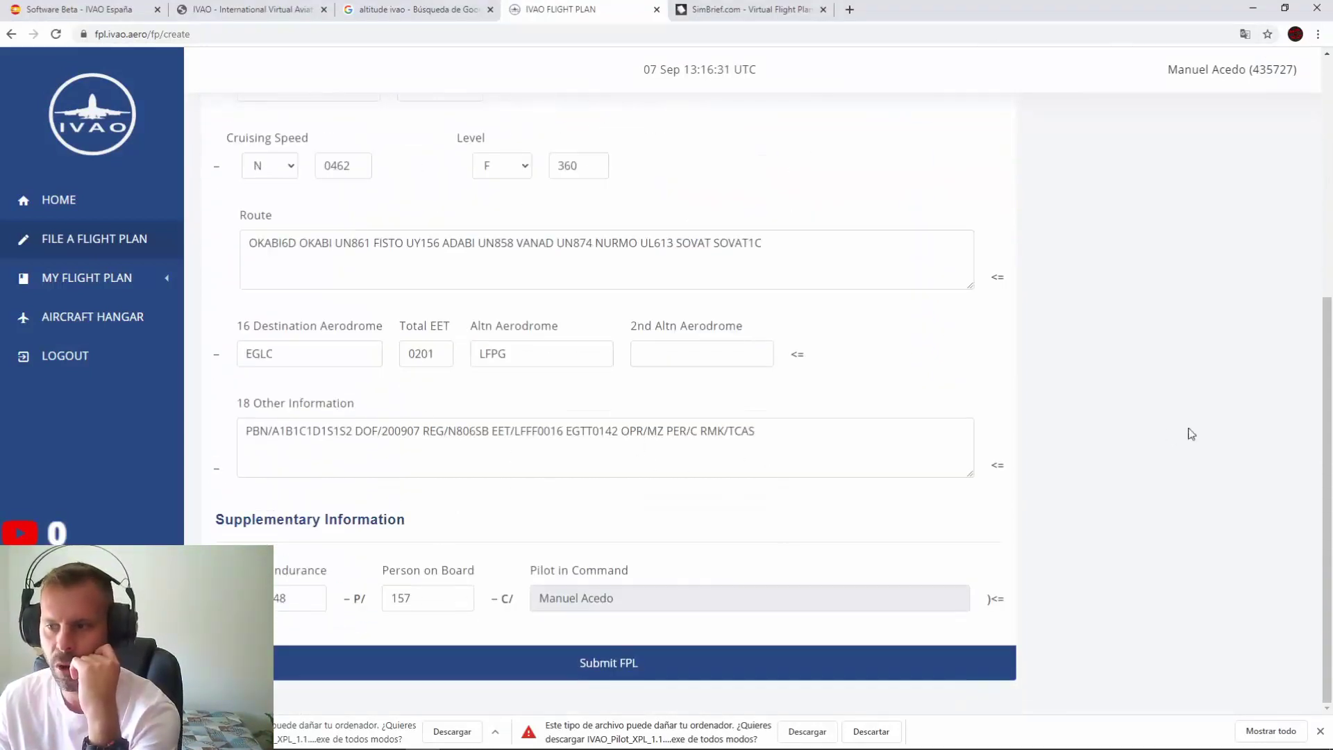
pyautogui.moveTo(1322, 440); pyautogui.dragTo(1332, 211)
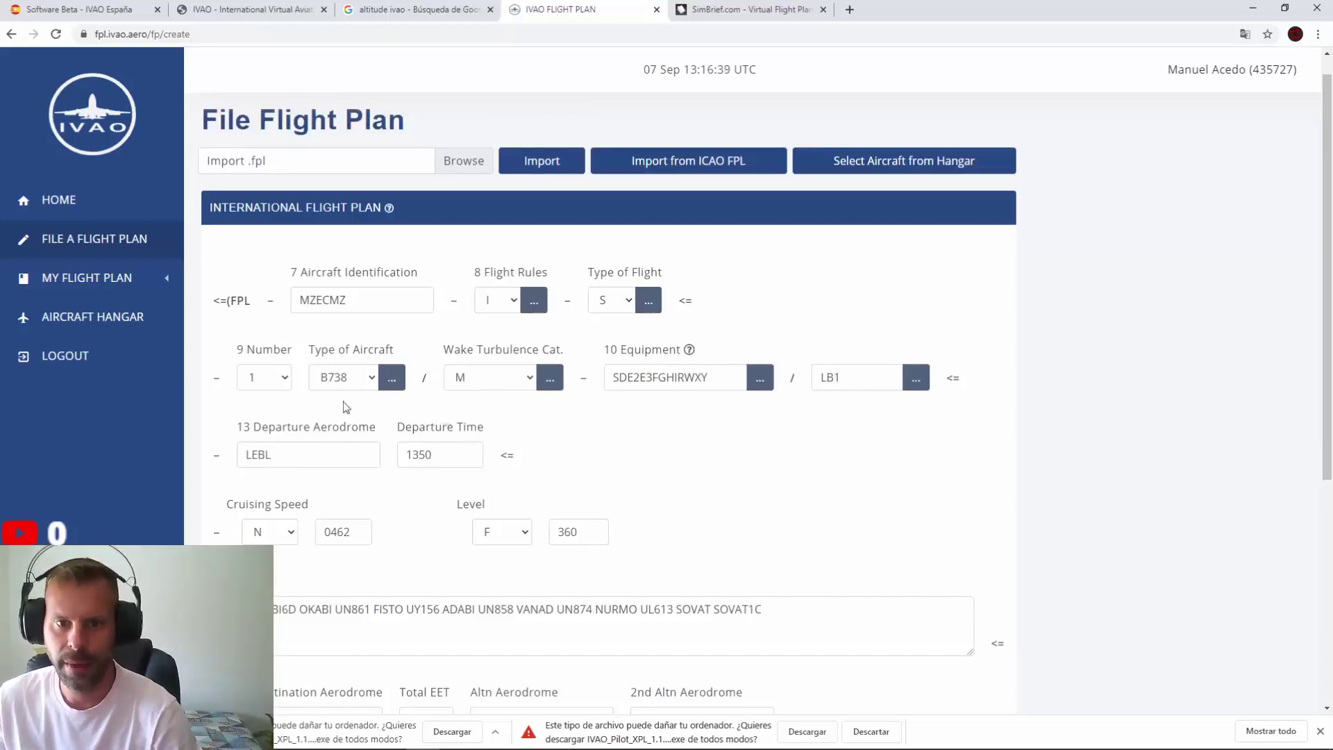
pyautogui.scroll(-5, 317, 312)
pyautogui.scroll(6, 512, 295)
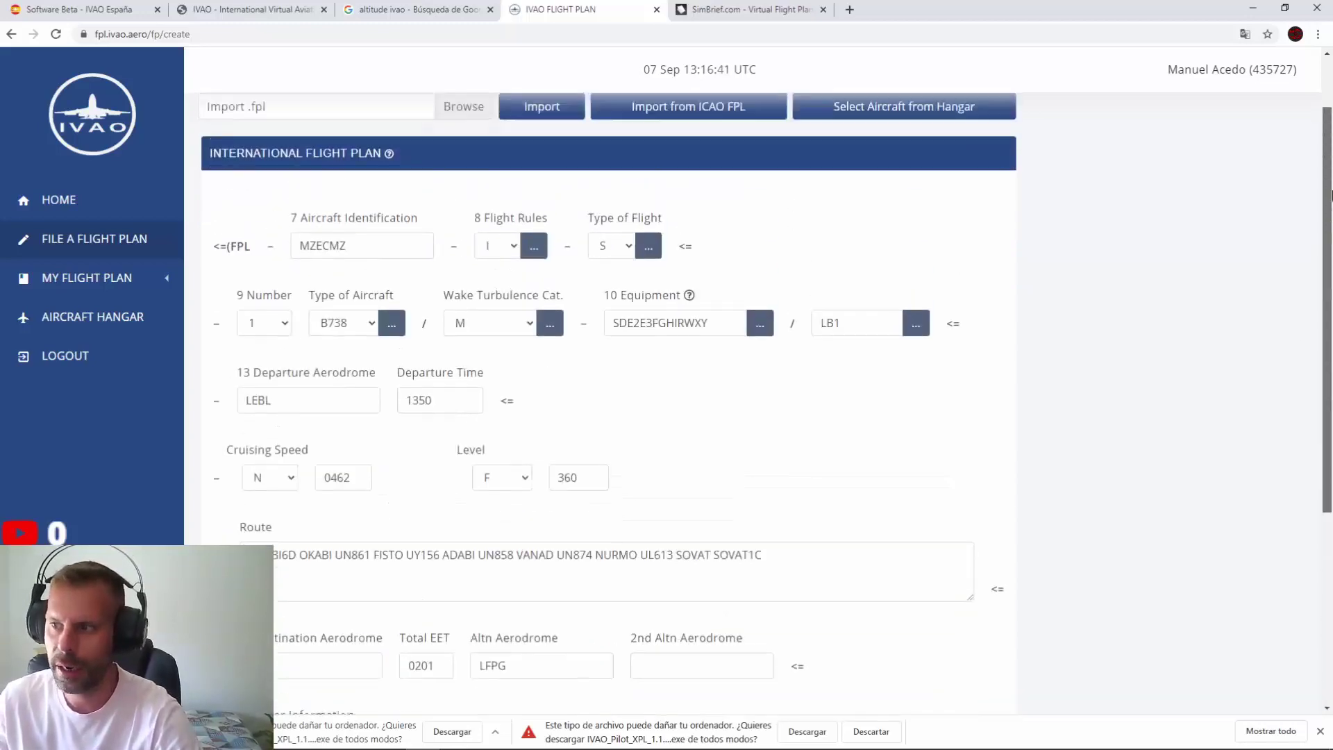
pyautogui.moveTo(377, 327); pyautogui.dragTo(255, 334)
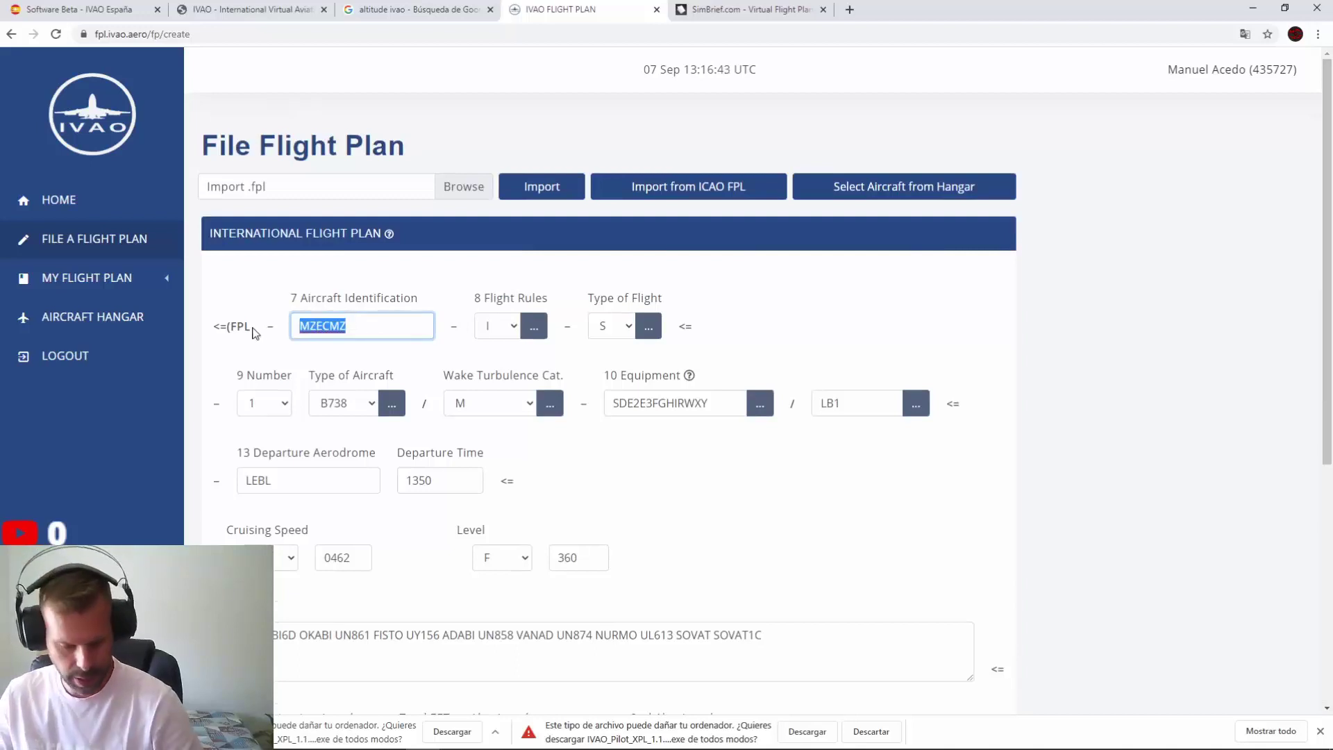
pyautogui.write('ECWMZ')
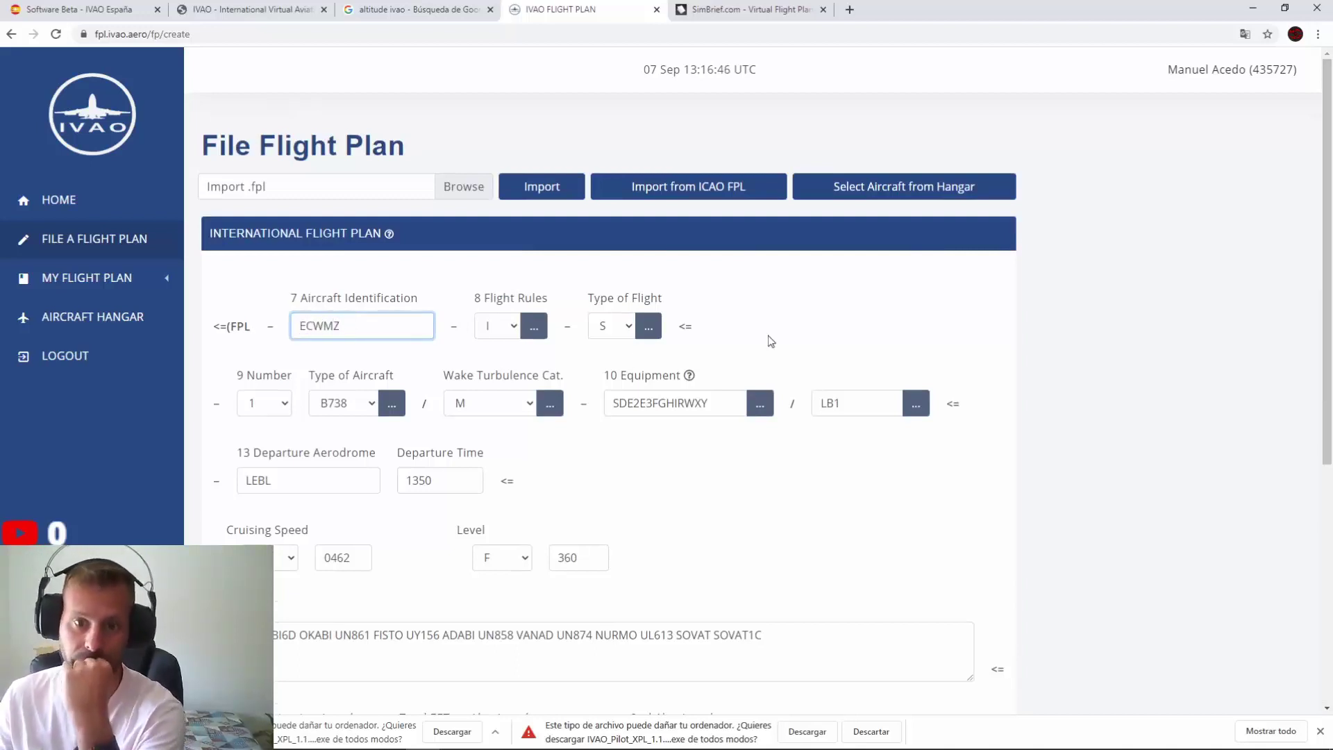
pyautogui.click(771, 341)
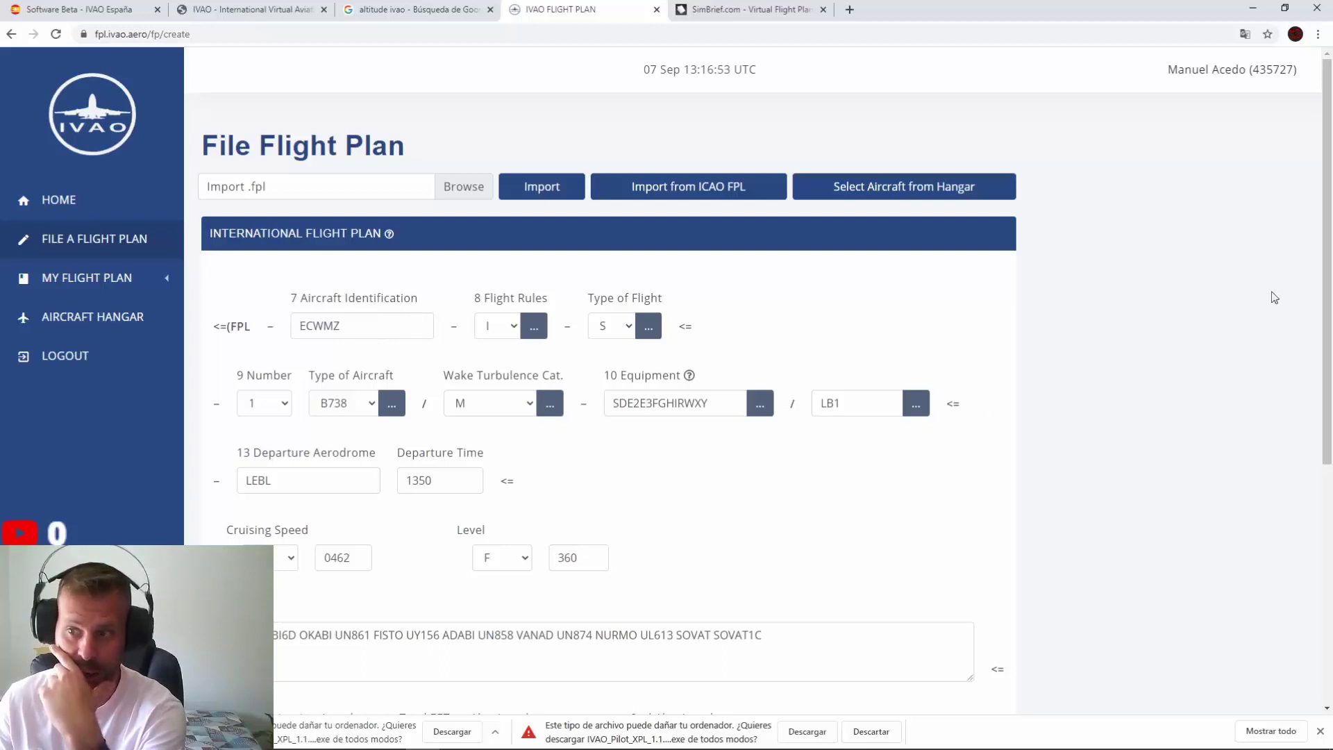
pyautogui.scroll(-6, 1328, 299)
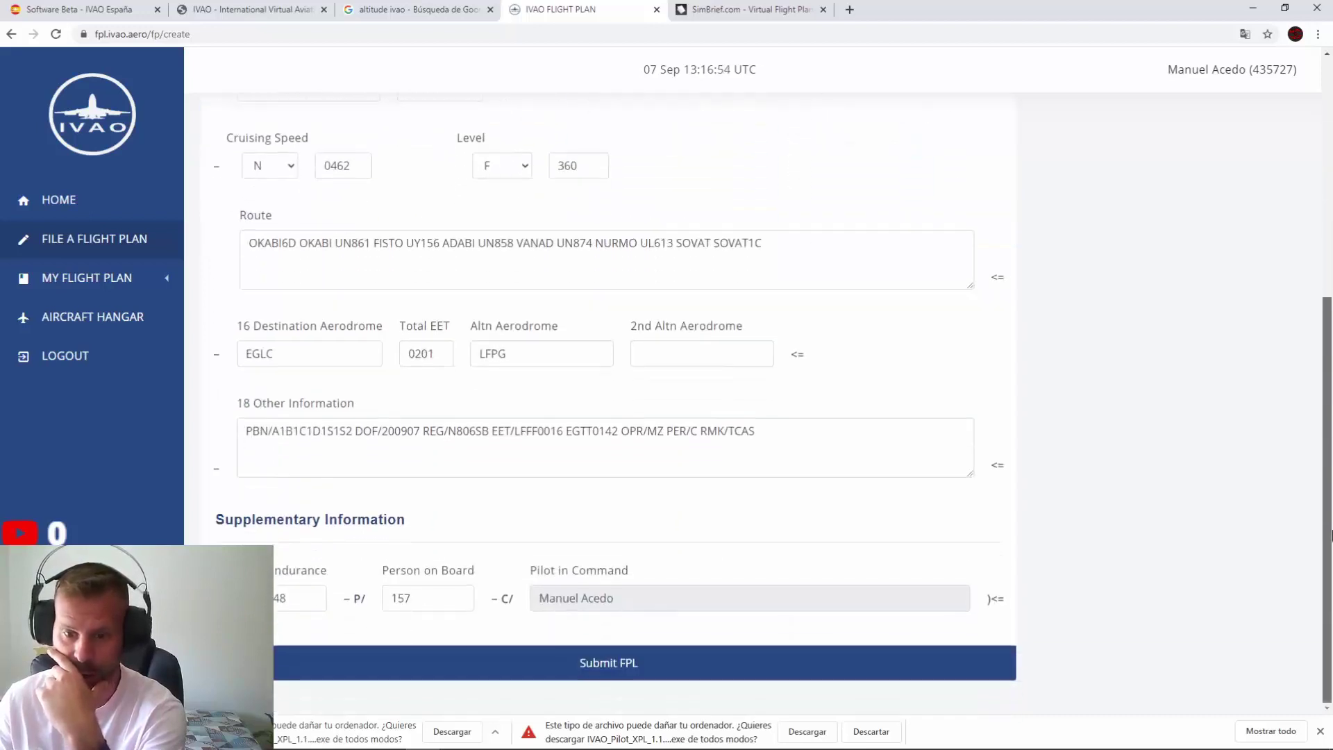
pyautogui.click(614, 676)
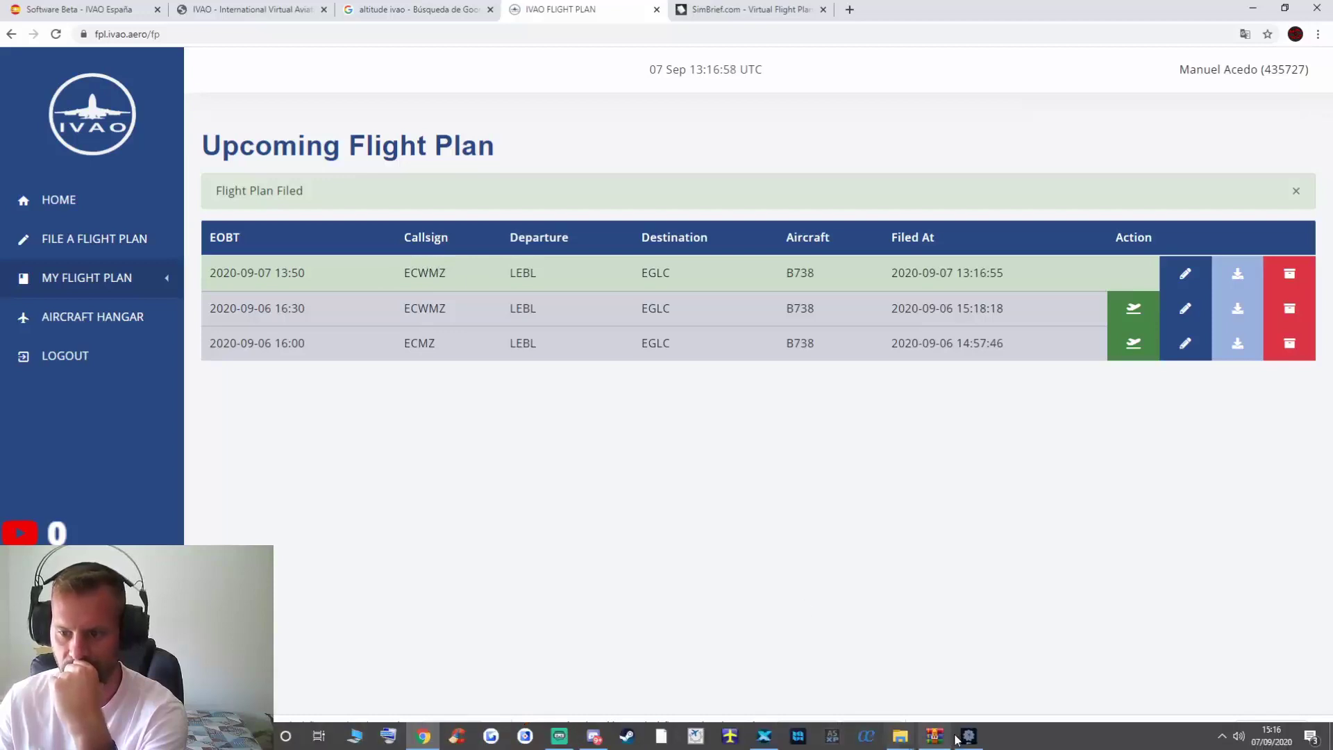
# Switch to the IVAO Altitude pilot client, dismiss its flight plan notice and place its window over the filed flight plan list
pyautogui.click(969, 738)
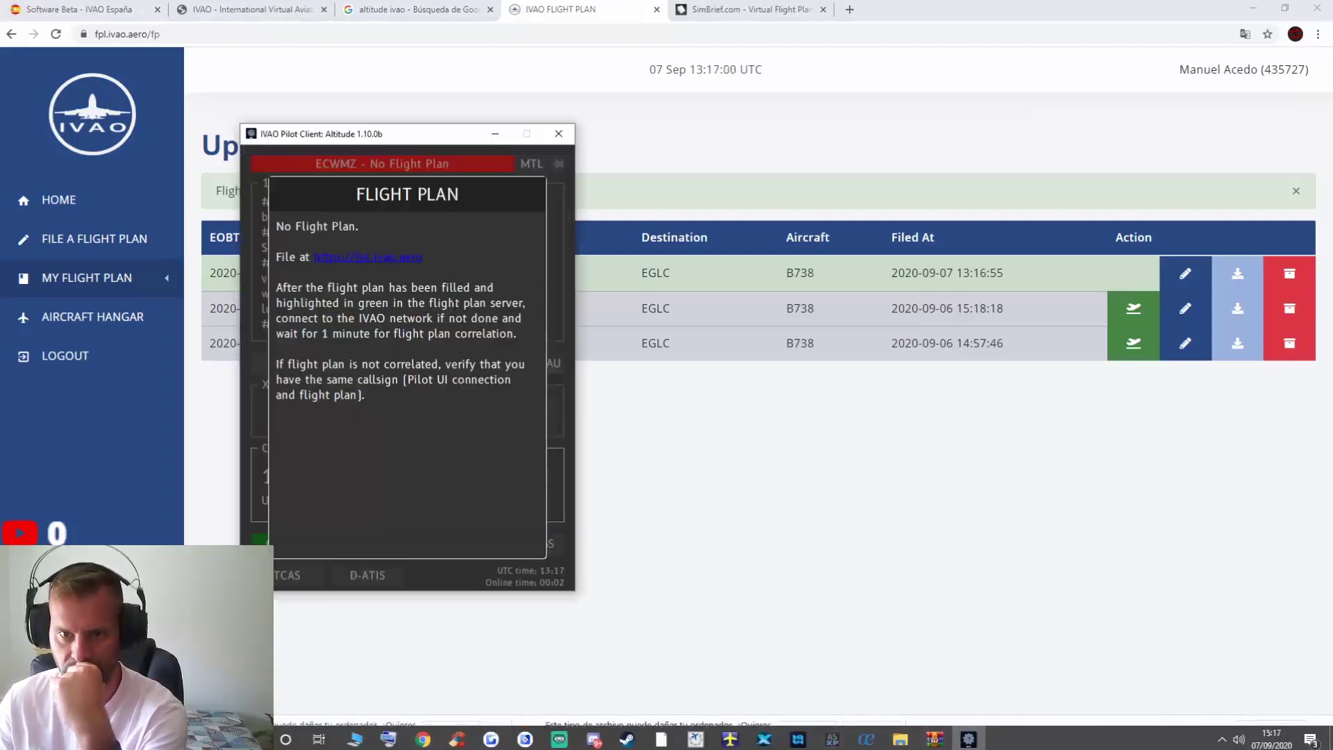
pyautogui.moveTo(382, 147); pyautogui.dragTo(402, 326)
pyautogui.click(905, 523)
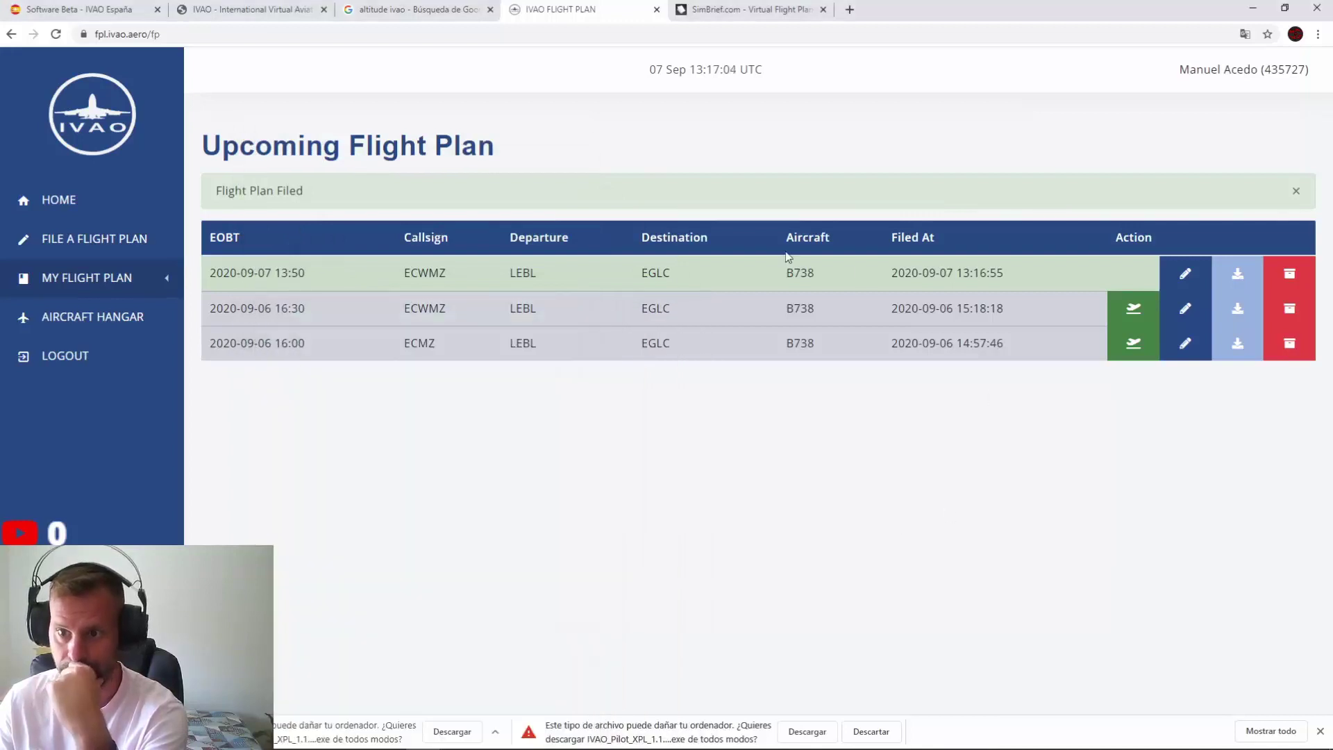
pyautogui.click(969, 737)
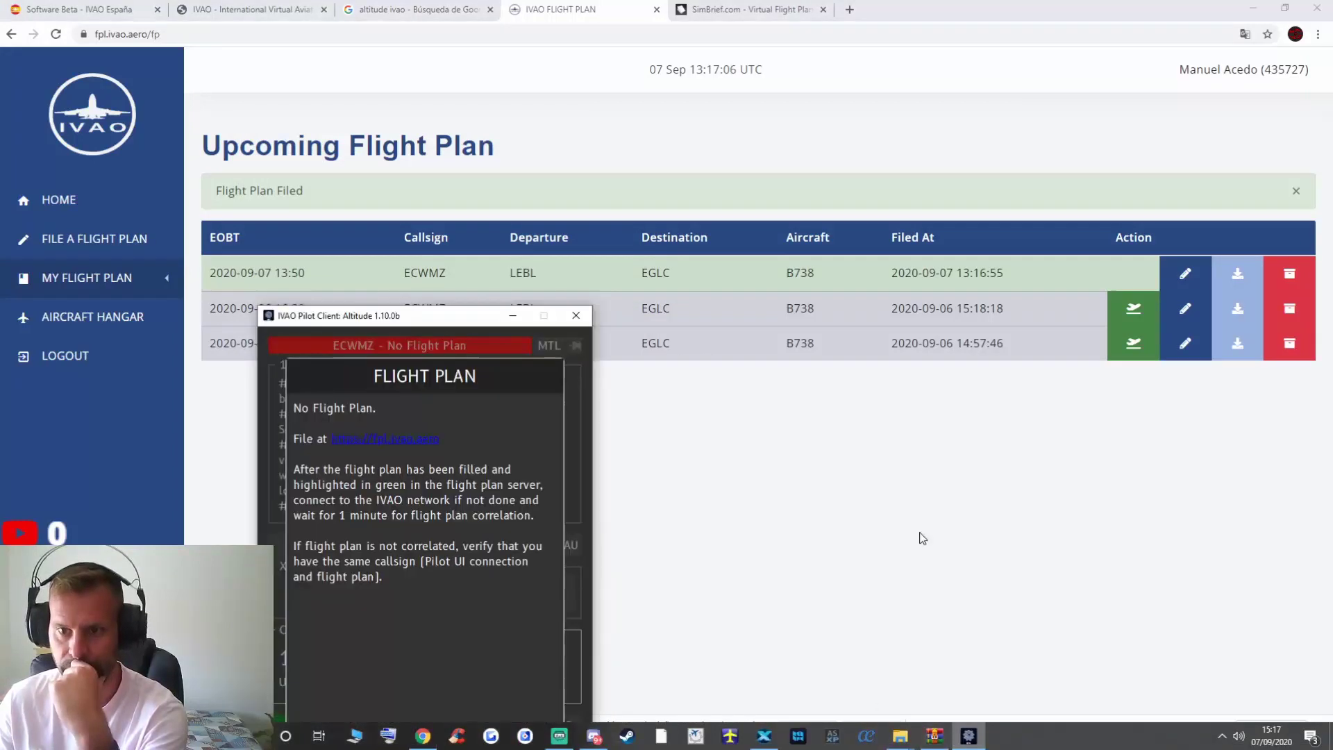
pyautogui.click(583, 427)
pyautogui.moveTo(486, 325); pyautogui.dragTo(749, 207)
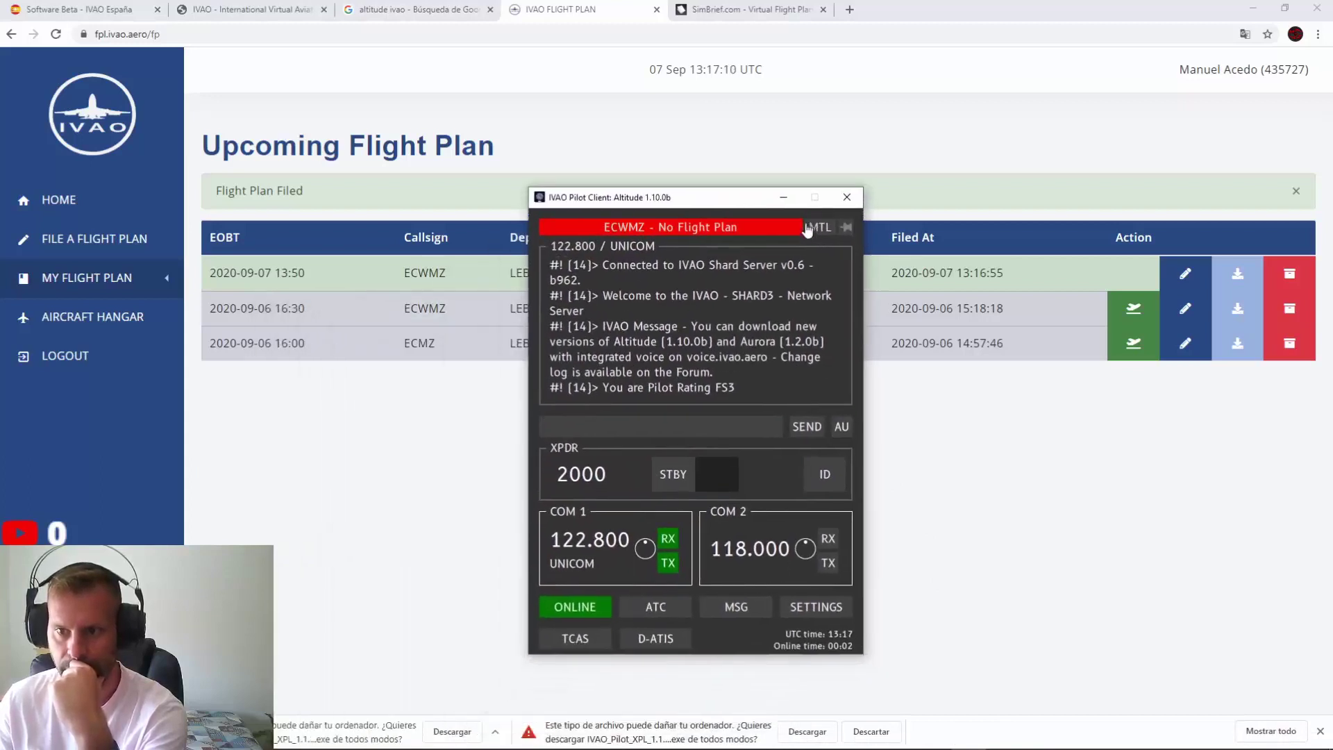
pyautogui.click(783, 235)
pyautogui.click(844, 247)
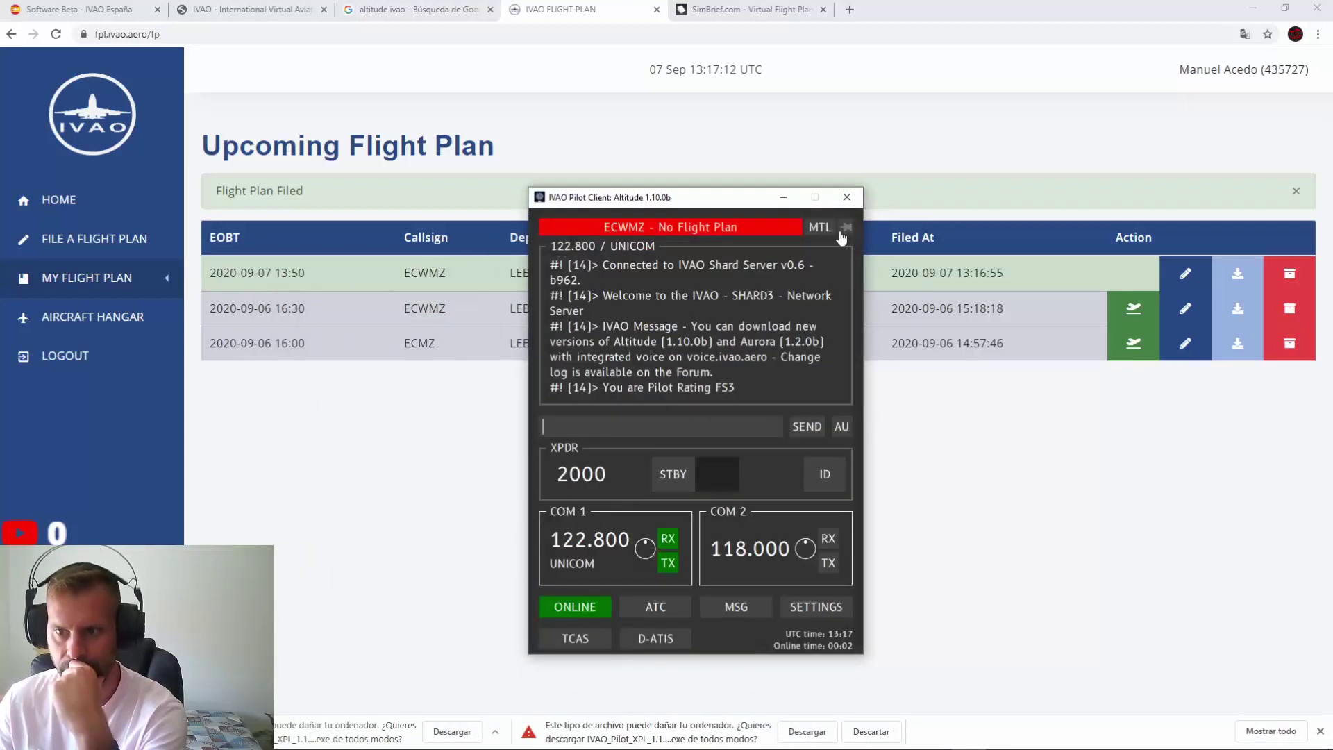
pyautogui.moveTo(691, 208); pyautogui.dragTo(639, 218)
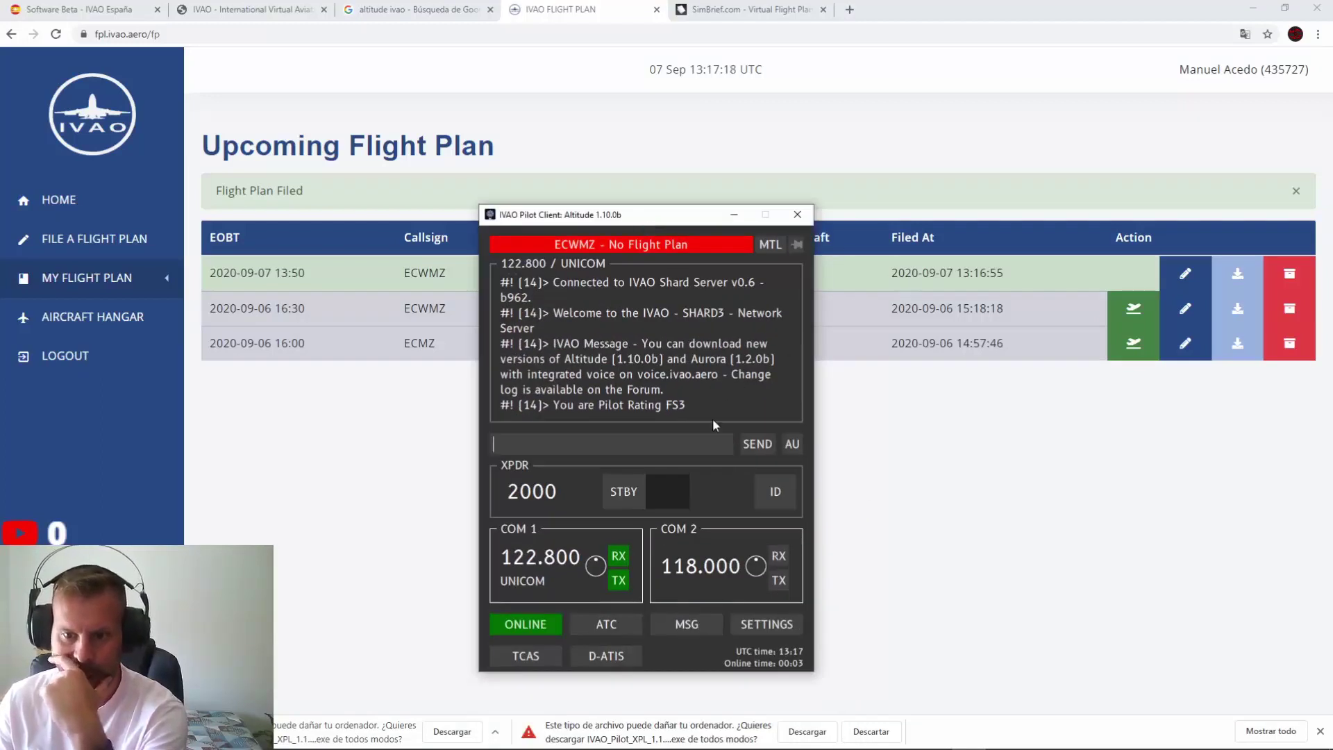
# Review the ECWMZ flight plan details in the pilot client and close them, keeping the client window over the web page
pyautogui.click(719, 256)
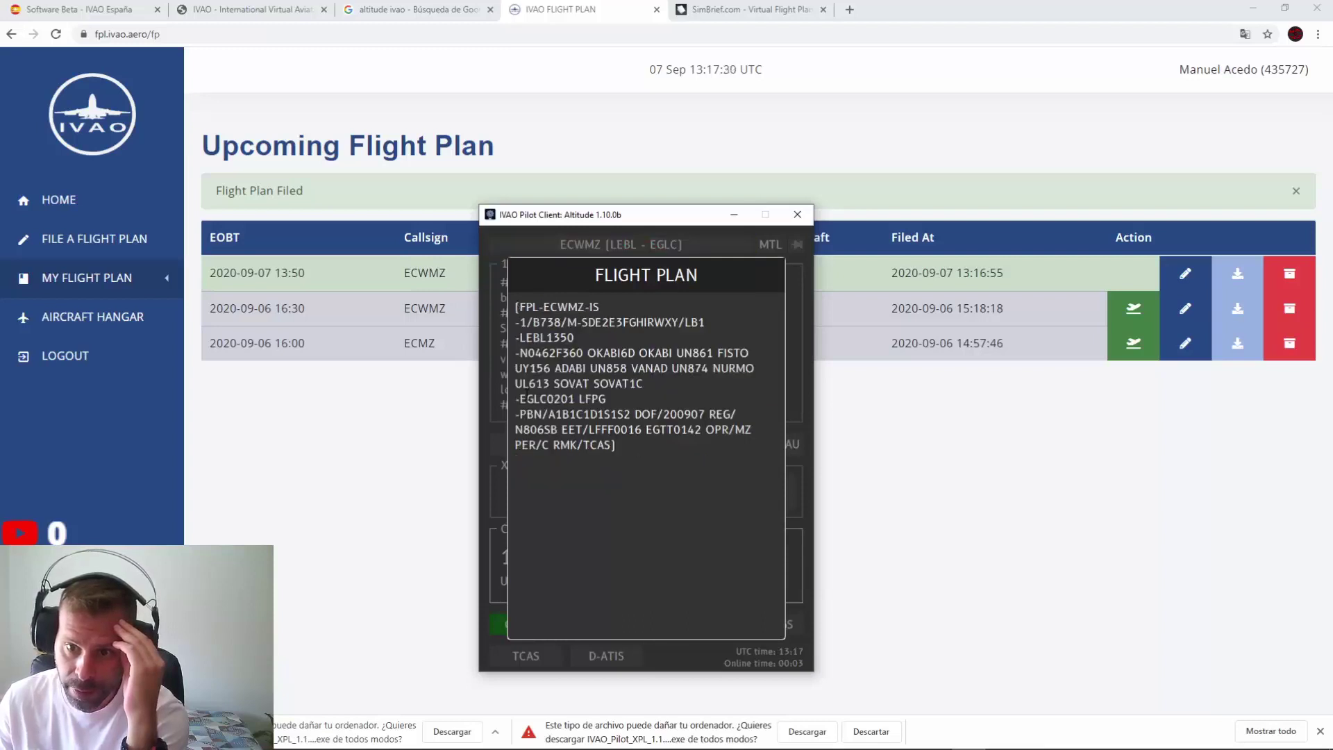
pyautogui.click(802, 360)
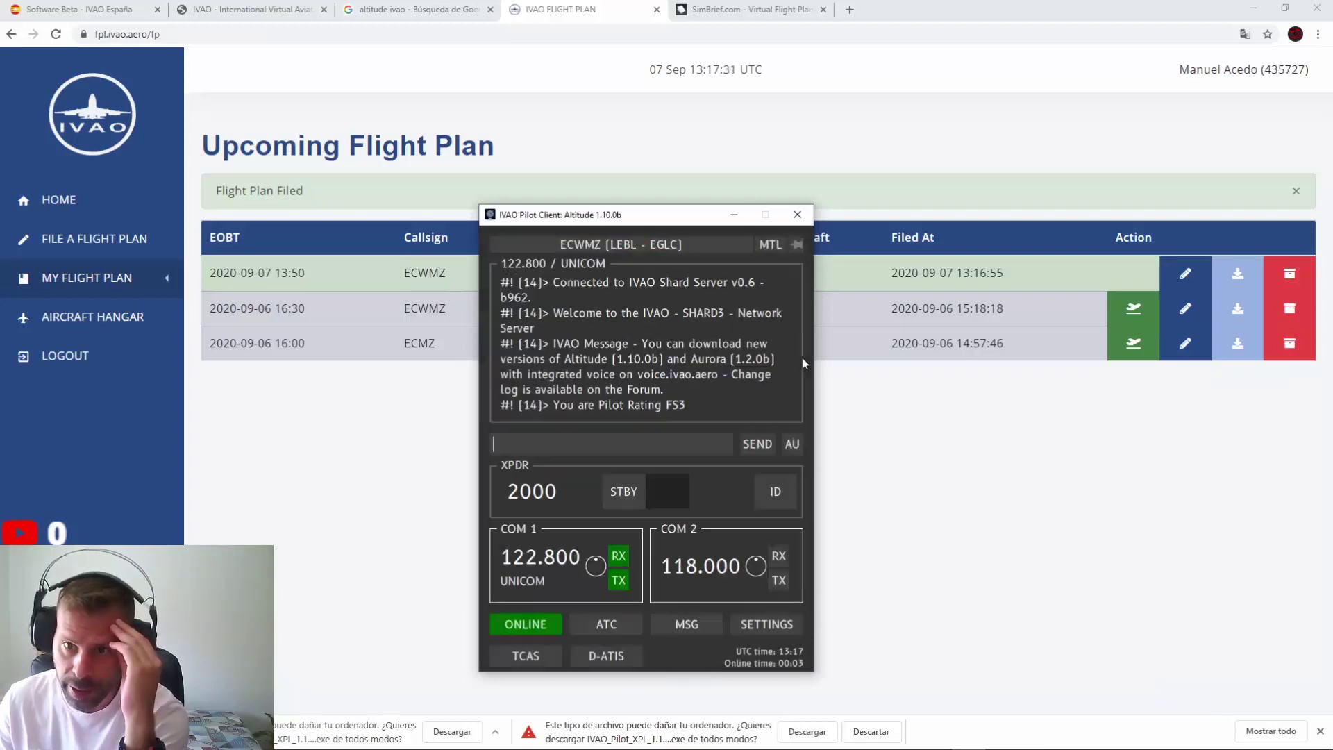
pyautogui.click(670, 249)
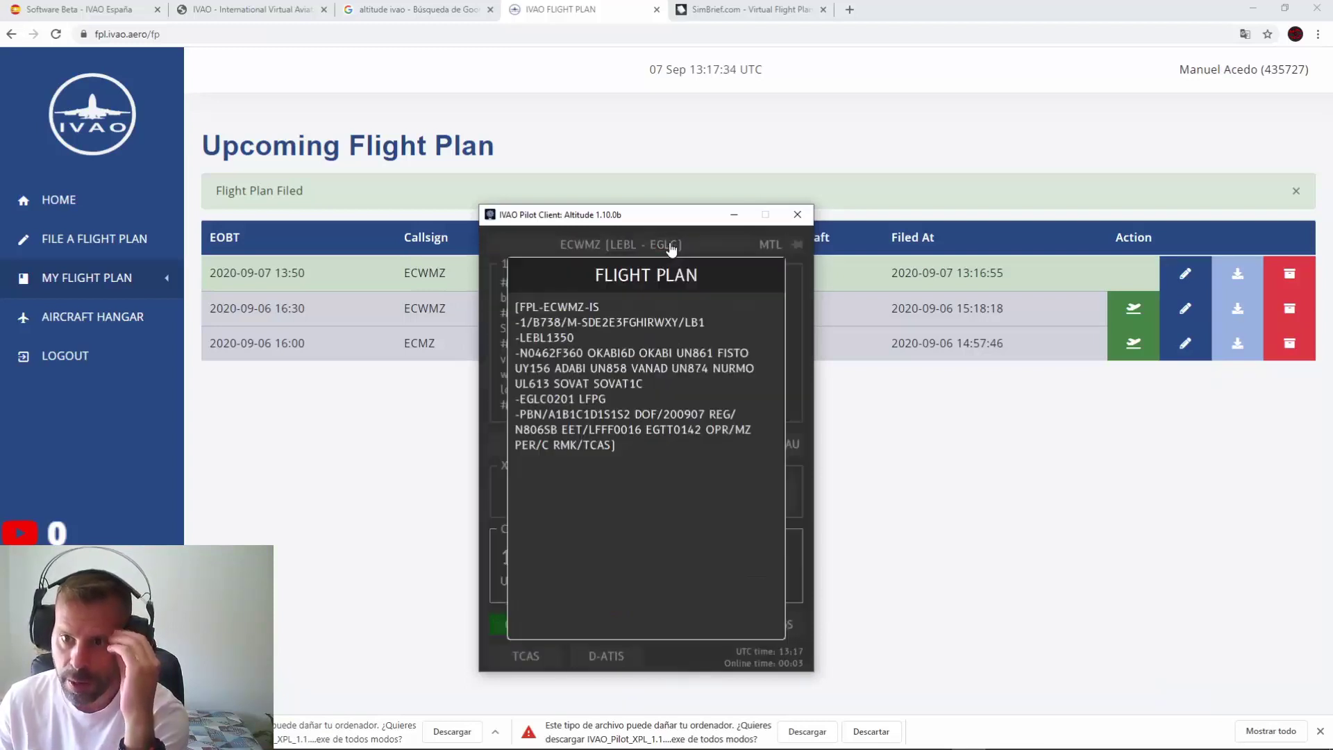
pyautogui.click(796, 332)
pyautogui.moveTo(654, 217); pyautogui.dragTo(659, 380)
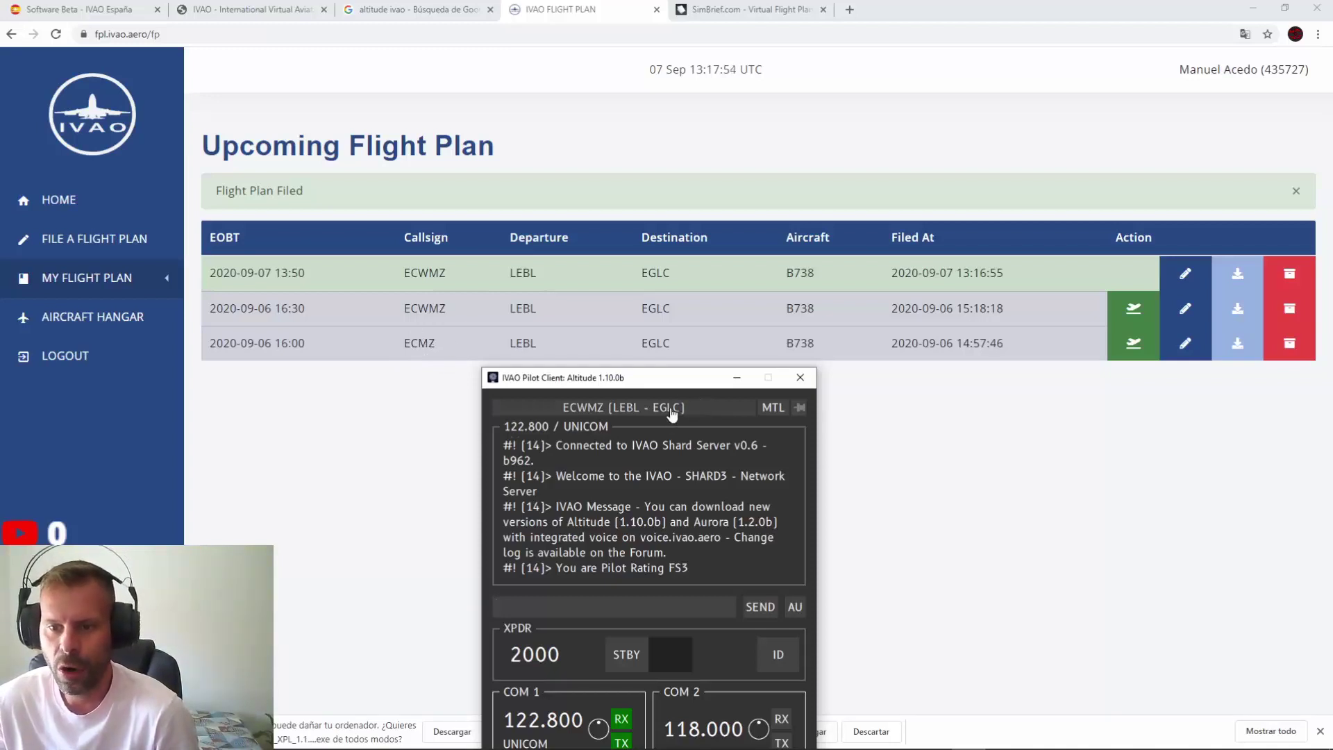
pyautogui.moveTo(662, 387); pyautogui.dragTo(608, 339)
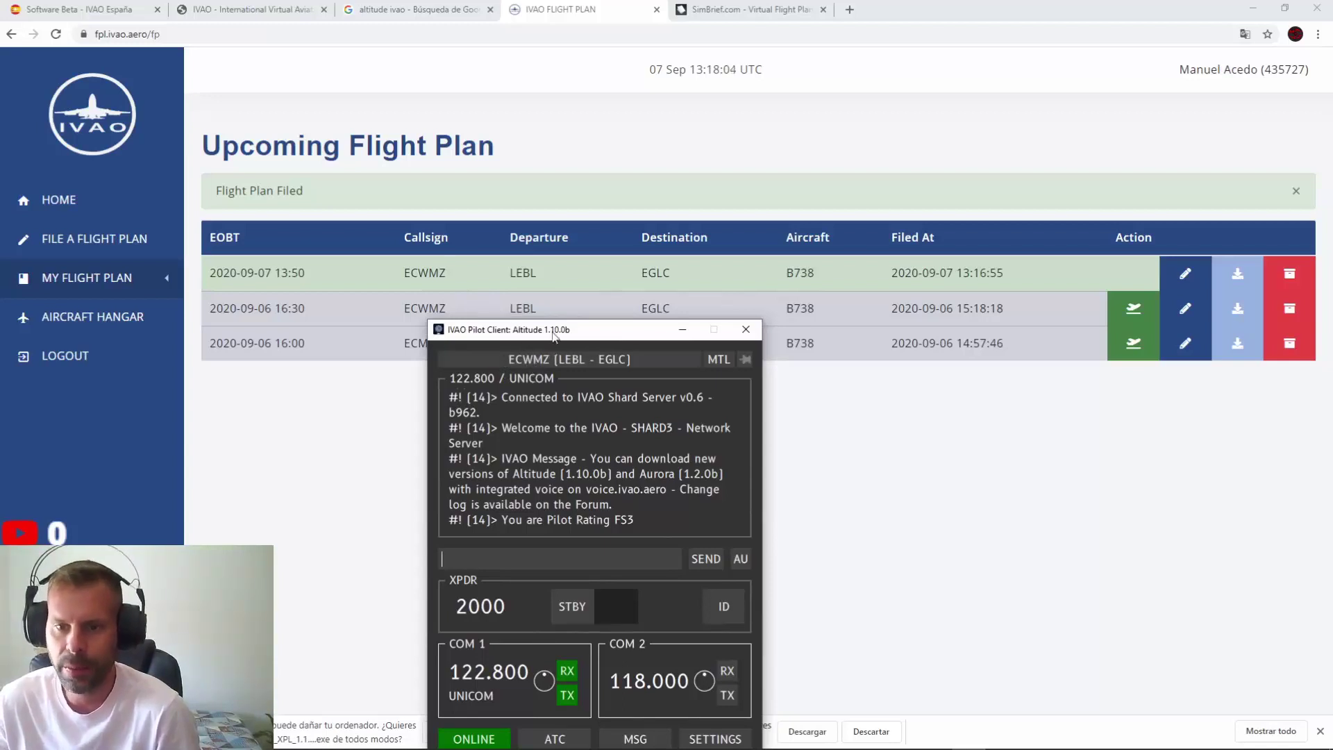
pyautogui.moveTo(554, 334); pyautogui.dragTo(580, 263)
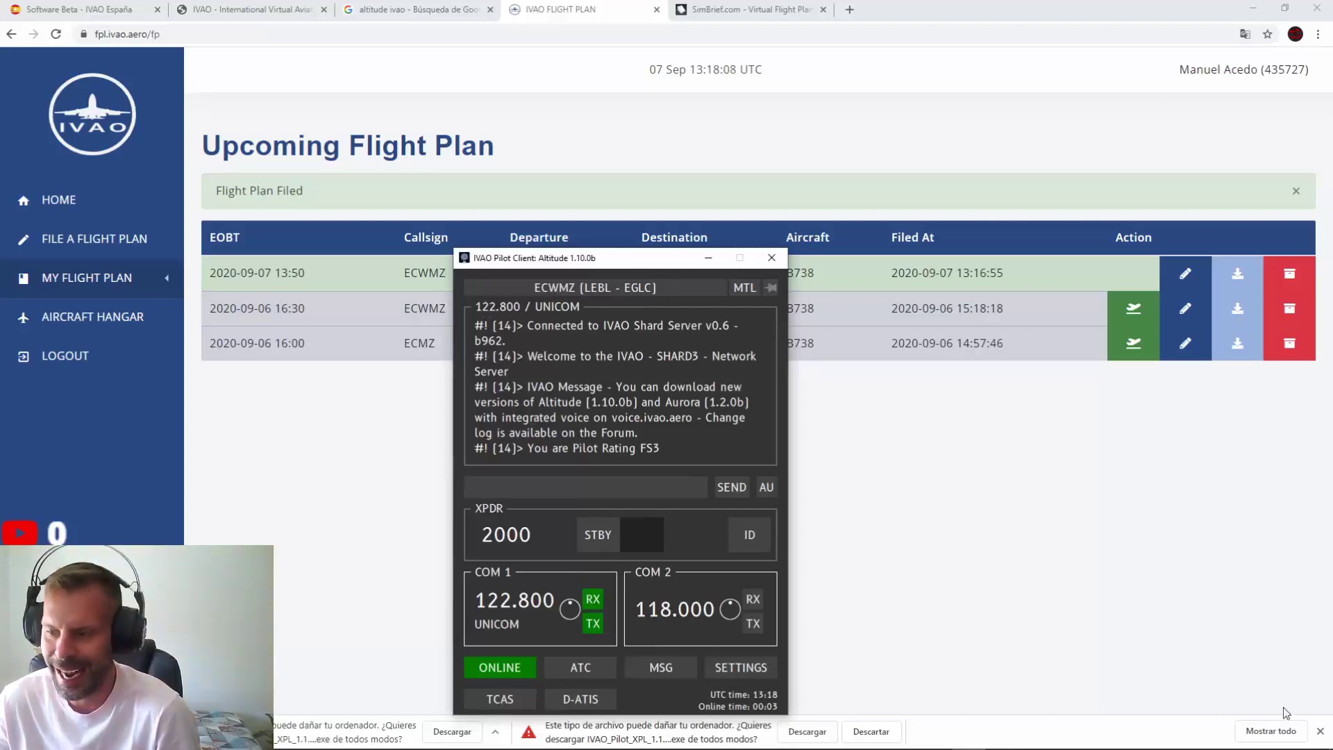
# Minimize the browser to uncover X-Plane and move the pilot client window clear of the parked aircraft
pyautogui.click(1321, 731)
pyautogui.click(1253, 9)
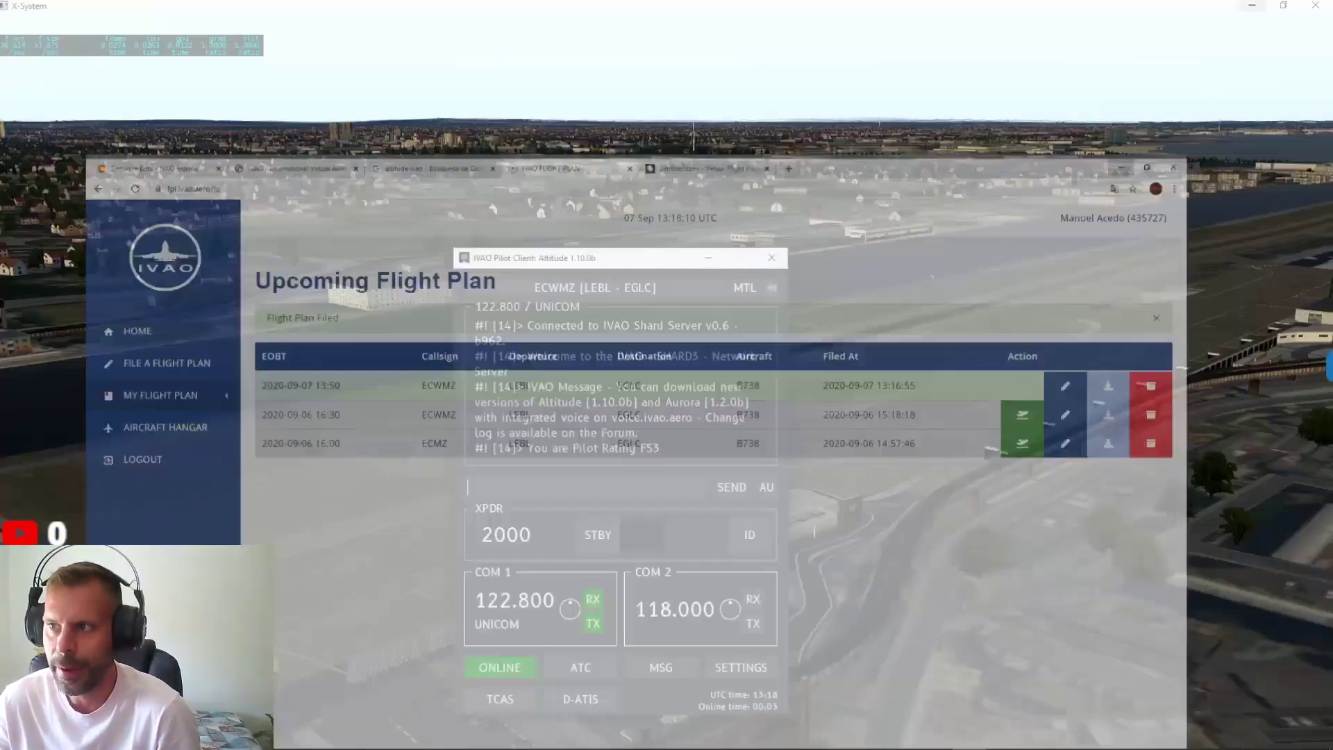
pyautogui.moveTo(637, 258); pyautogui.dragTo(958, 124)
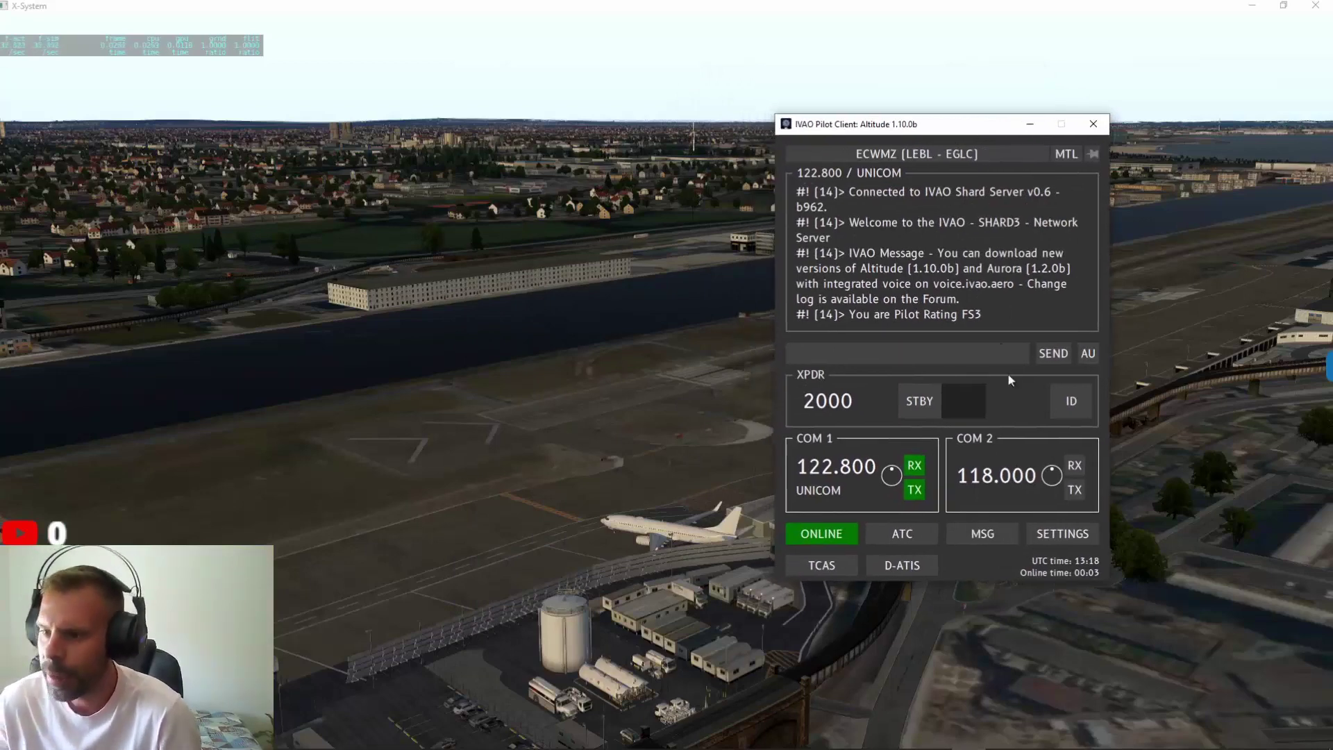
# Examine the pilot client's audio and push-to-talk settings without changing them, and return to the X-Plane view
pyautogui.click(1064, 535)
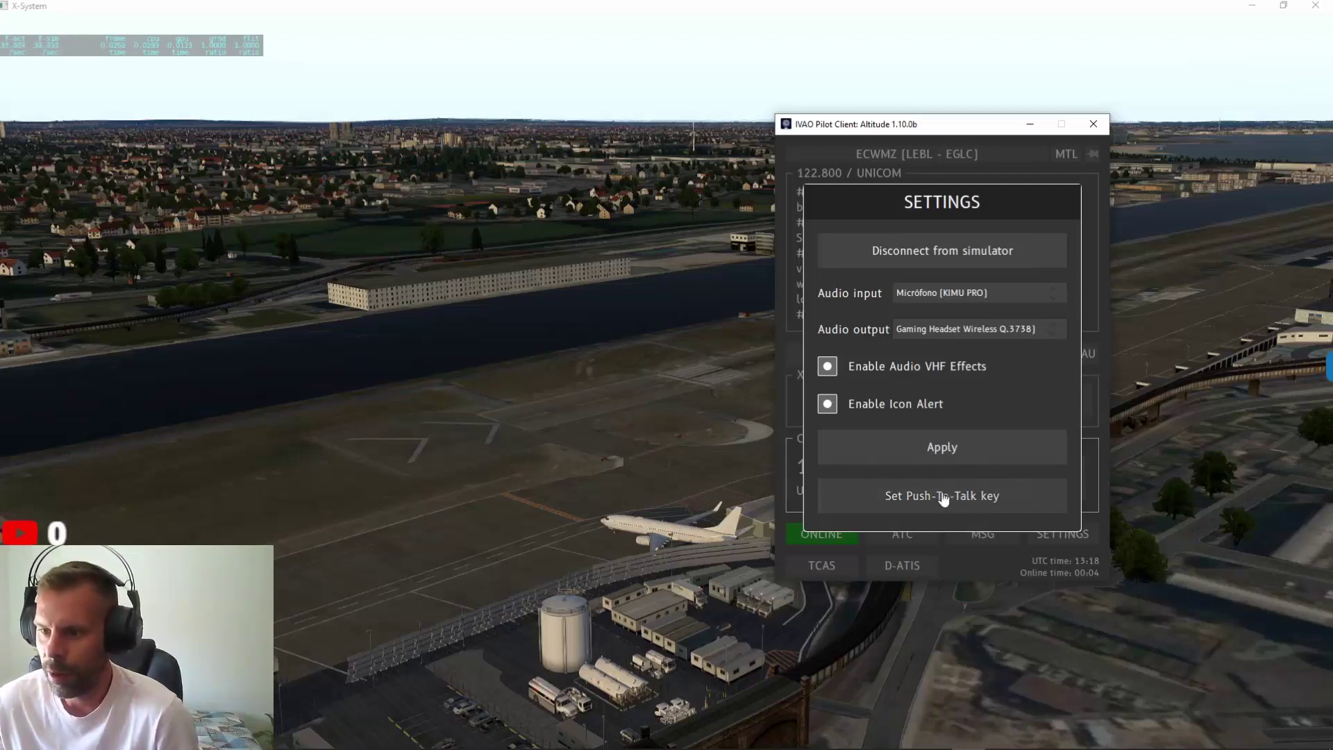
pyautogui.click(1103, 400)
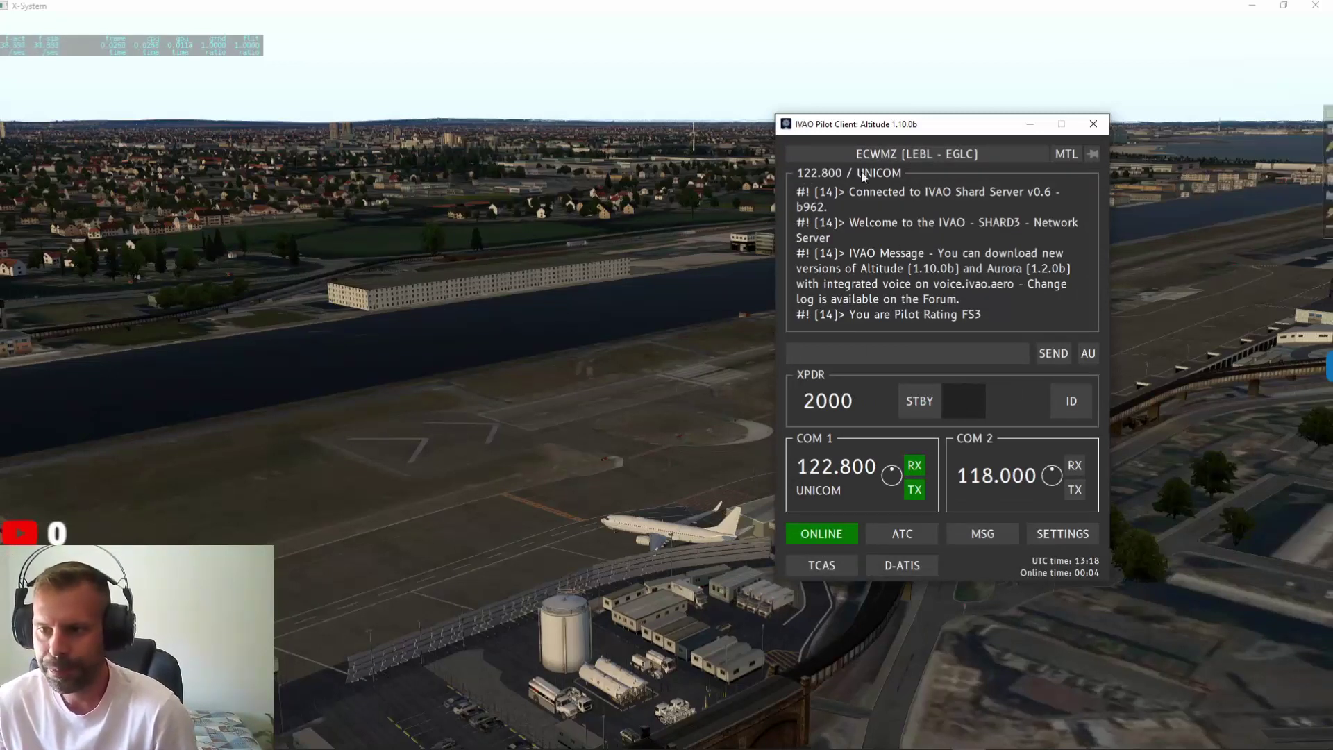
pyautogui.click(733, 294)
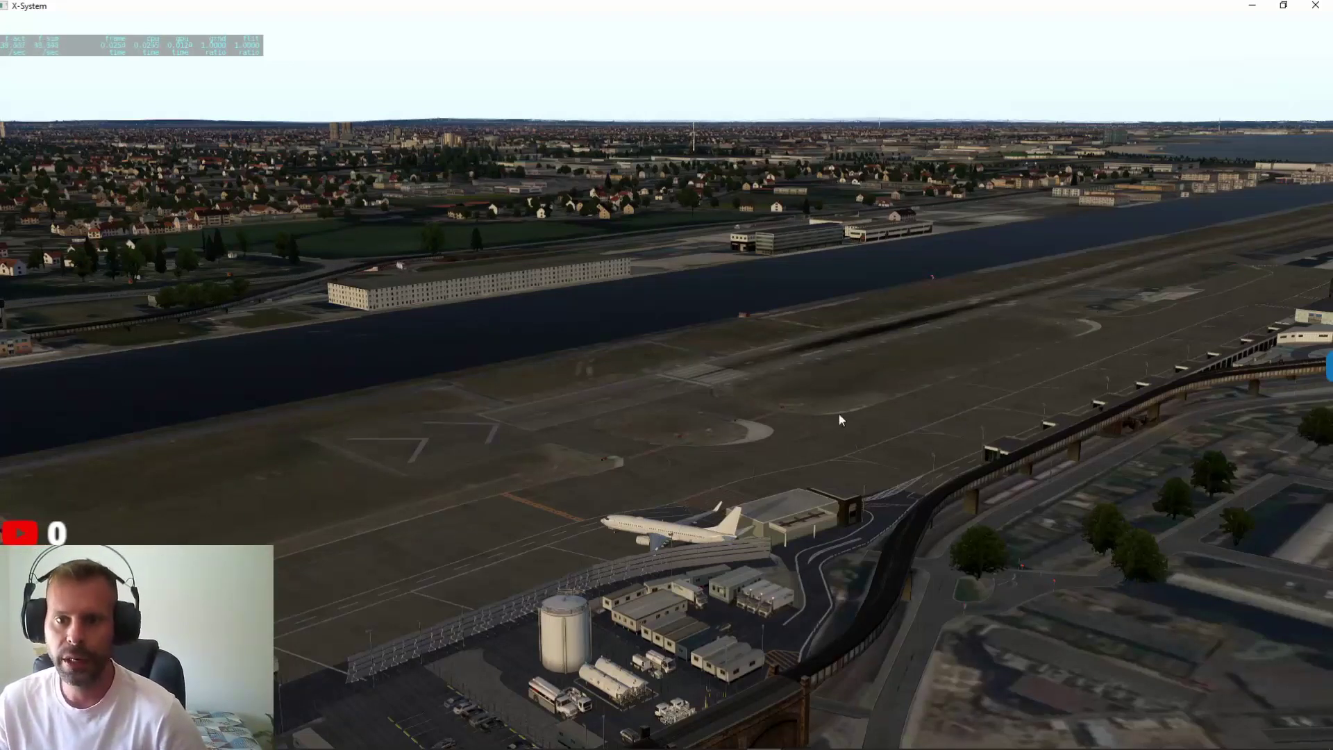
pyautogui.press('Down')
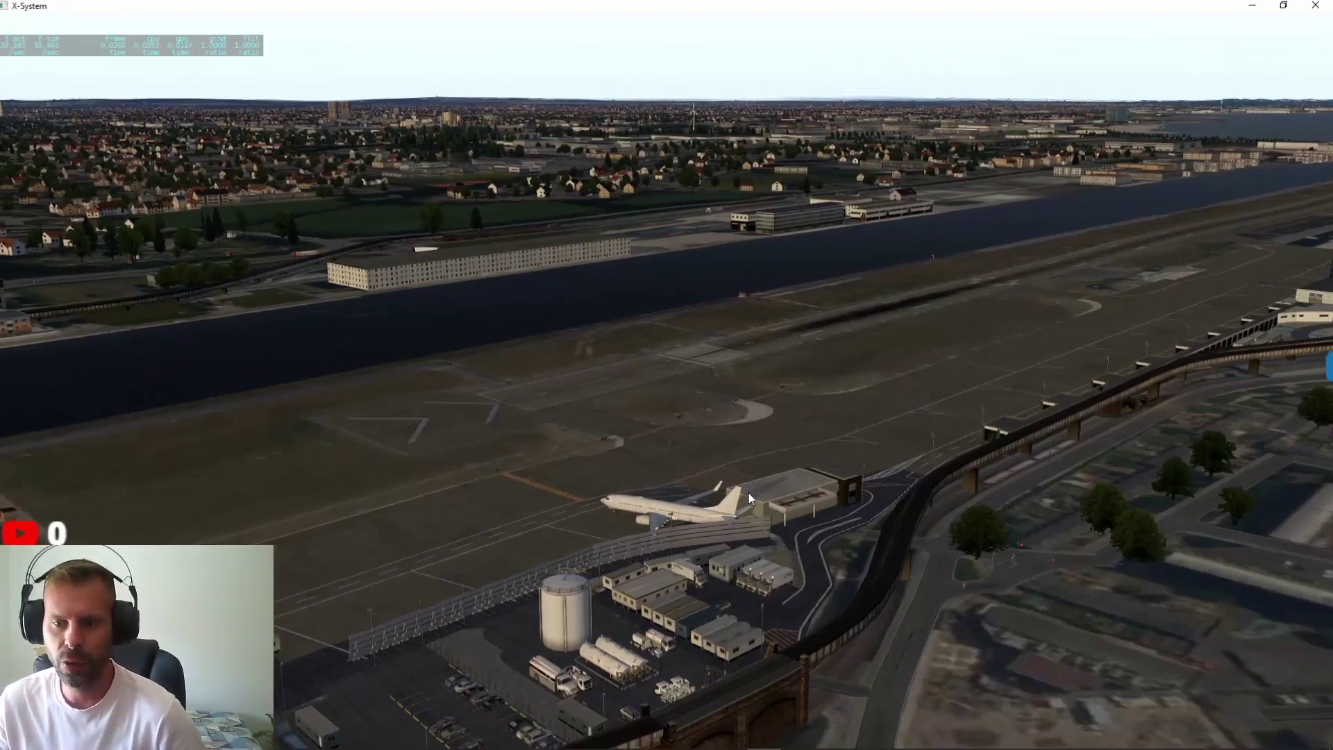